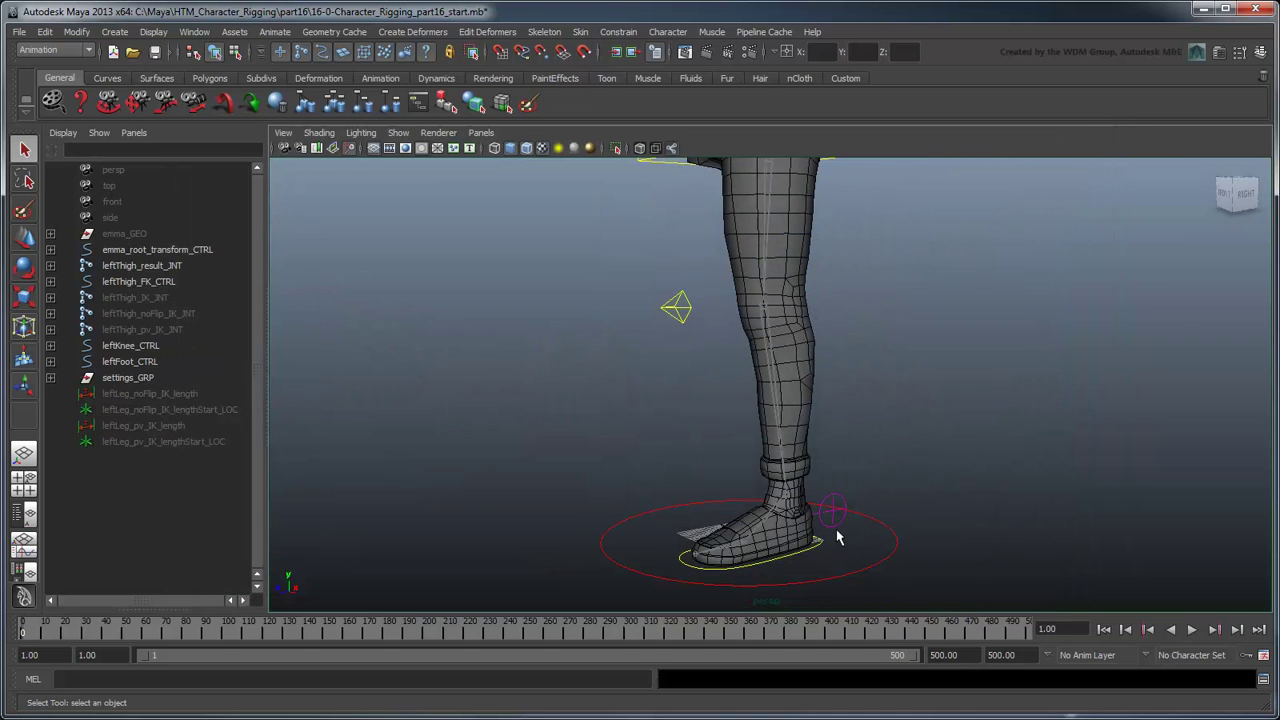
# - Check the leg settings control's Auto / Manual Knee attribute, then clear the selection
pyautogui.click(835, 522)
pyautogui.click(1261, 51)
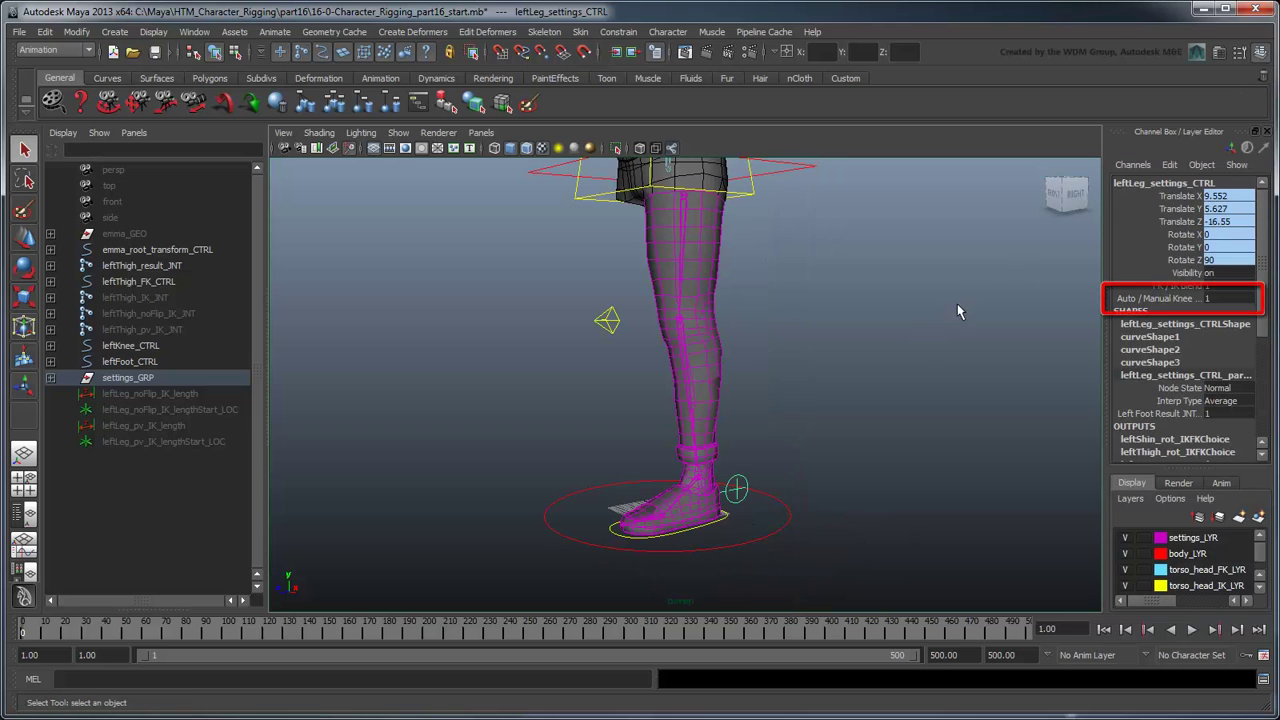
pyautogui.hotkey('ctrl', 'a')
pyautogui.click(983, 422)
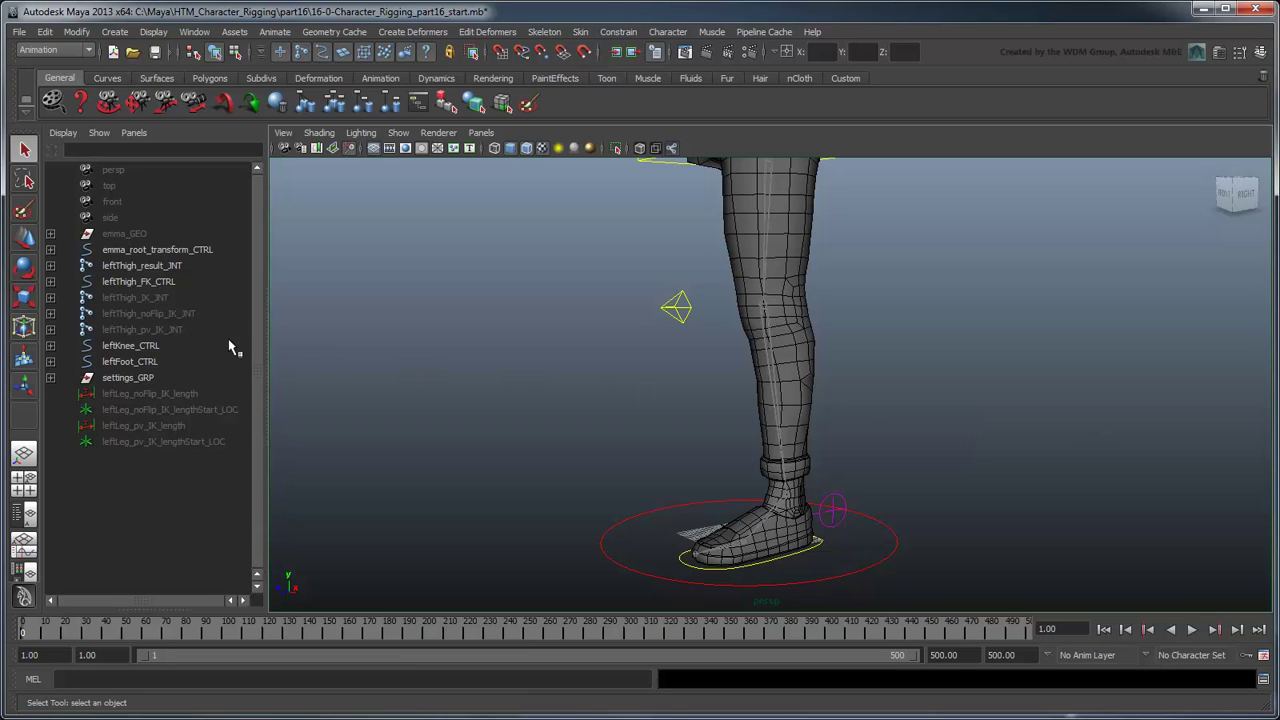
# - Unhide the leftThigh_pv_IK_JNT joint chain with Show Selection
pyautogui.click(160, 330)
pyautogui.click(154, 32)
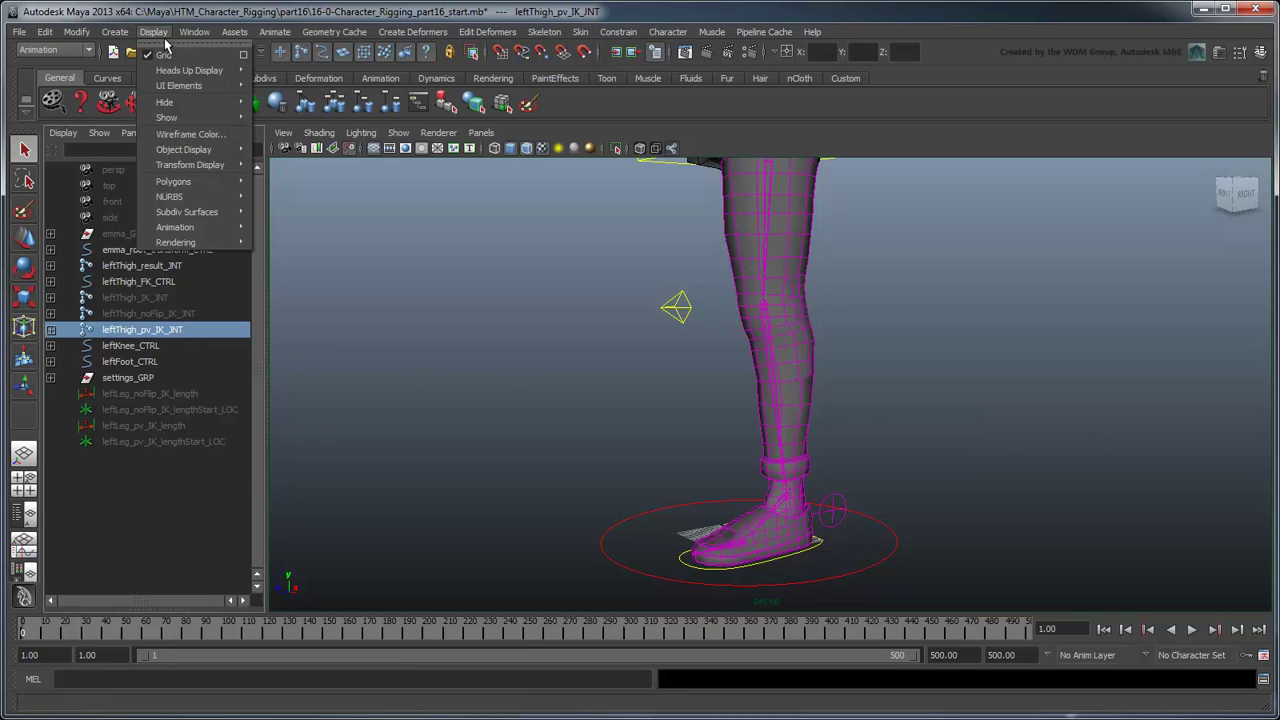
pyautogui.moveTo(180, 117)
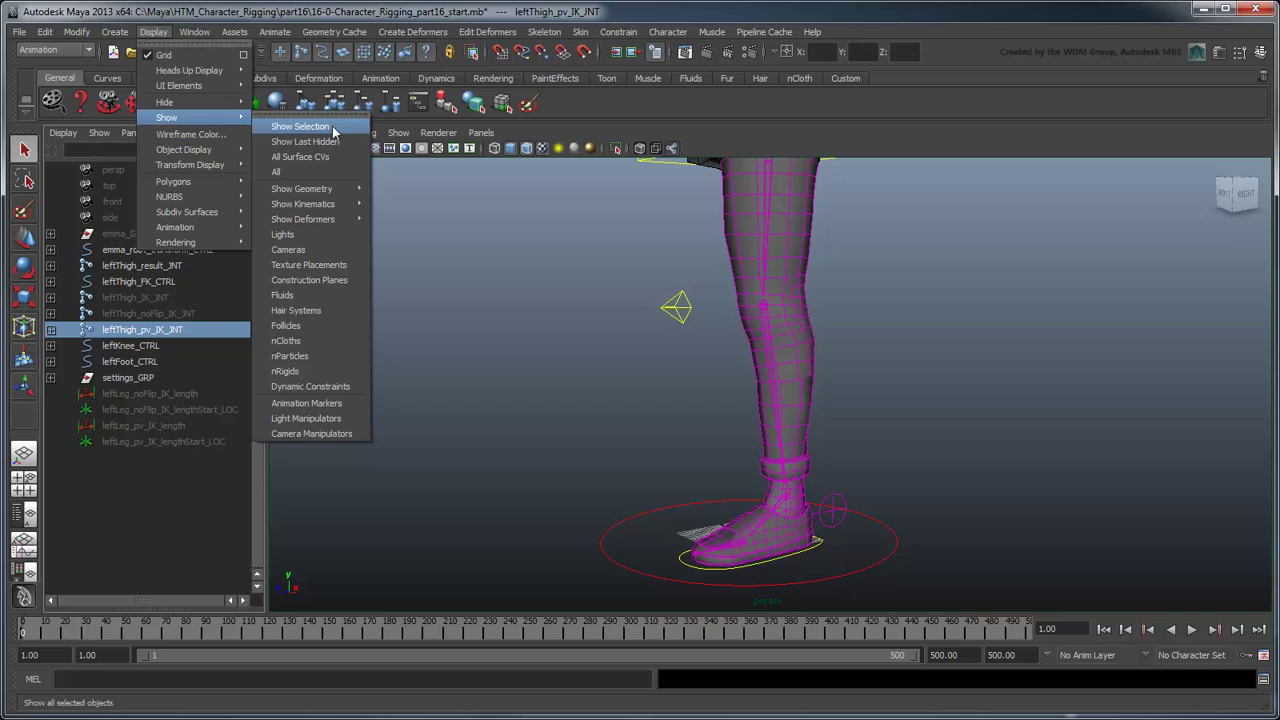
pyautogui.click(300, 127)
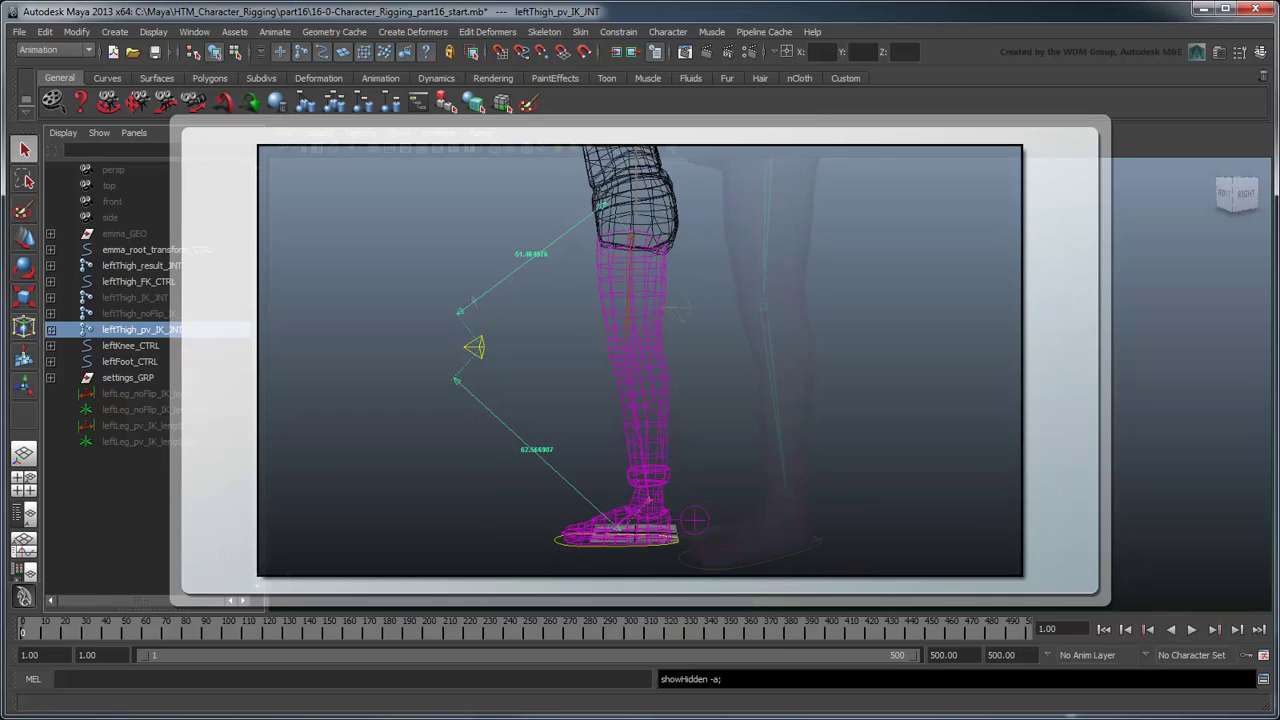
# - Start a Distance Tool measurement snapped to the hip joint
pyautogui.click(122, 33)
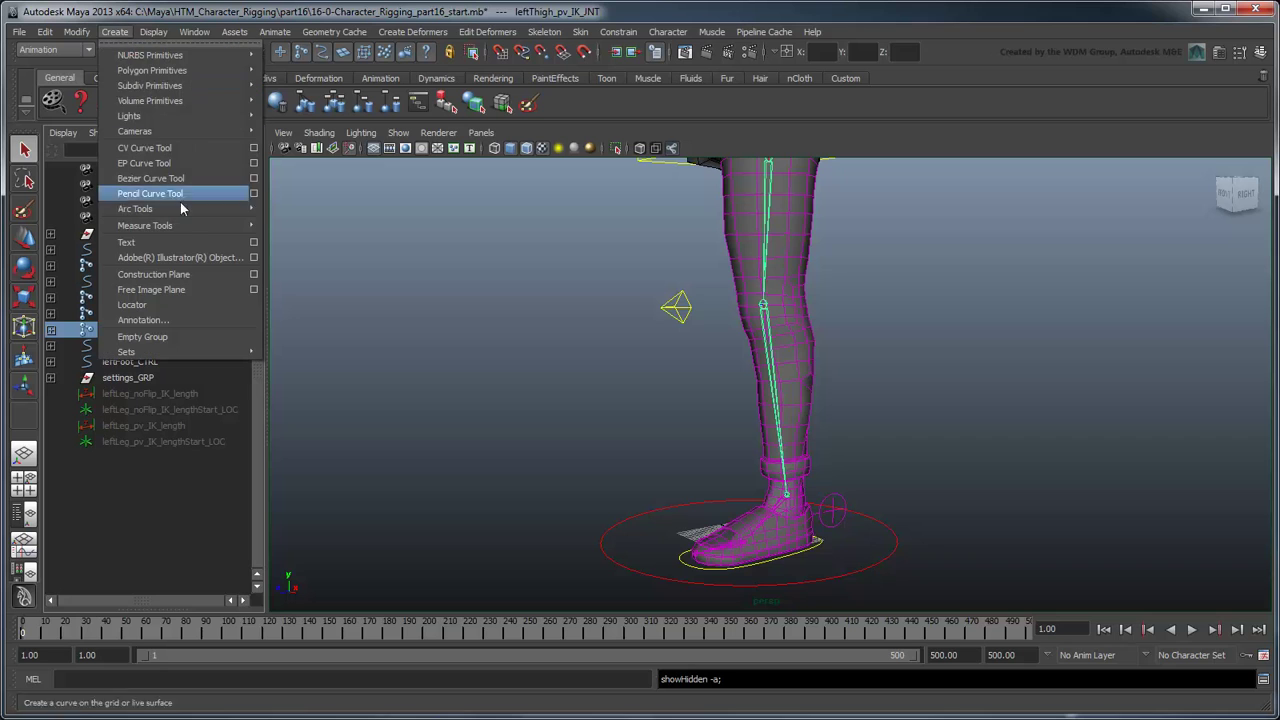
pyautogui.moveTo(186, 224)
pyautogui.click(334, 236)
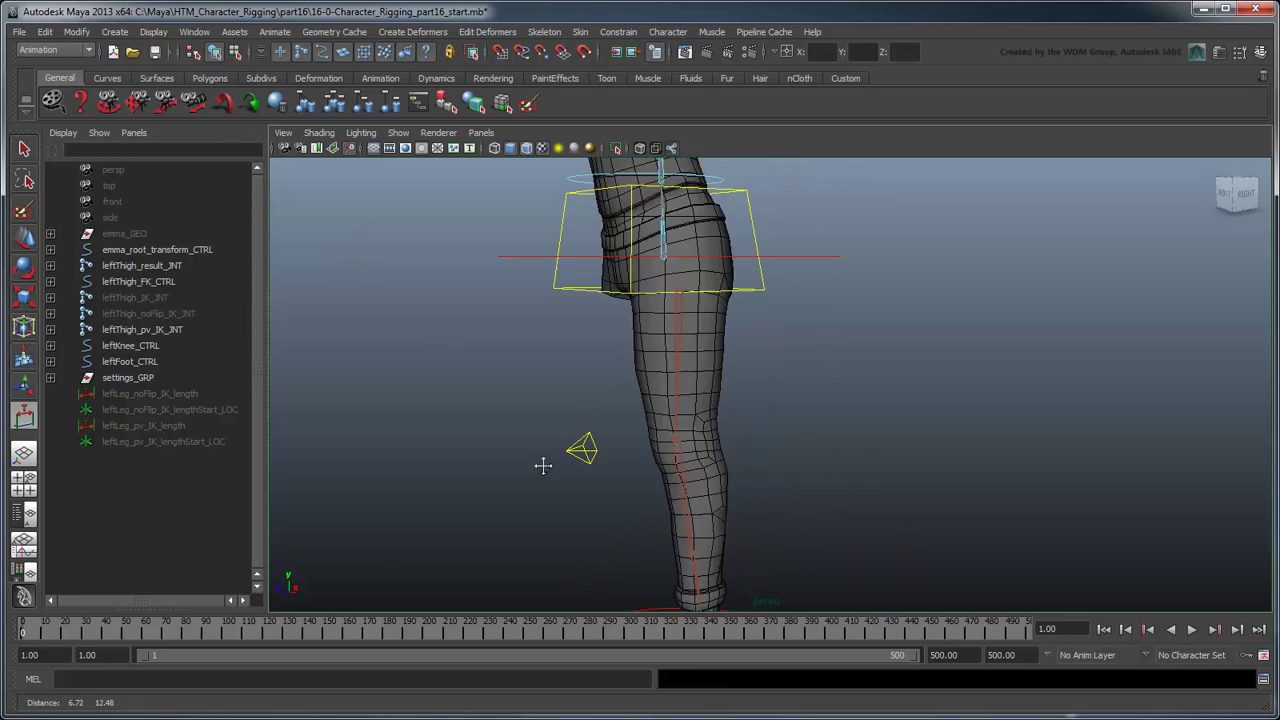
pyautogui.moveTo(543, 465)
pyautogui.keyDown('alt'); pyautogui.mouseDown()
pyautogui.moveTo(609, 449)
pyautogui.moveTo(620, 330)
pyautogui.mouseUp(); pyautogui.keyUp('alt')
pyautogui.press('4')
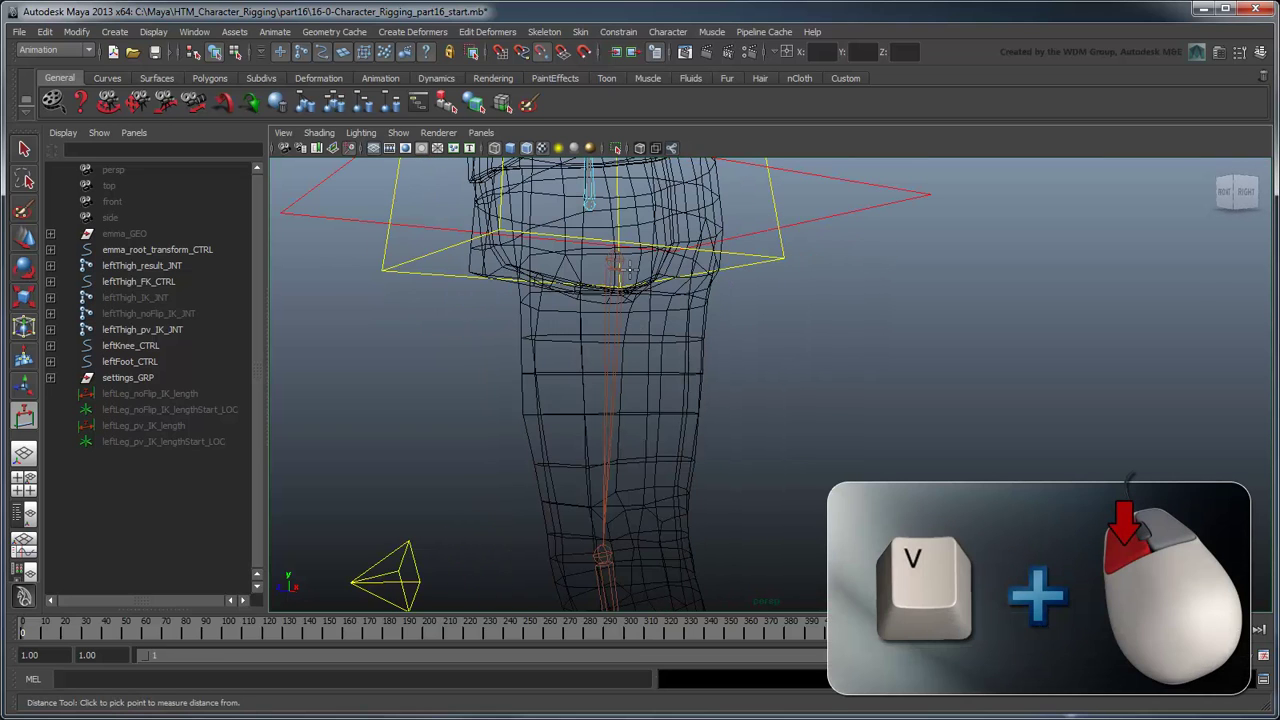
pyautogui.click(636, 277)
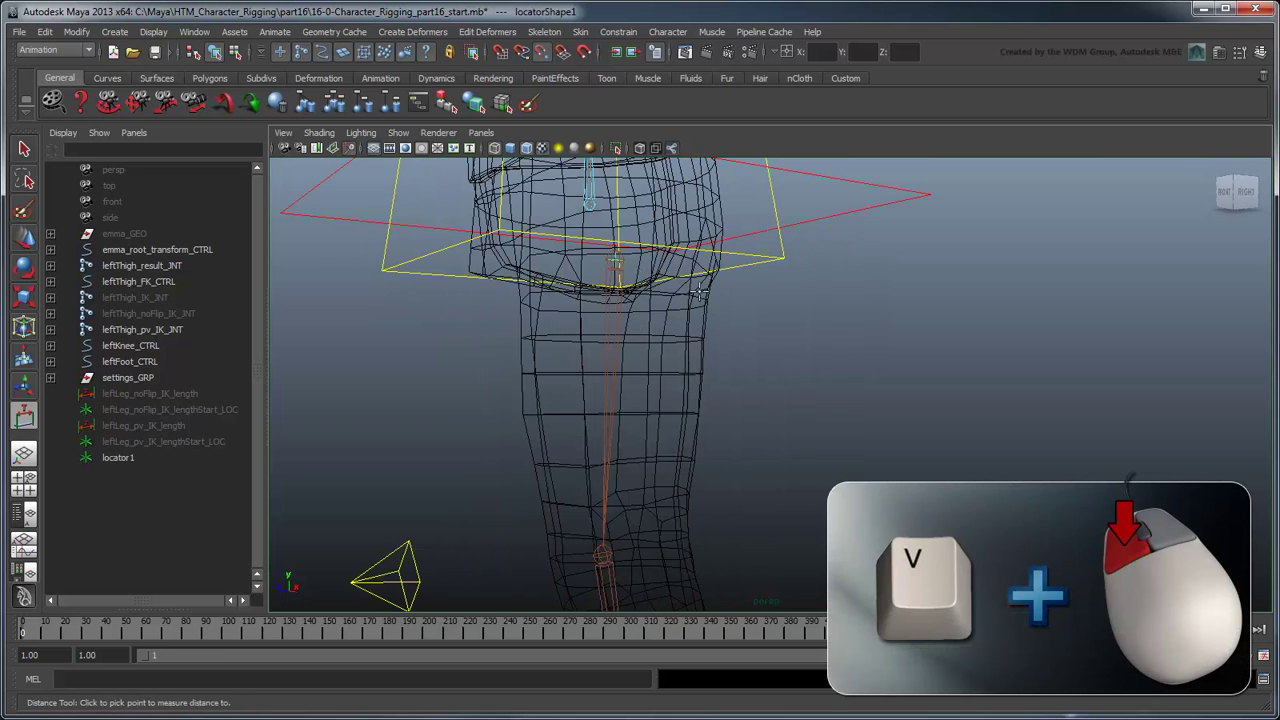
# - Unhide leftKnee_pv_LOC and end the measurement on it, giving 37.211923
pyautogui.keyDown('alt'); pyautogui.moveTo(700, 292); pyautogui.dragTo(671, 363); pyautogui.keyUp('alt')
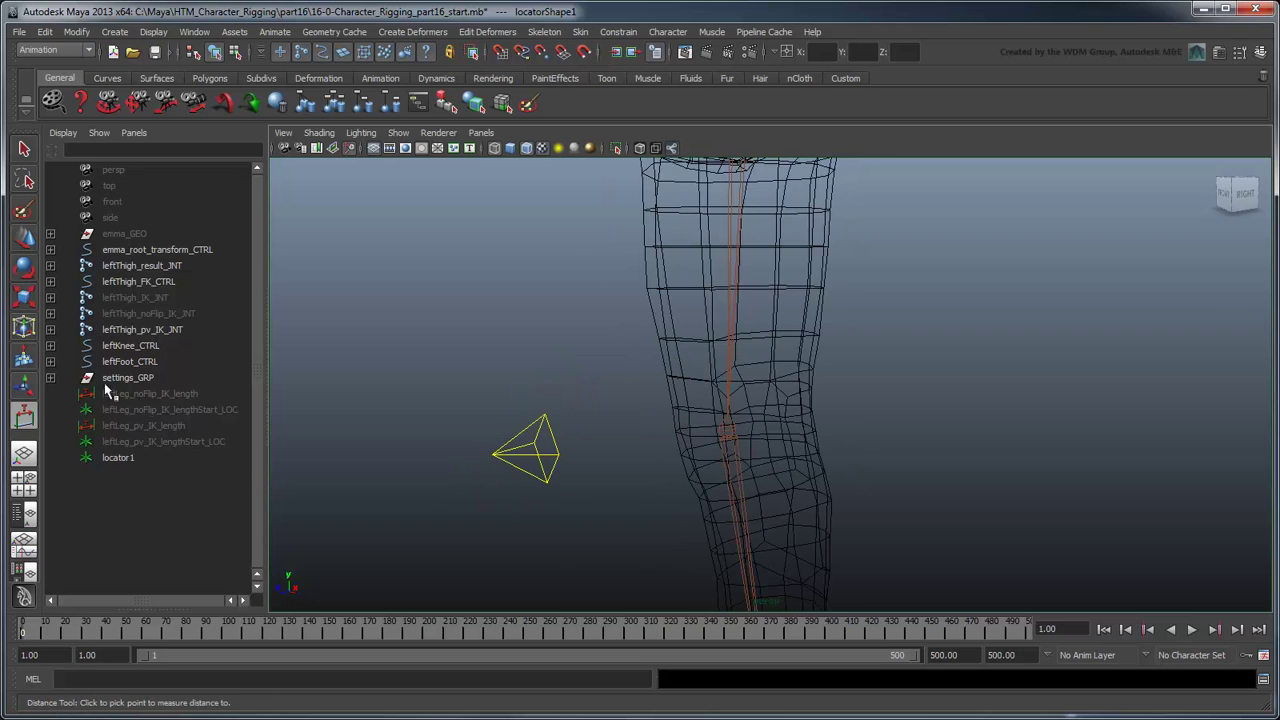
pyautogui.click(51, 345)
pyautogui.click(152, 362)
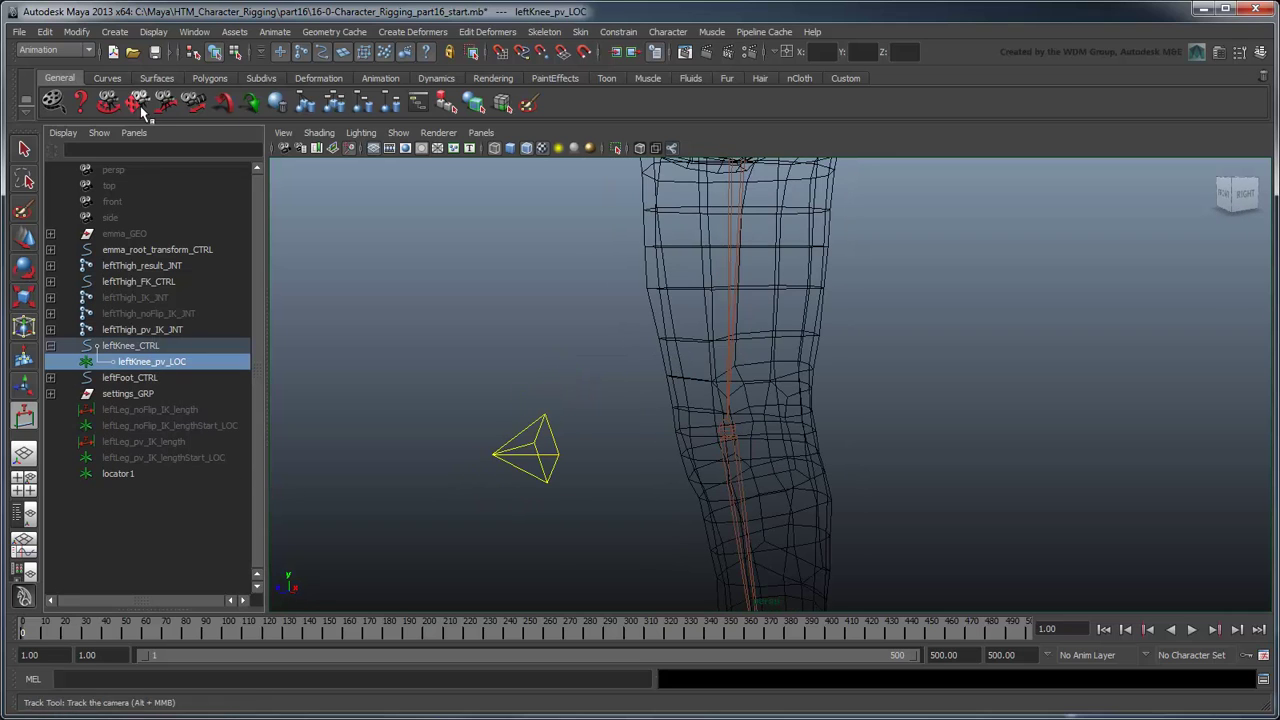
pyautogui.click(153, 31)
pyautogui.moveTo(199, 121)
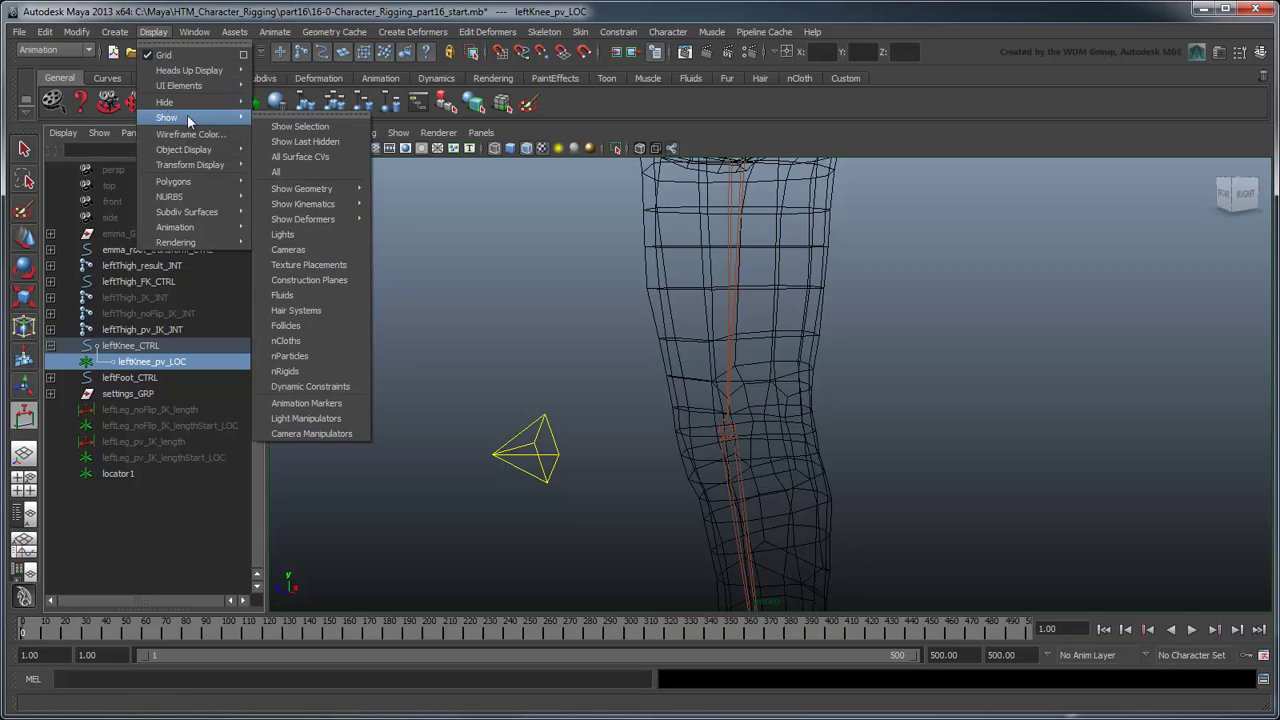
pyautogui.click(276, 172)
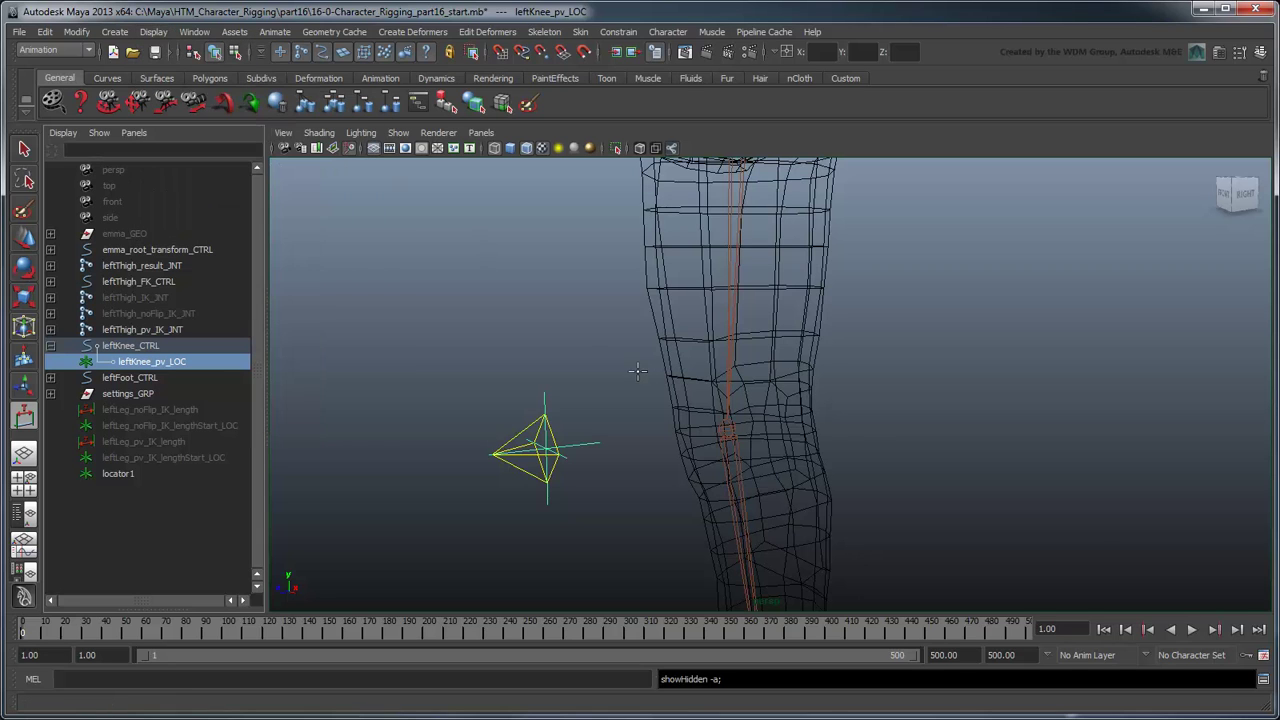
pyautogui.click(602, 434)
pyautogui.click(585, 428)
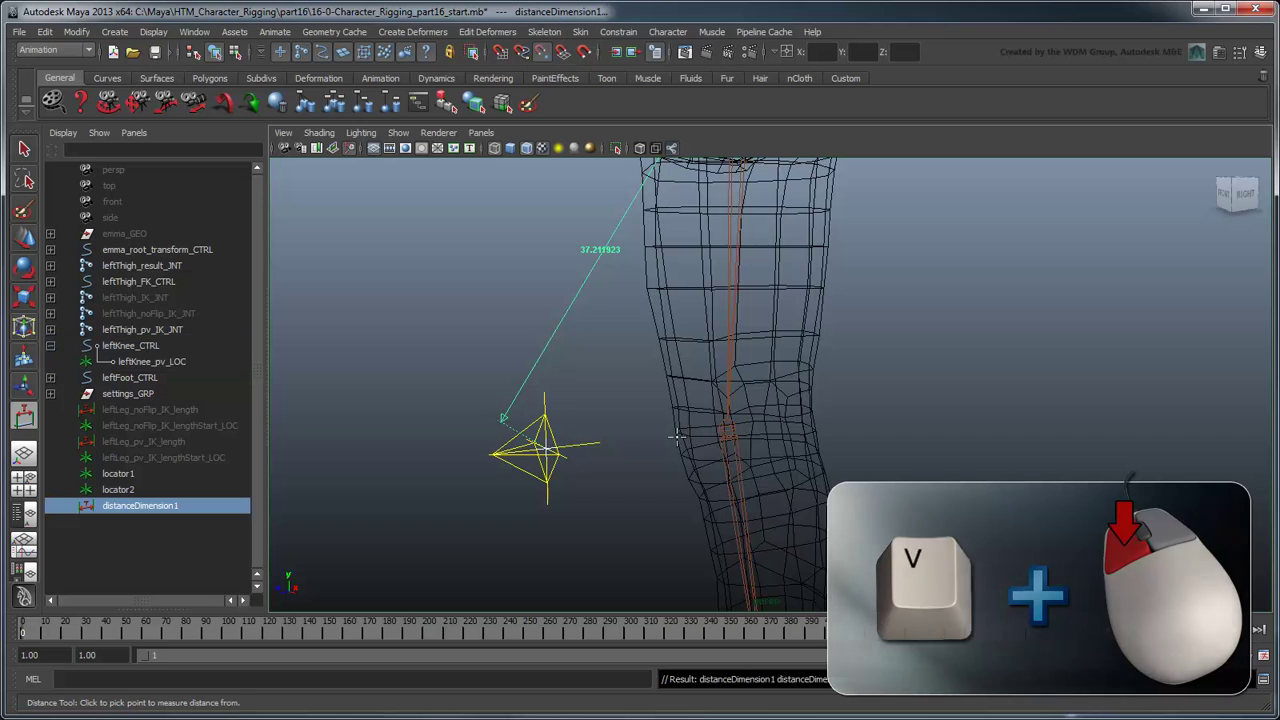
pyautogui.keyDown('alt'); pyautogui.moveTo(677, 436); pyautogui.dragTo(645, 410, button='right'); pyautogui.keyUp('alt')
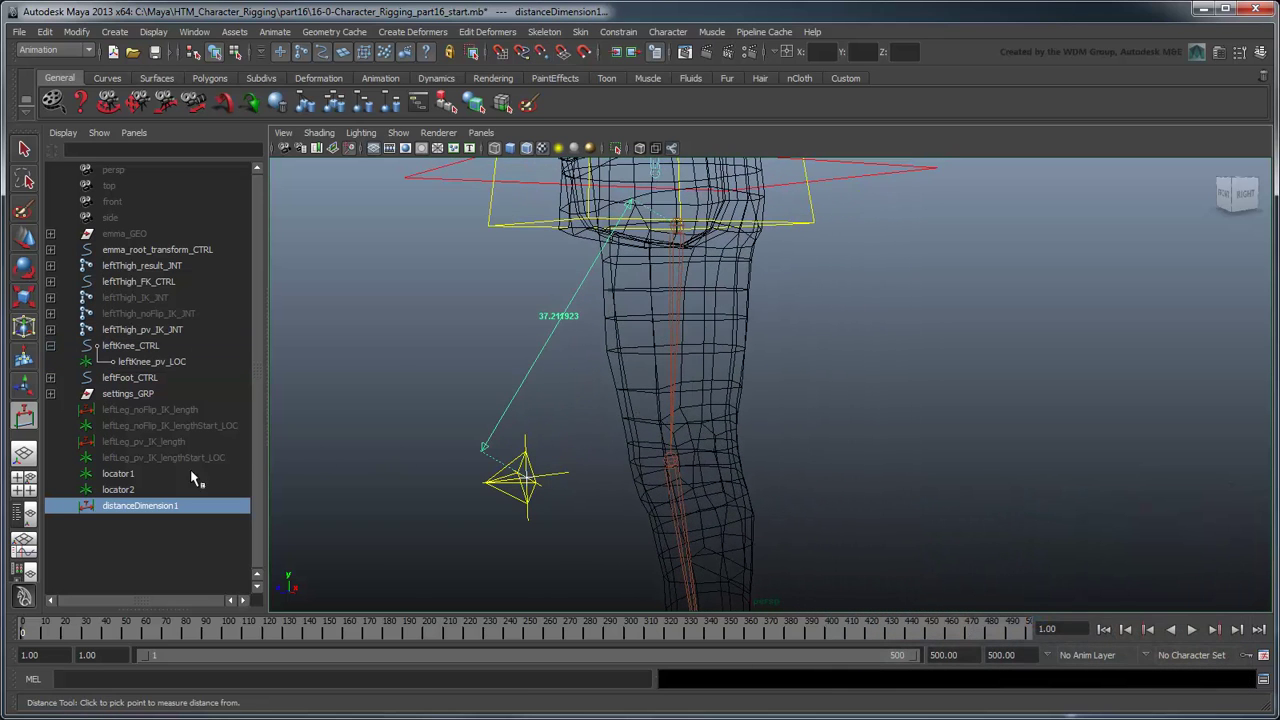
# - Rename the nodes leftThigh_to_kneeDistStart_LOC, leftThigh_to_kneeDistEnd_LOC and leftThigh_to_kneeDistance
pyautogui.doubleClick(130, 474)
pyautogui.write('leftThigh_')
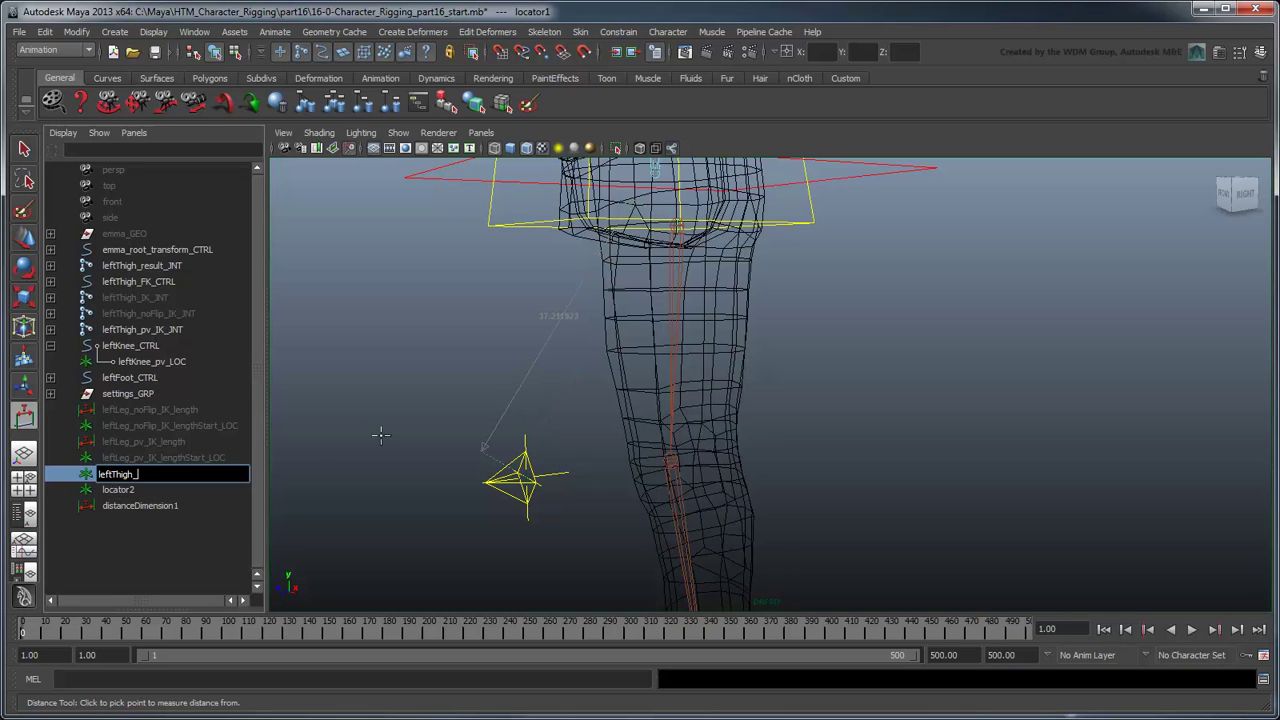
pyautogui.write('to_kneeDistStart_LOC')
pyautogui.press('Return')
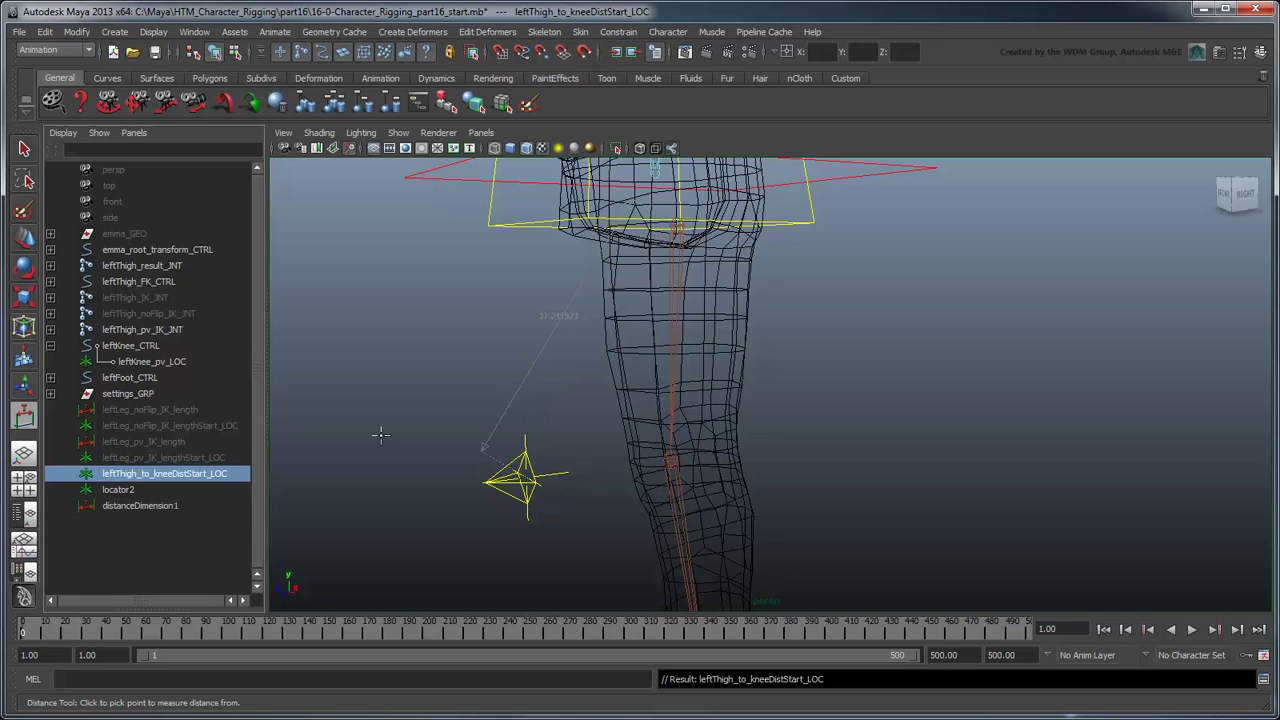
pyautogui.doubleClick(118, 489)
pyautogui.write('leftThigh_to_kneeDistEnd_LOC')
pyautogui.press('Return')
pyautogui.doubleClick(161, 510)
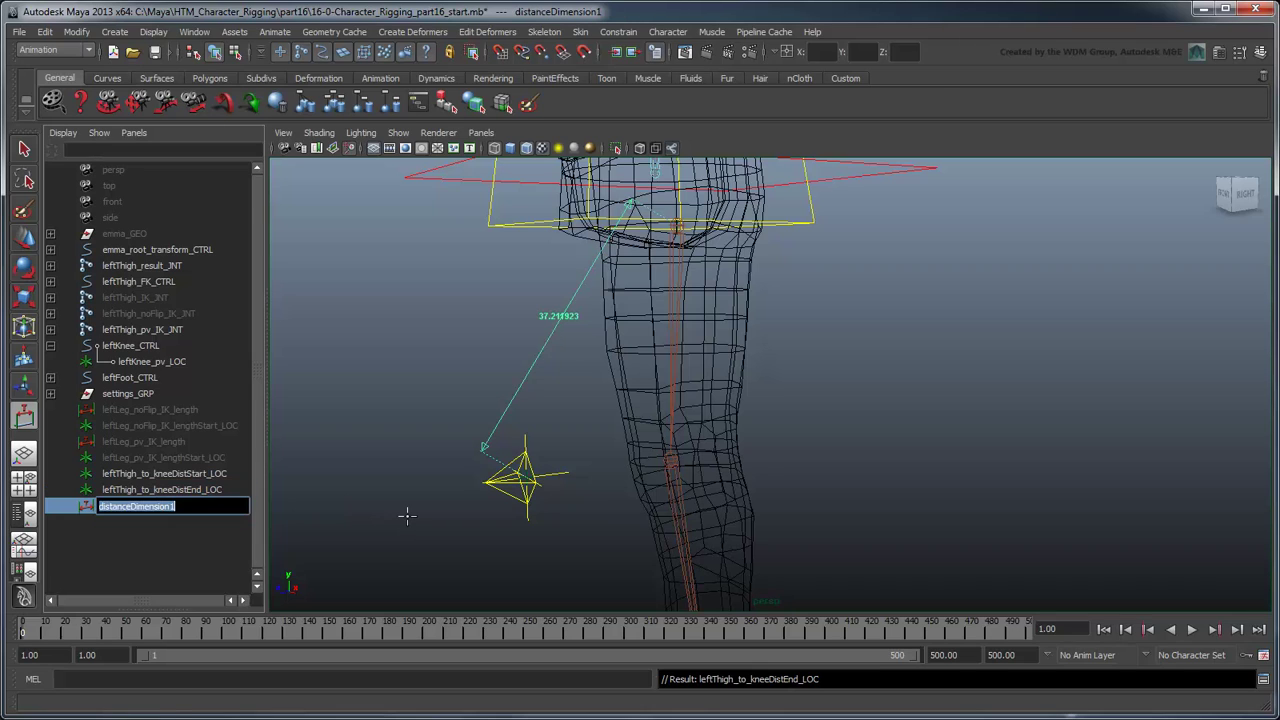
pyautogui.write('leftThigh_to_kneeDistance')
pyautogui.press('Return')
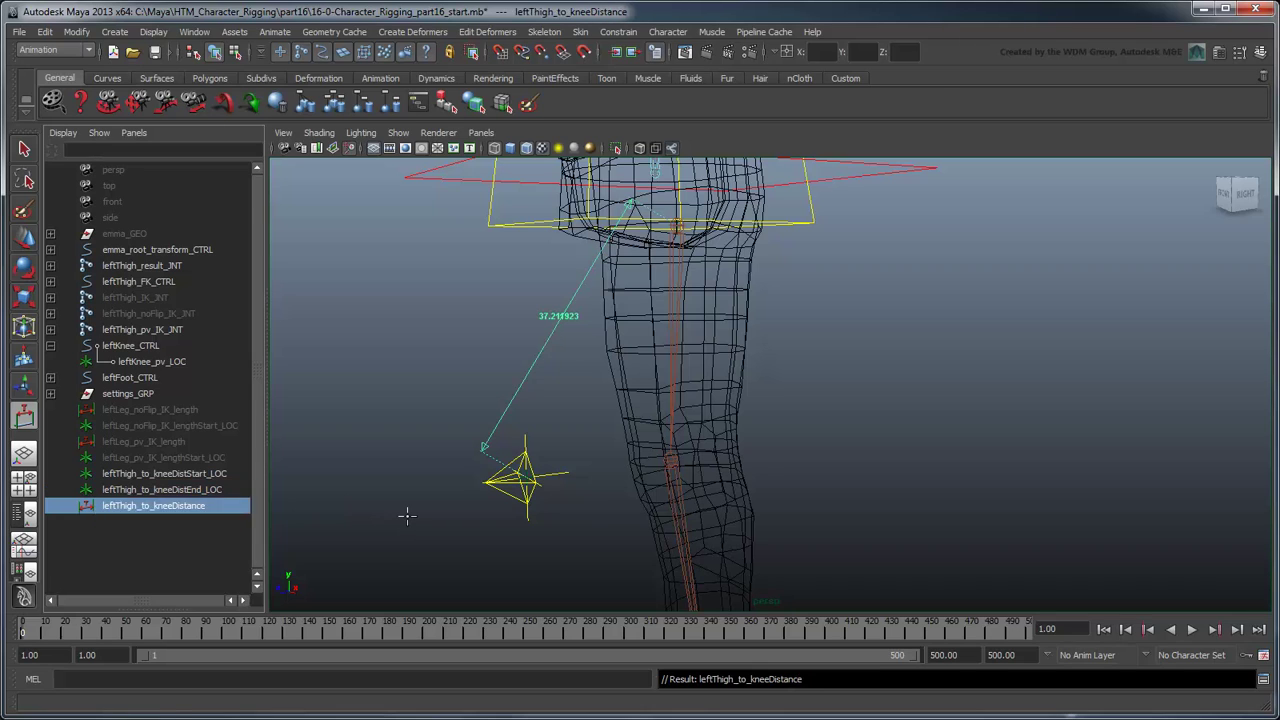
# - Measure from the knee locator to the ankle with V snapping, about 49.53
pyautogui.keyDown('alt'); pyautogui.moveTo(406, 515); pyautogui.dragTo(420, 426, button='middle'); pyautogui.keyUp('alt')
pyautogui.press('v')
pyautogui.click(566, 313)
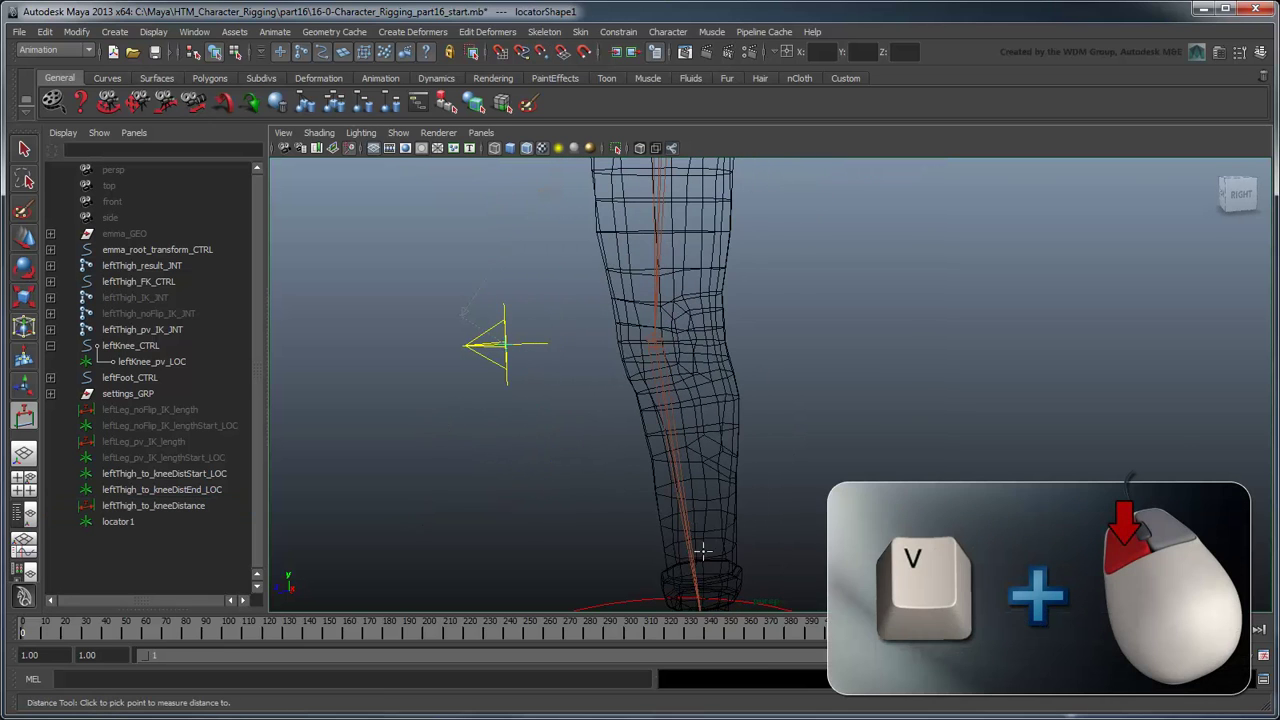
pyautogui.keyDown('alt'); pyautogui.moveTo(580, 590); pyautogui.dragTo(585, 280, button='middle'); pyautogui.keyUp('alt')
pyautogui.scroll(3, 597, 268)
pyautogui.keyDown('alt'); pyautogui.moveTo(597, 268); pyautogui.dragTo(738, 435); pyautogui.keyUp('alt')
pyautogui.moveTo(880, 426); pyautogui.dragTo(760, 485)
pyautogui.keyDown('alt'); pyautogui.moveTo(957, 409); pyautogui.dragTo(532, 467); pyautogui.keyUp('alt')
pyautogui.scroll(-2, 810, 400)
pyautogui.scroll(2, 808, 400)
# - Begin renaming the new start locator to leftKnee_to_footDistStart_LOC and reframe the leg
pyautogui.doubleClick(117, 521)
pyautogui.write('lef')
pyautogui.write('tKne')
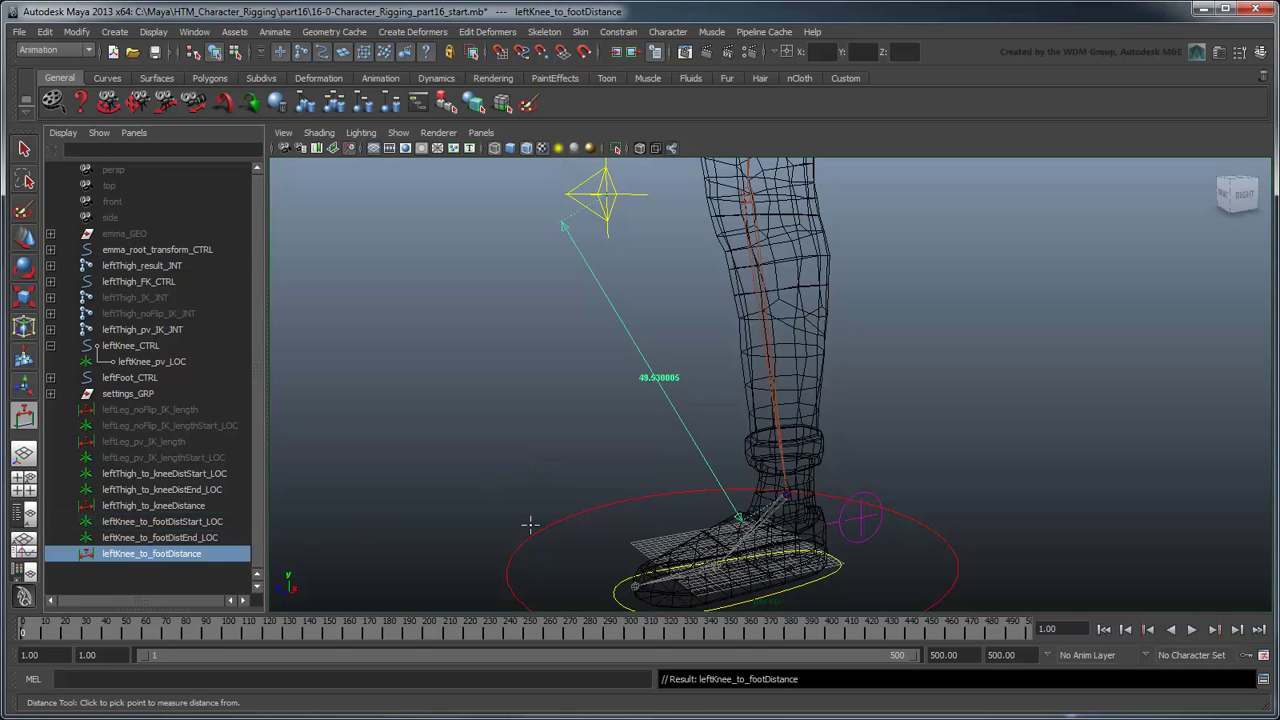
pyautogui.keyDown('alt'); pyautogui.moveTo(529, 523); pyautogui.dragTo(612, 488); pyautogui.keyUp('alt')
pyautogui.press('q')
pyautogui.keyDown('alt'); pyautogui.moveTo(612, 488); pyautogui.dragTo(611, 497, button='middle'); pyautogui.keyUp('alt')
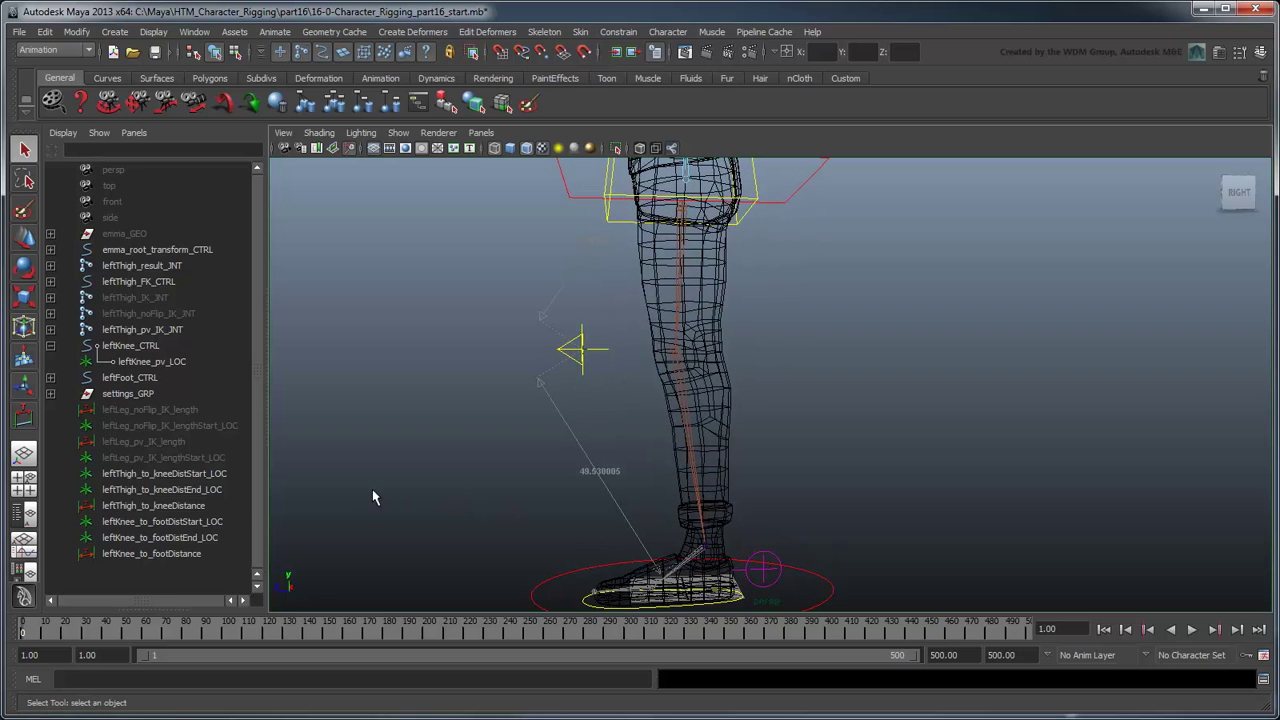
# - Parent both knee-side locators under leftKnee_CTRL and the foot end locator under leftFoot_CTRL
pyautogui.click(236, 489)
pyautogui.keyDown('ctrl'); pyautogui.click(205, 521); pyautogui.keyUp('ctrl')
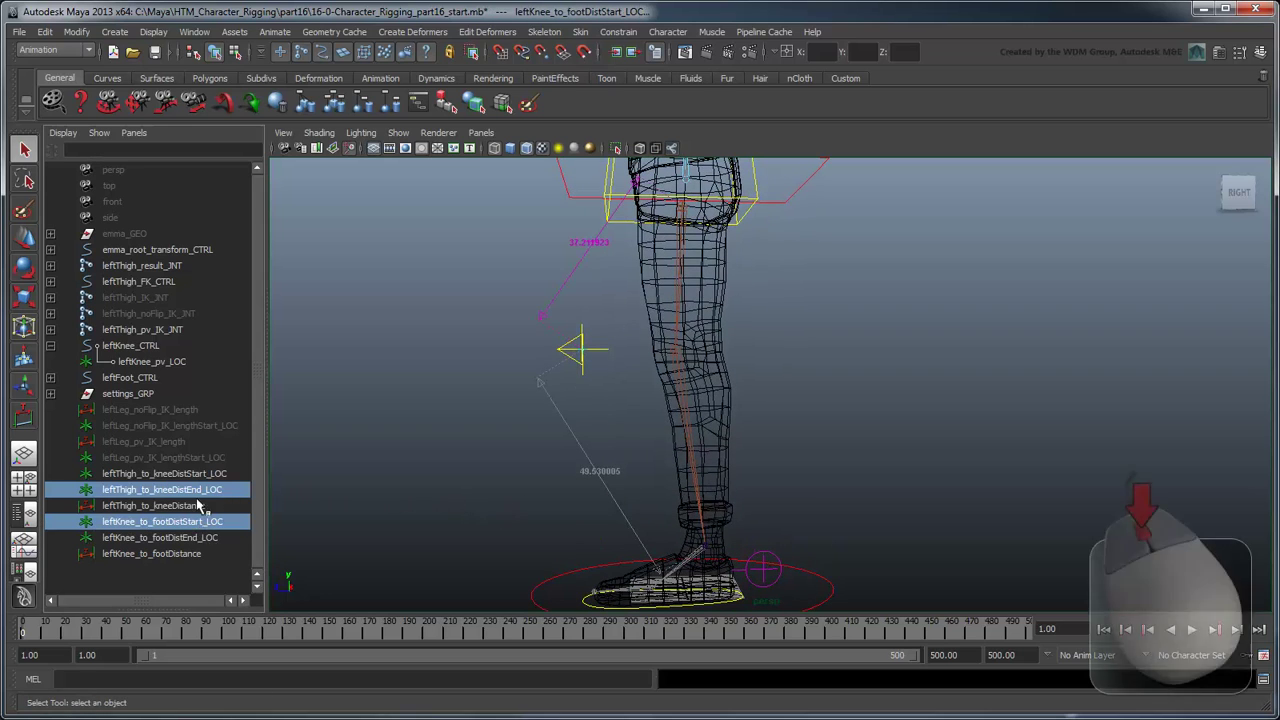
pyautogui.moveTo(188, 489); pyautogui.dragTo(175, 357, button='middle')
pyautogui.click(163, 538)
pyautogui.moveTo(163, 538); pyautogui.dragTo(170, 412, button='middle')
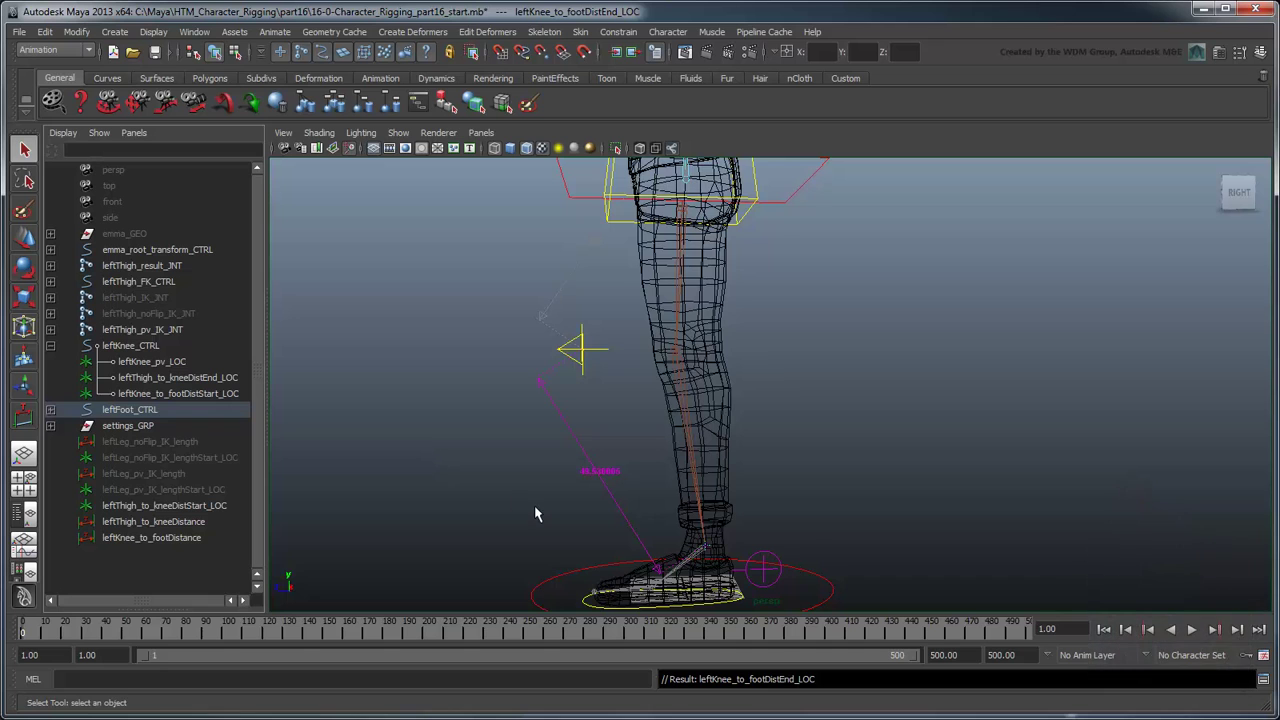
# - Test-move the foot and knee controls, then undo the knee move
pyautogui.scroll(-3, 534, 514)
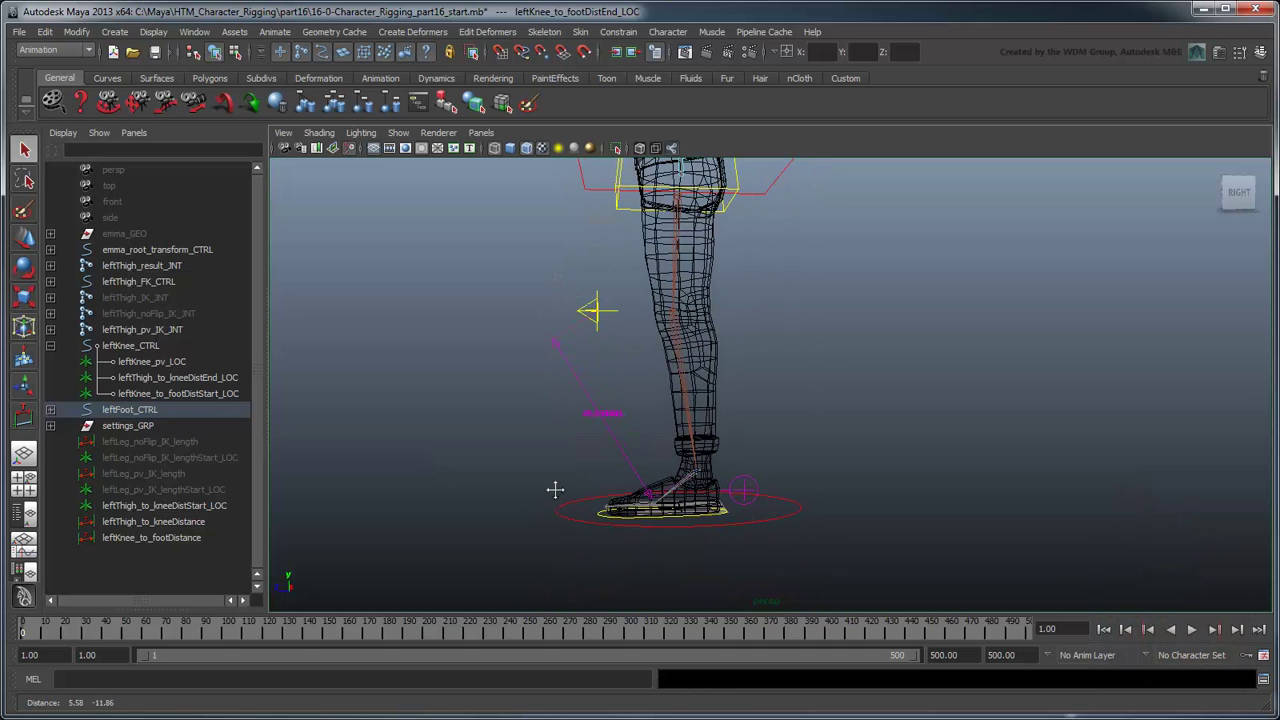
pyautogui.click(725, 526)
pyautogui.press('w')
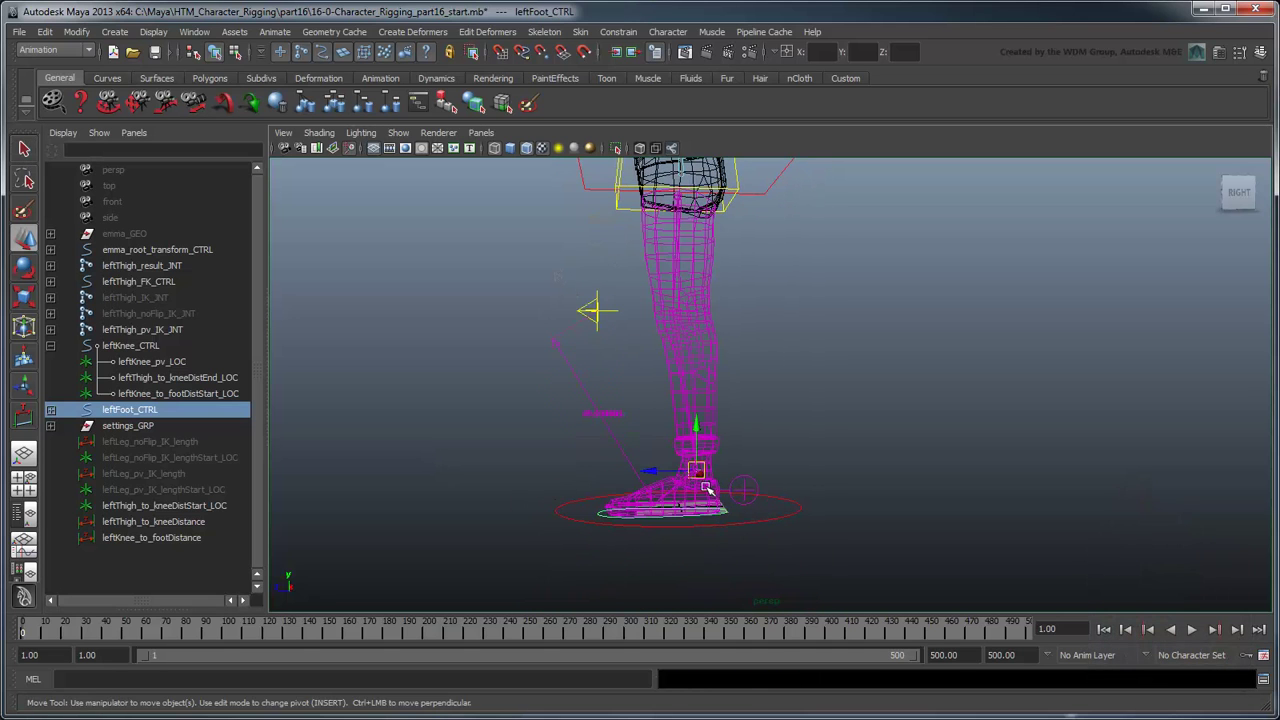
pyautogui.moveTo(706, 489)
pyautogui.mouseDown()
pyautogui.moveTo(640, 625)
pyautogui.moveTo(757, 423)
pyautogui.moveTo(751, 600)
pyautogui.moveTo(737, 414)
pyautogui.moveTo(872, 570)
pyautogui.moveTo(709, 464)
pyautogui.mouseUp()
pyautogui.click(600, 312)
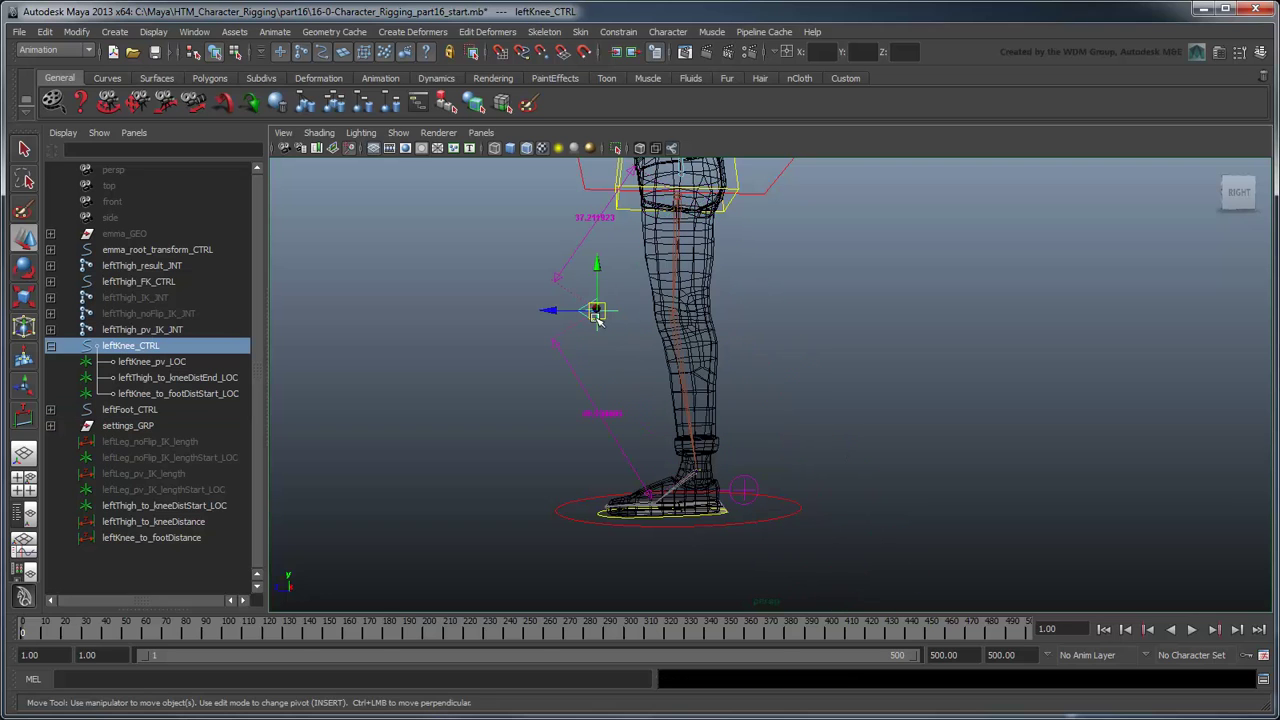
pyautogui.moveTo(612, 320); pyautogui.dragTo(491, 340)
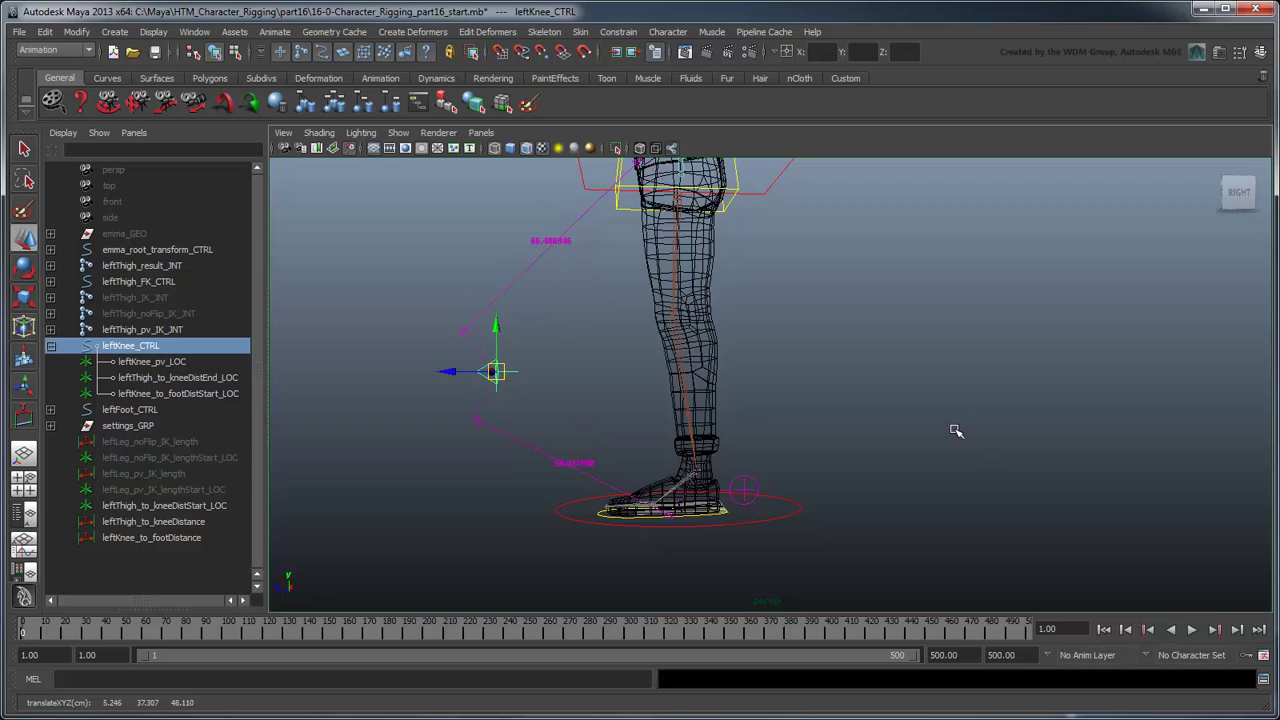
pyautogui.hotkey('ctrl', 'z')
pyautogui.scroll(5, 878, 404)
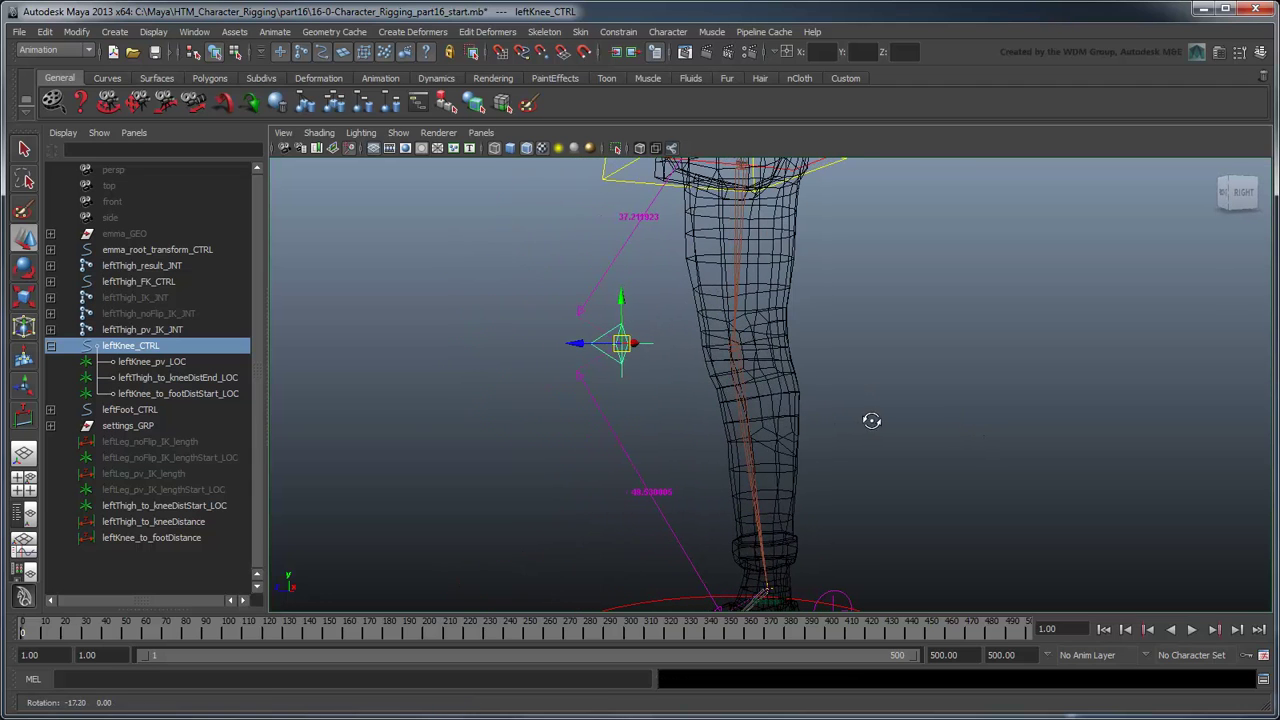
pyautogui.press('q')
pyautogui.click(932, 450)
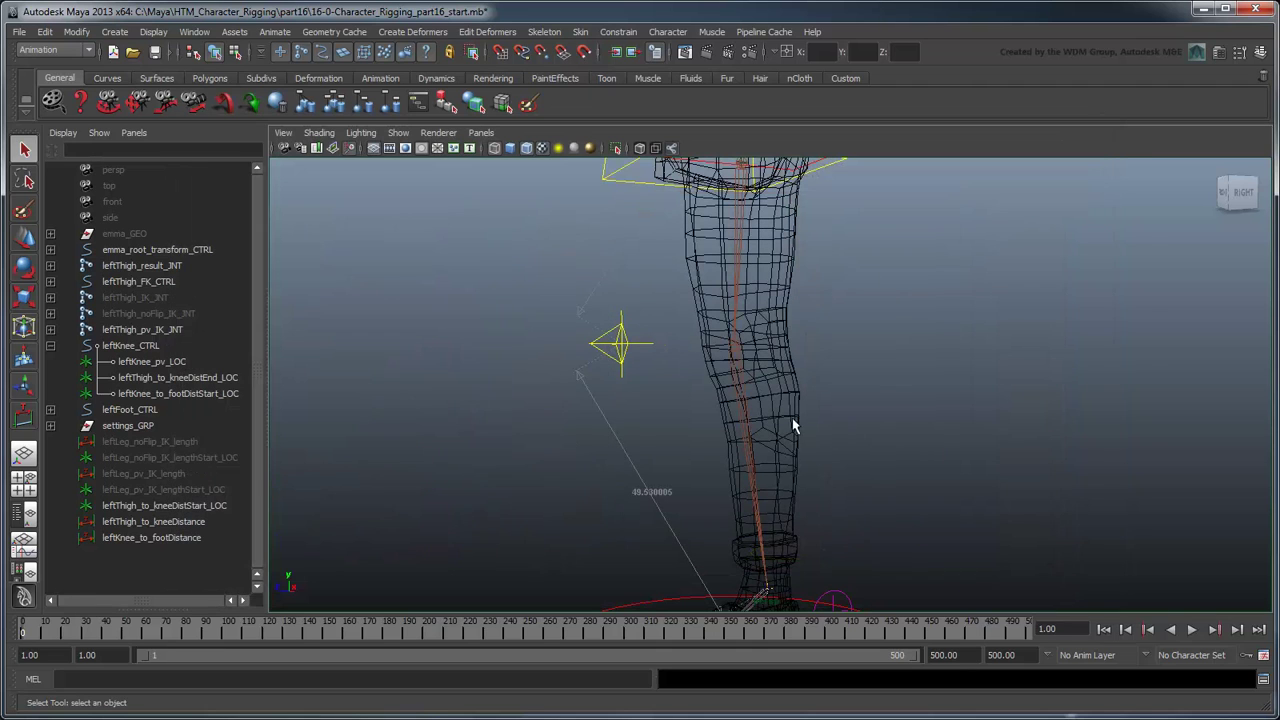
# - Show shape nodes in the Outliner and select leftThigh_pv_IK_JNT through leftFoot_pv_IK_JNT
pyautogui.click(62, 132)
pyautogui.click(95, 167)
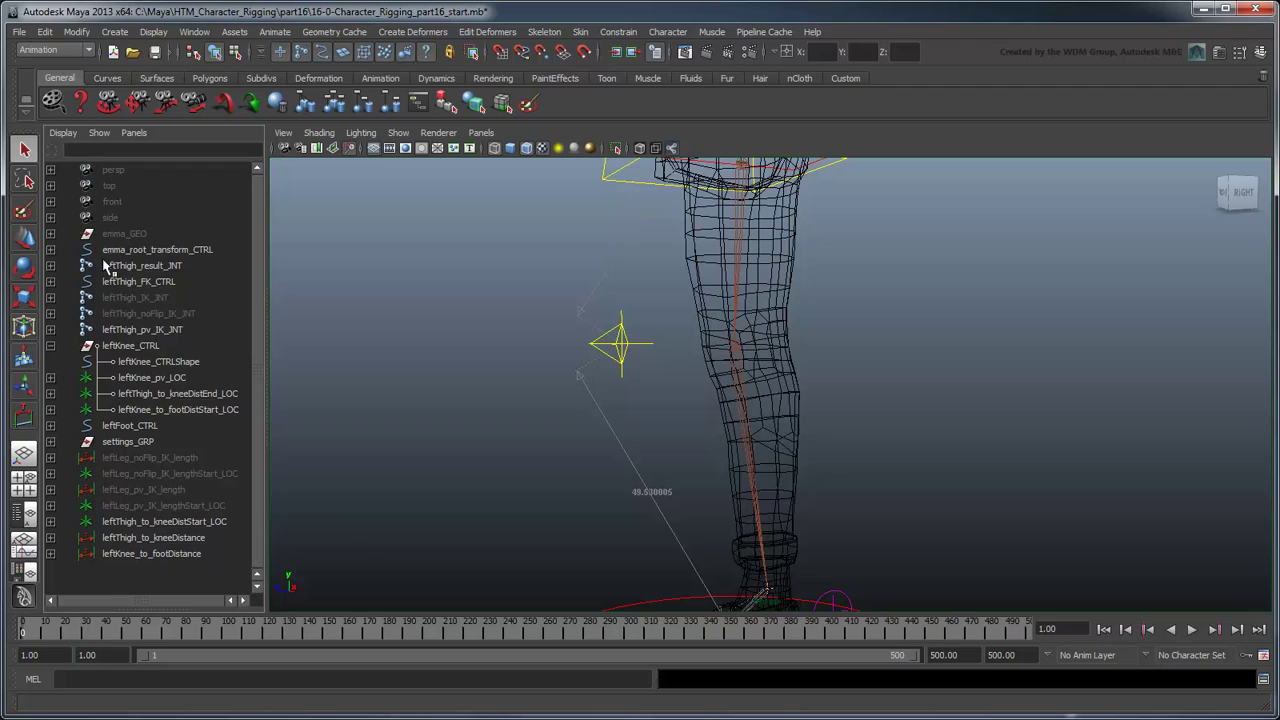
pyautogui.click(51, 330)
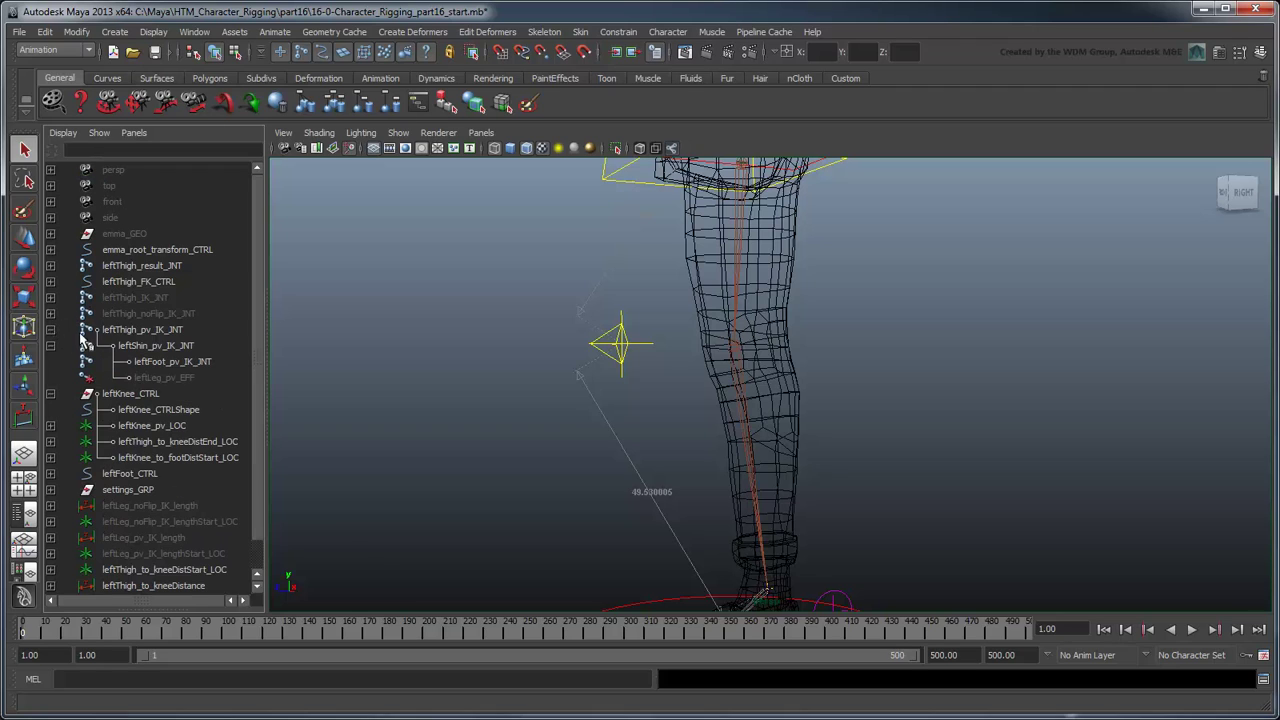
pyautogui.click(124, 333)
pyautogui.keyDown('shift'); pyautogui.click(172, 362); pyautogui.keyUp('shift')
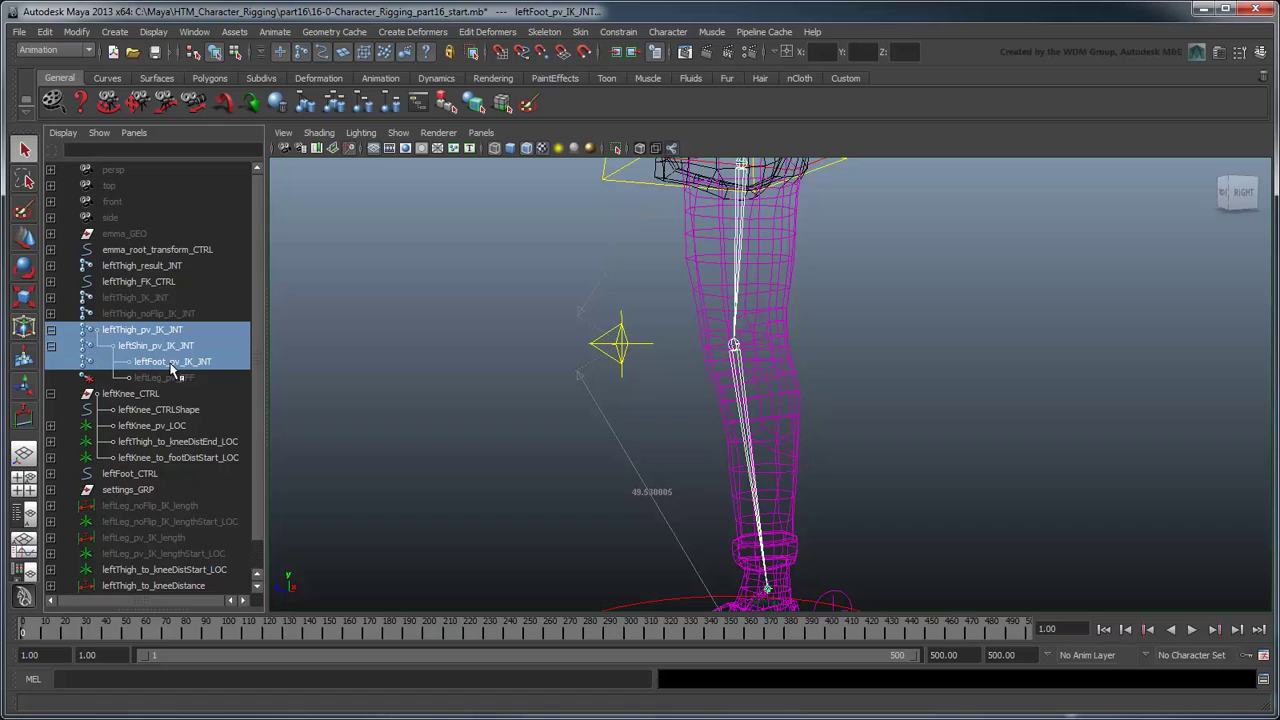
# - Add leftThigh_to_kneeDistanceShape and leftKnee_to_footDistanceShape to the selection
pyautogui.scroll(-2, 172, 370)
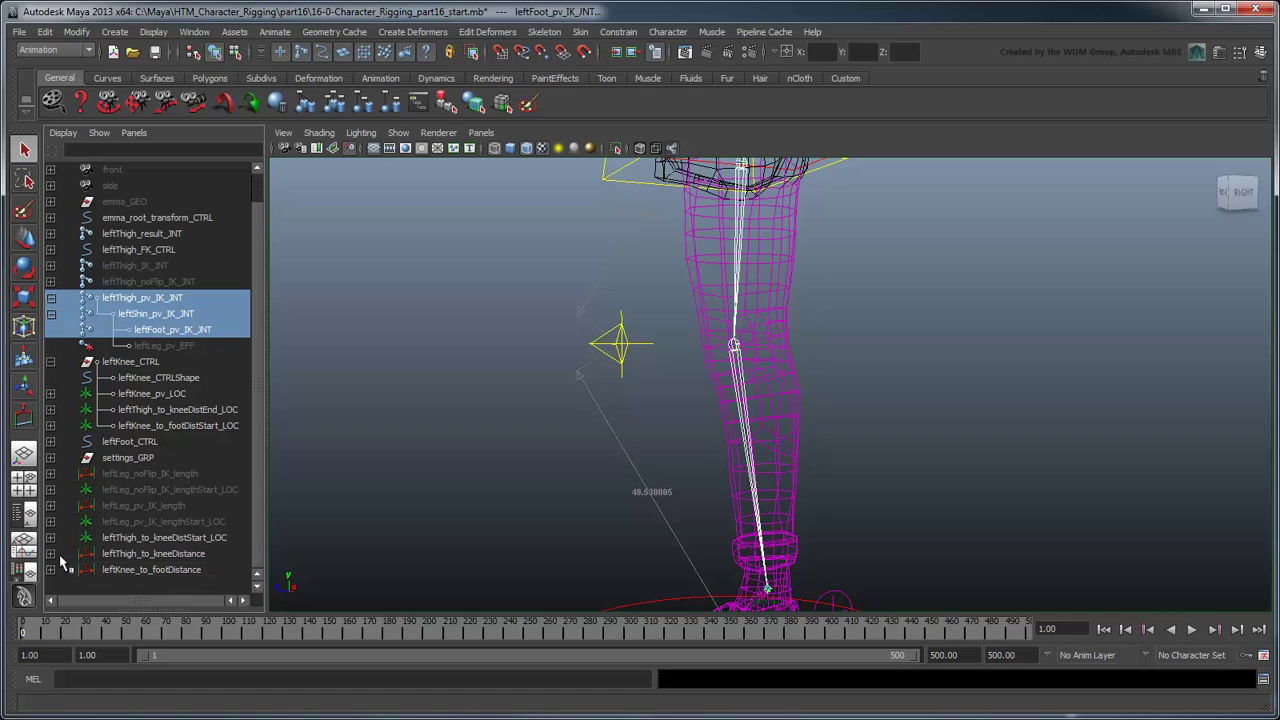
pyautogui.click(55, 554)
pyautogui.scroll(-1, 63, 575)
pyautogui.click(50, 569)
pyautogui.keyDown('ctrl'); pyautogui.click(180, 553); pyautogui.keyUp('ctrl')
pyautogui.keyDown('ctrl'); pyautogui.click(200, 585); pyautogui.keyUp('ctrl')
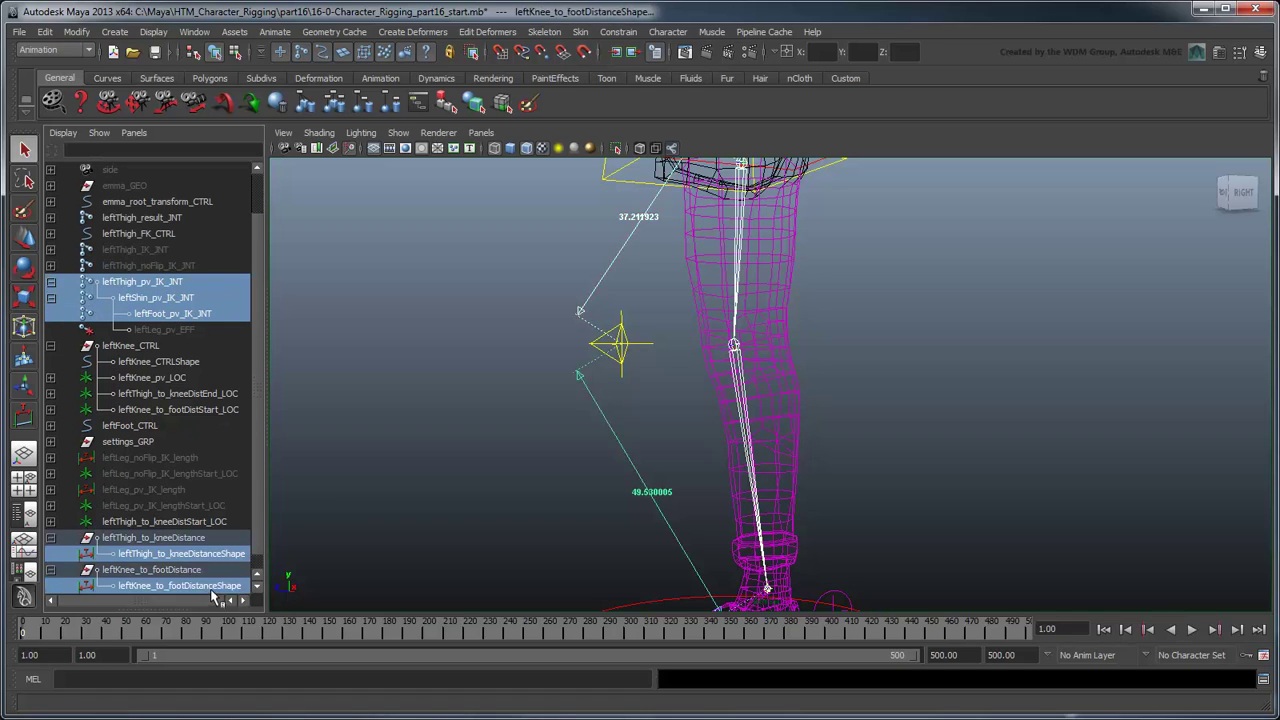
pyautogui.click(200, 34)
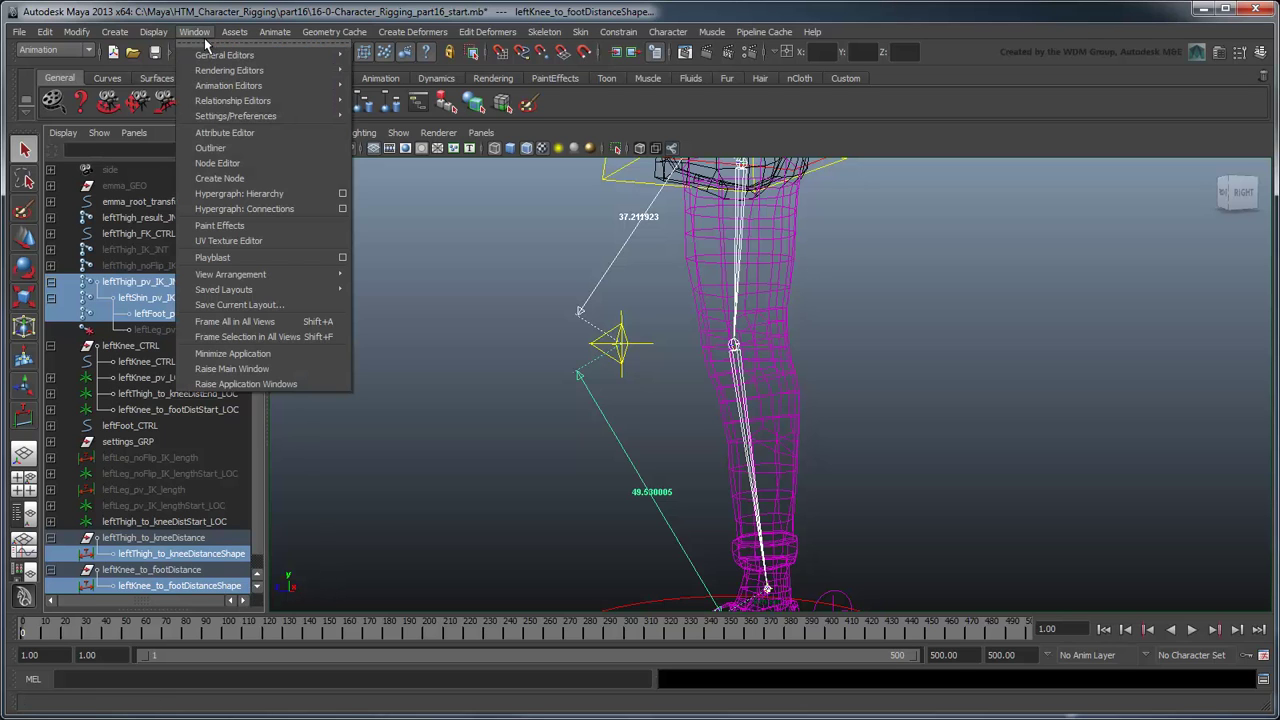
# - Graph the selected pv joints and distance shapes with their input and output connections
pyautogui.click(272, 163)
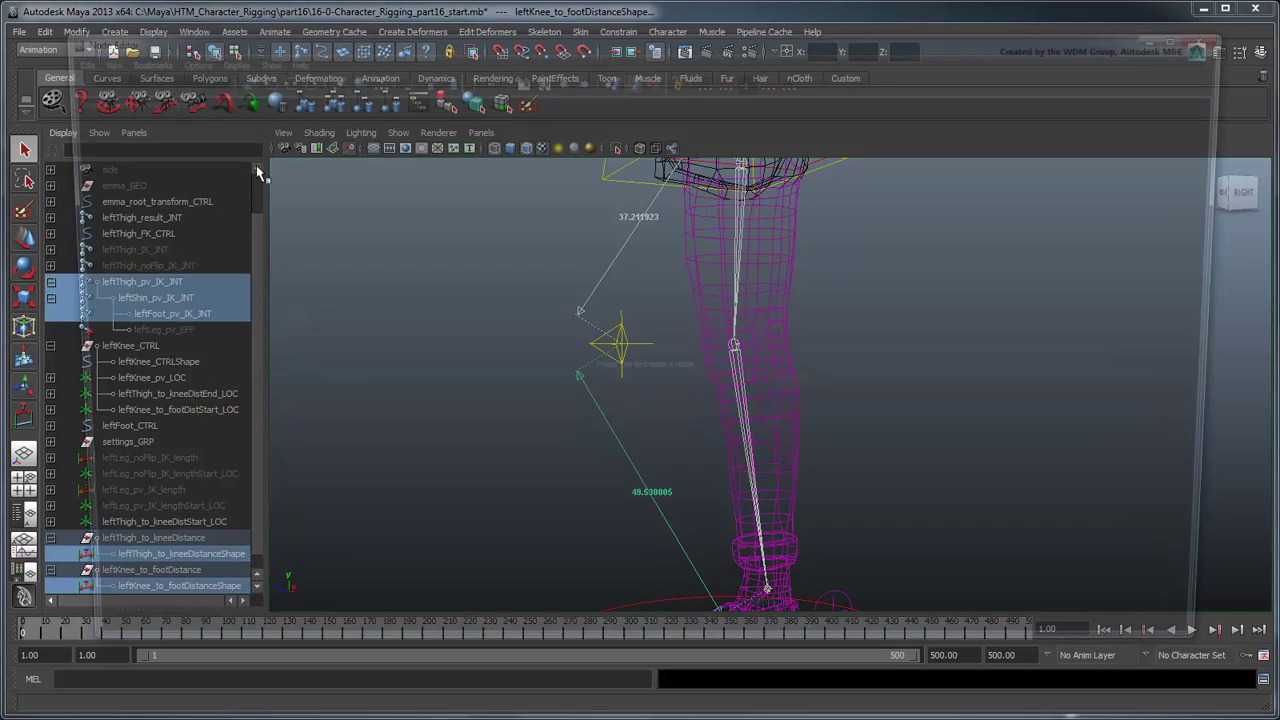
pyautogui.click(273, 78)
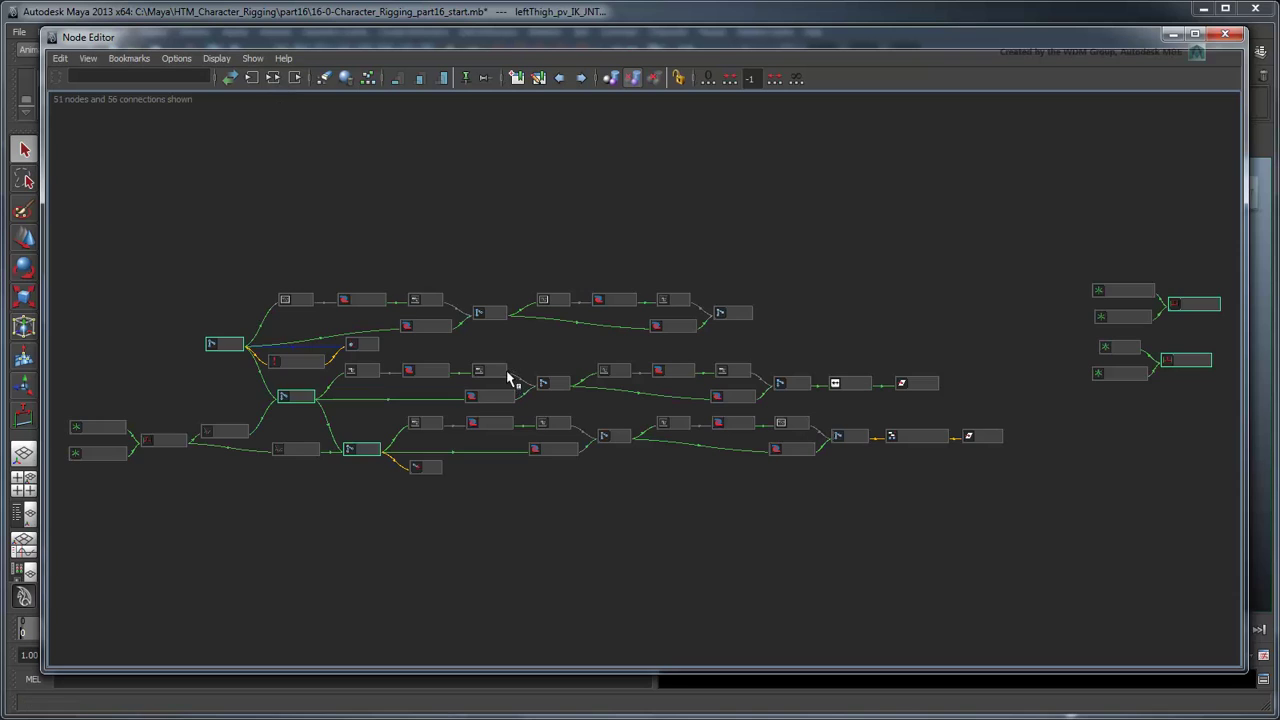
pyautogui.scroll(5, 614, 529)
pyautogui.keyDown('alt'); pyautogui.moveTo(543, 513); pyautogui.dragTo(1147, 405, button='middle'); pyautogui.keyUp('alt')
pyautogui.scroll(2, 812, 370)
pyautogui.keyDown('alt'); pyautogui.moveTo(718, 353); pyautogui.dragTo(988, 368, button='middle'); pyautogui.keyUp('alt')
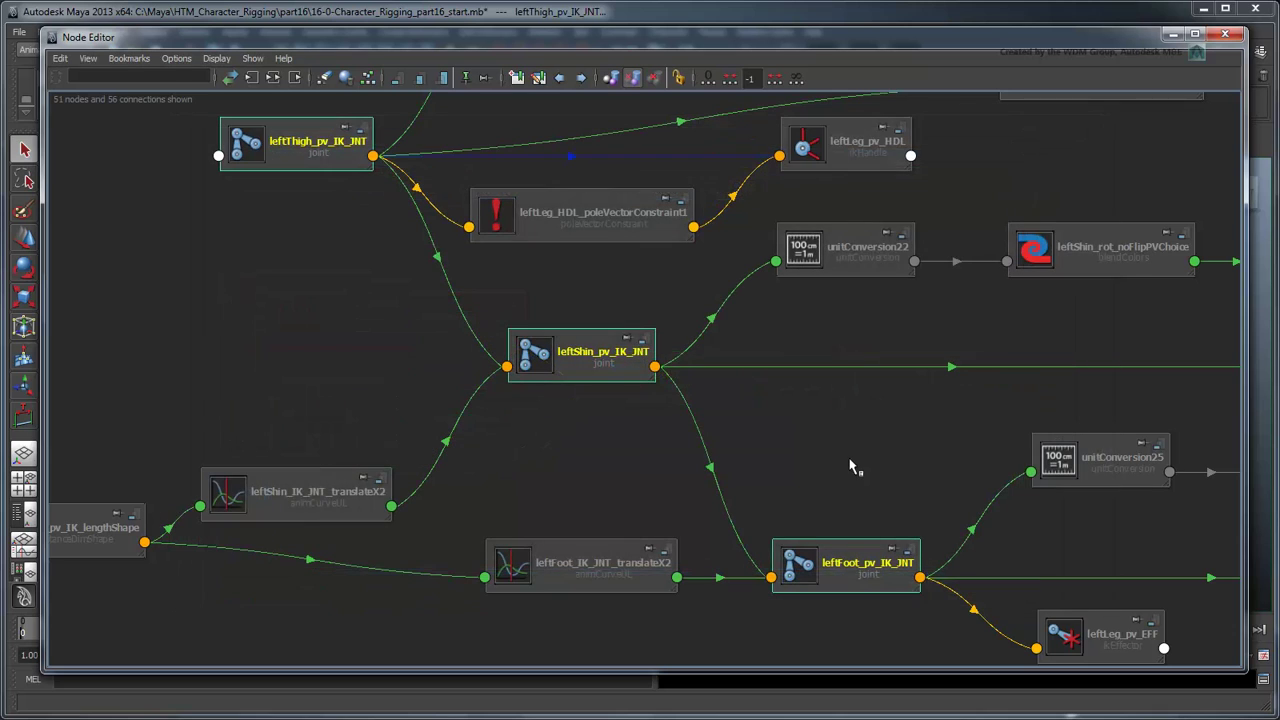
# - Create a blendColors node named leftThigh_pv_stretchChoice and widen it
pyautogui.press('Tab')
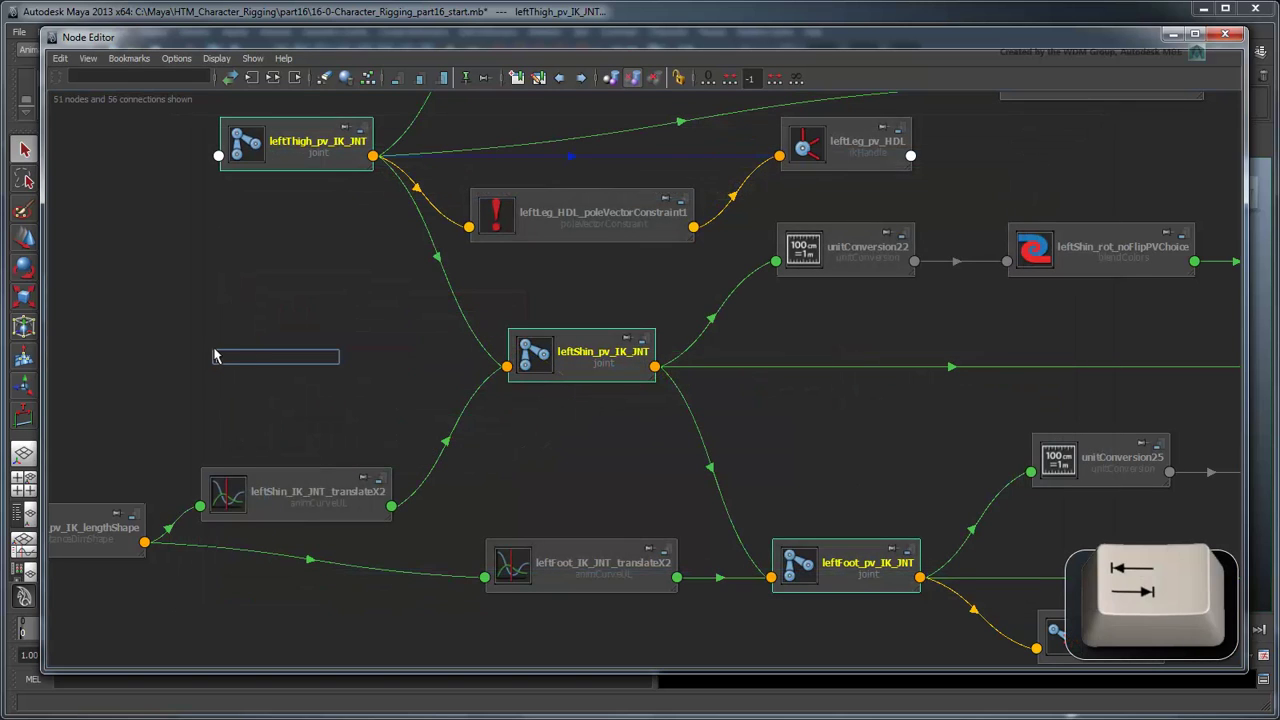
pyautogui.write('blendCol')
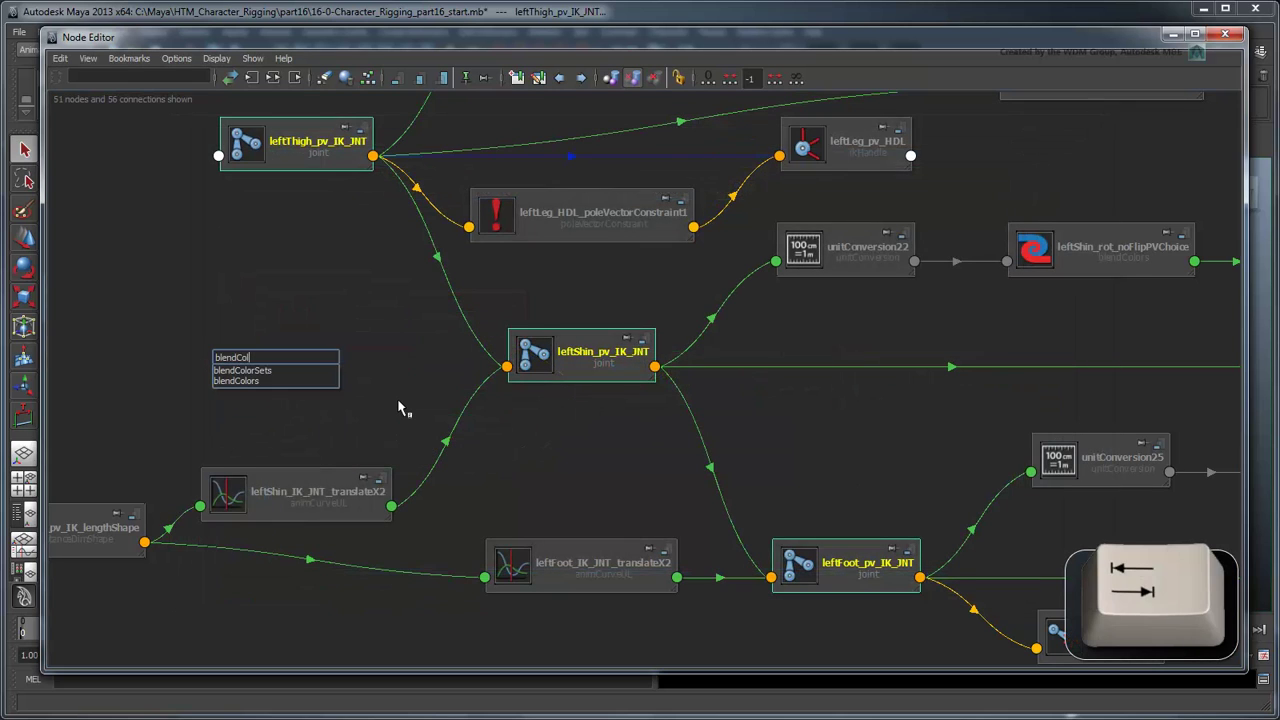
pyautogui.write('ors')
pyautogui.press('Return')
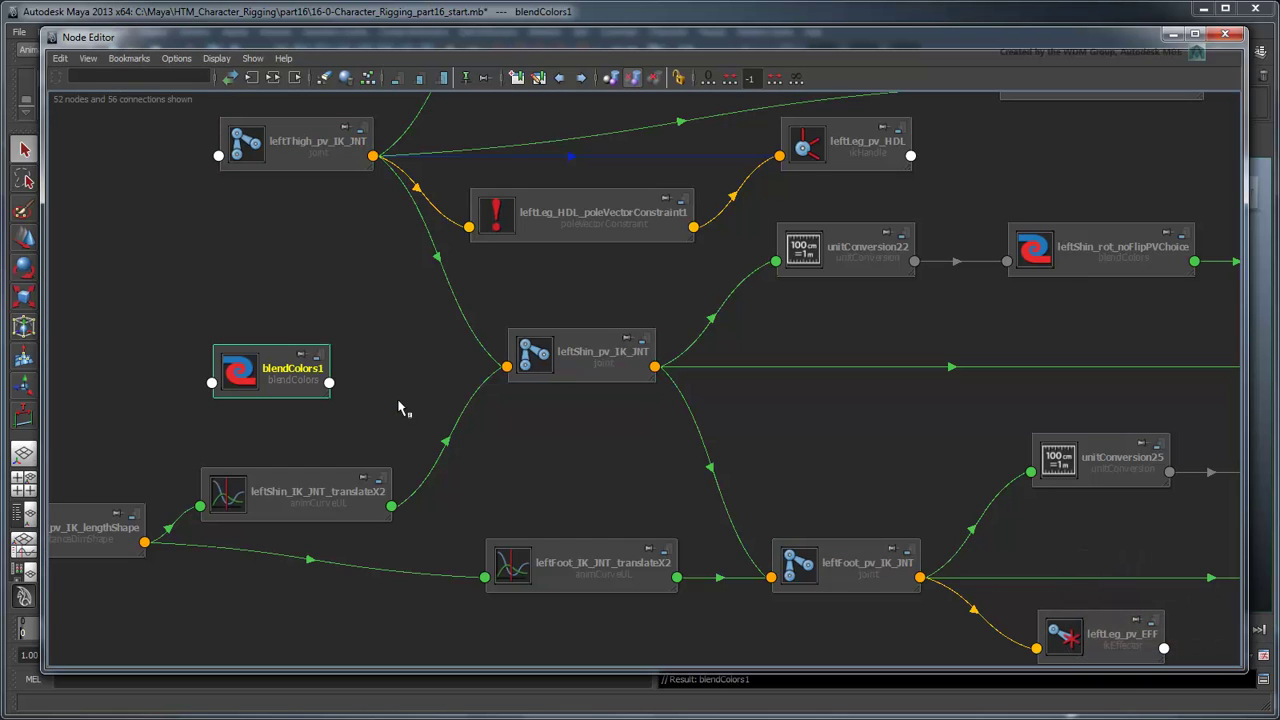
pyautogui.doubleClick(292, 370)
pyautogui.write('leftThigh_p')
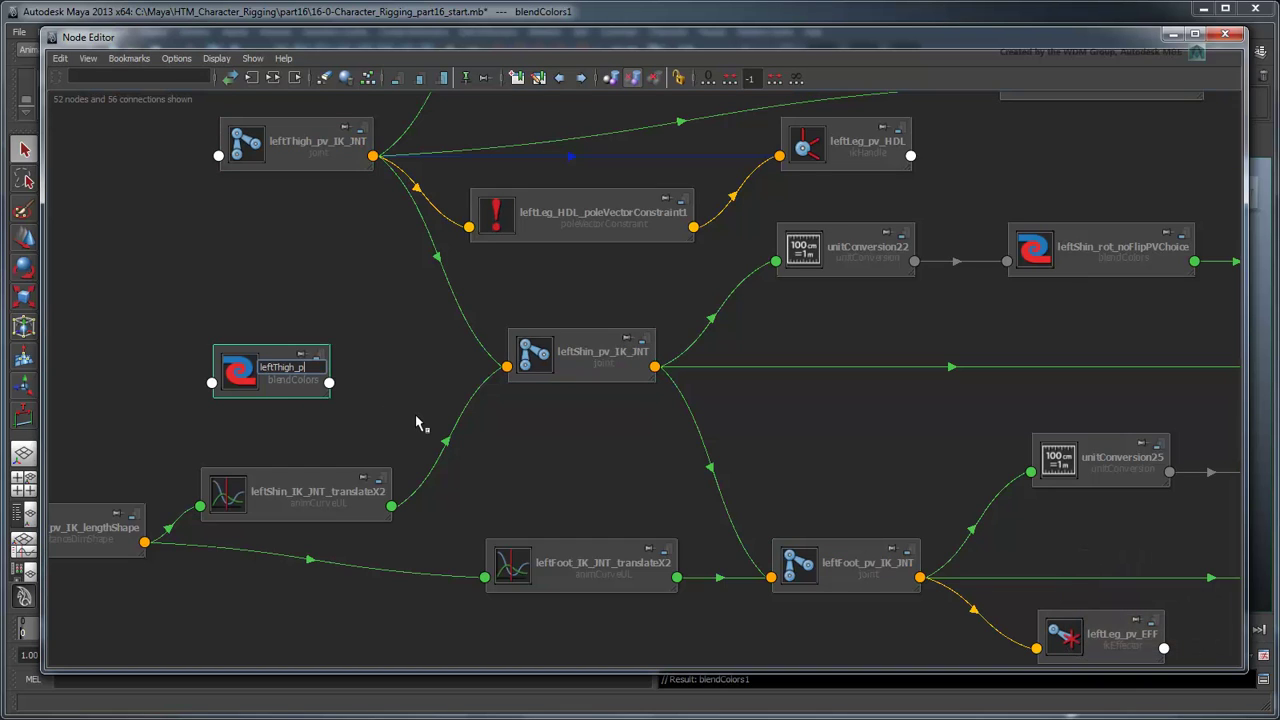
pyautogui.write('v_stretchChoice')
pyautogui.press('Return')
pyautogui.moveTo(333, 403); pyautogui.dragTo(410, 403)
# - Move leftThigh_to_kneeDistanceShape next to leftThigh_pv_stretchChoice
pyautogui.scroll(-6, 420, 440)
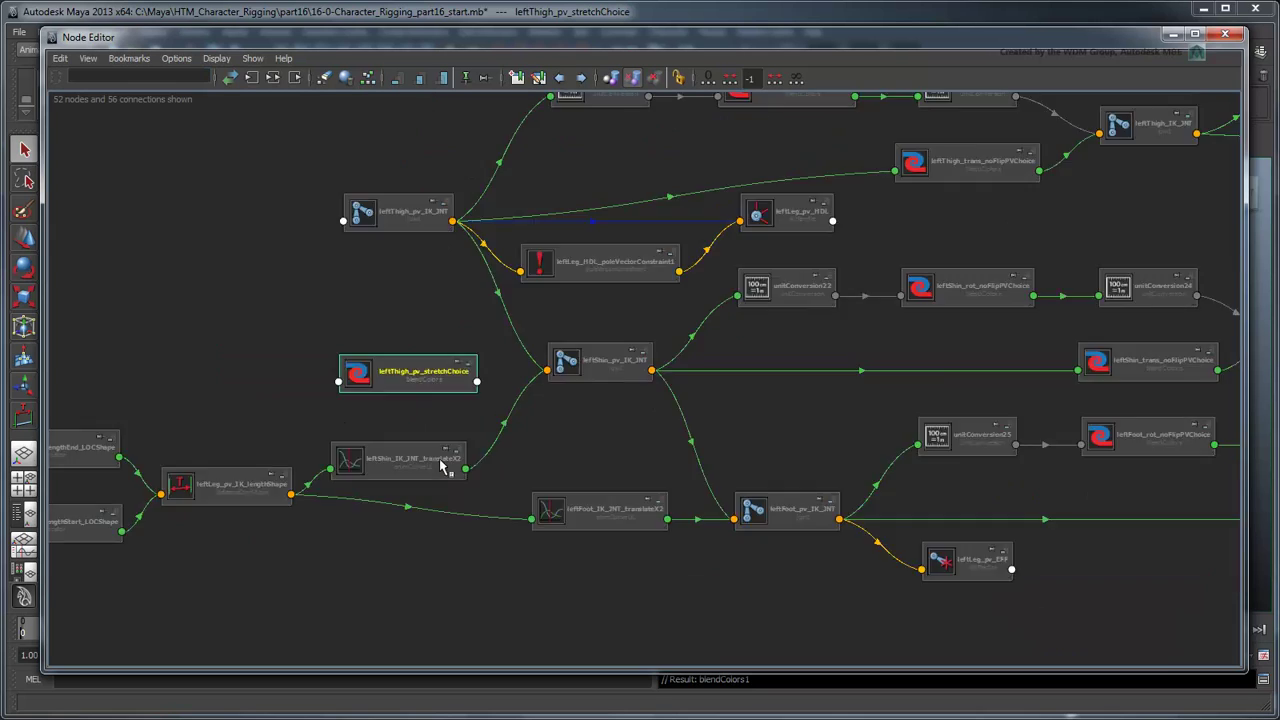
pyautogui.scroll(3, 640, 395)
pyautogui.moveTo(640, 395); pyautogui.dragTo(829, 409, button='middle')
pyautogui.scroll(3, 840, 407)
pyautogui.moveTo(1003, 433); pyautogui.dragTo(822, 560, button='middle')
pyautogui.click(786, 252)
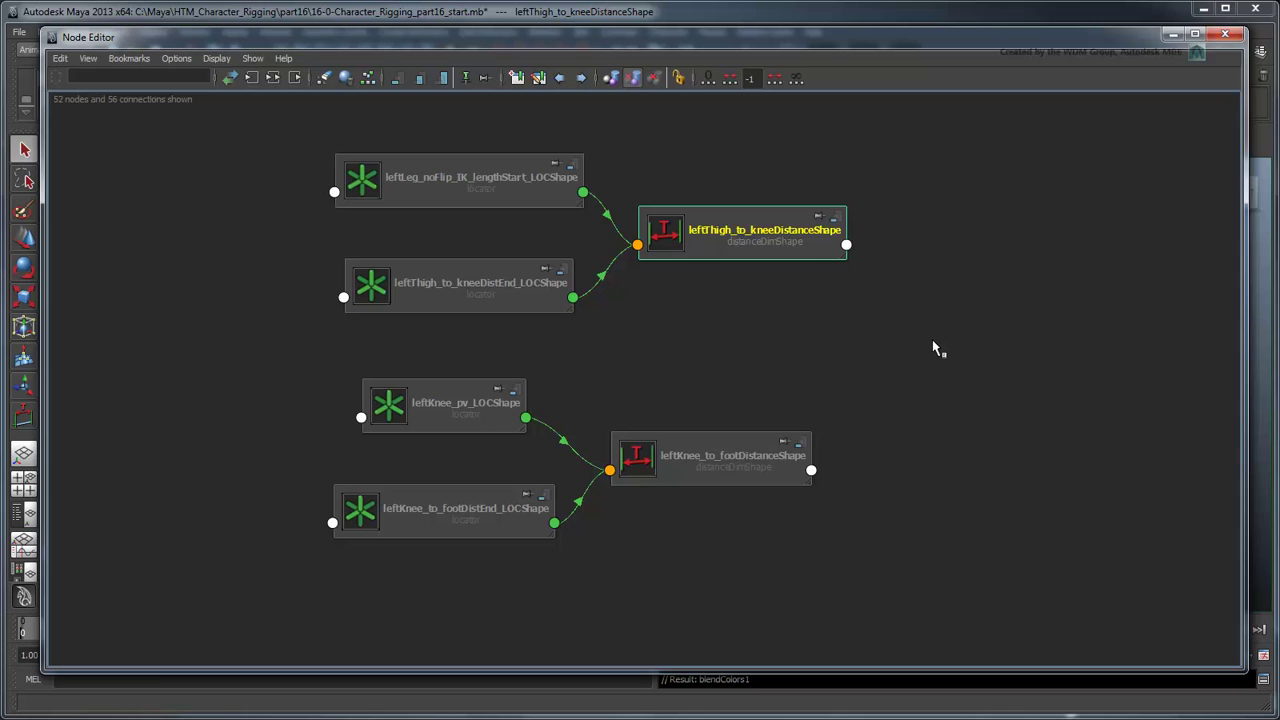
pyautogui.scroll(-5, 933, 342)
pyautogui.moveTo(357, 491); pyautogui.dragTo(970, 440, button='middle')
pyautogui.moveTo(1190, 303); pyautogui.dragTo(185, 295)
pyautogui.moveTo(256, 450); pyautogui.dragTo(929, 414, button='middle')
pyautogui.moveTo(860, 222); pyautogui.dragTo(428, 388)
pyautogui.scroll(5, 443, 424)
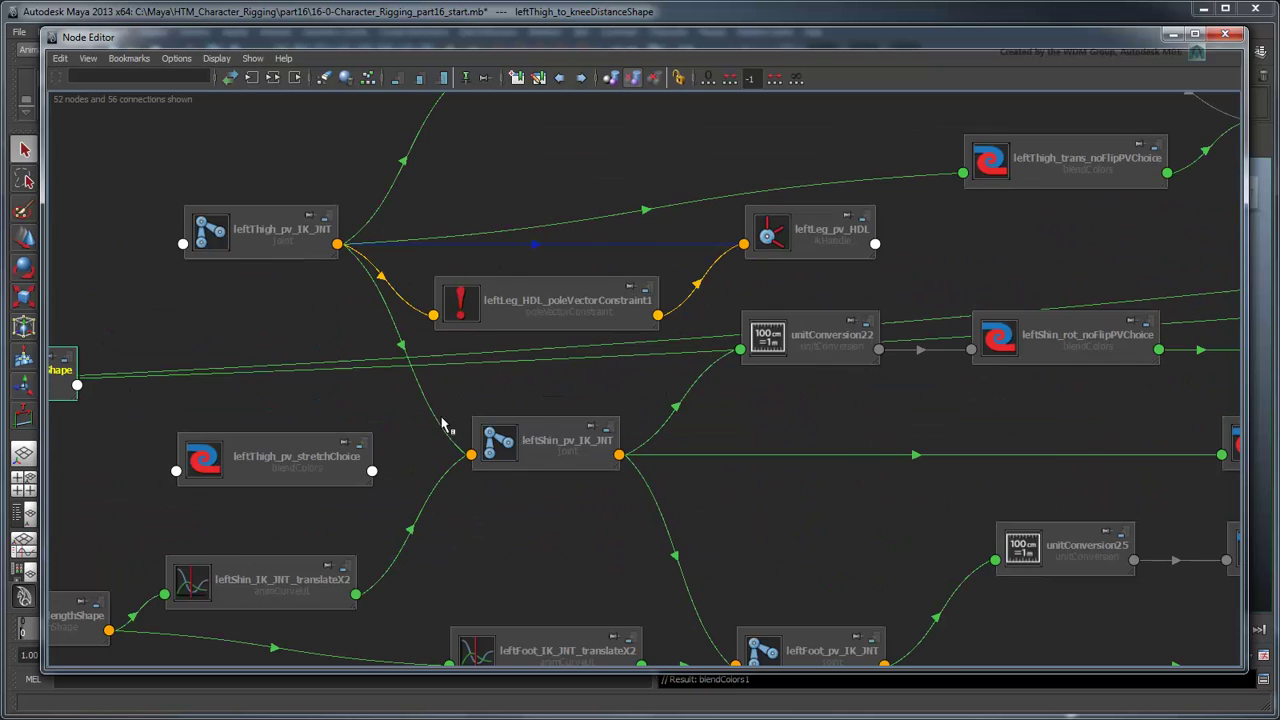
pyautogui.keyDown('alt'); pyautogui.moveTo(372, 466); pyautogui.dragTo(594, 377, button='middle'); pyautogui.keyUp('alt')
pyautogui.keyDown('alt'); pyautogui.moveTo(594, 377); pyautogui.dragTo(812, 369, button='right'); pyautogui.keyUp('alt')
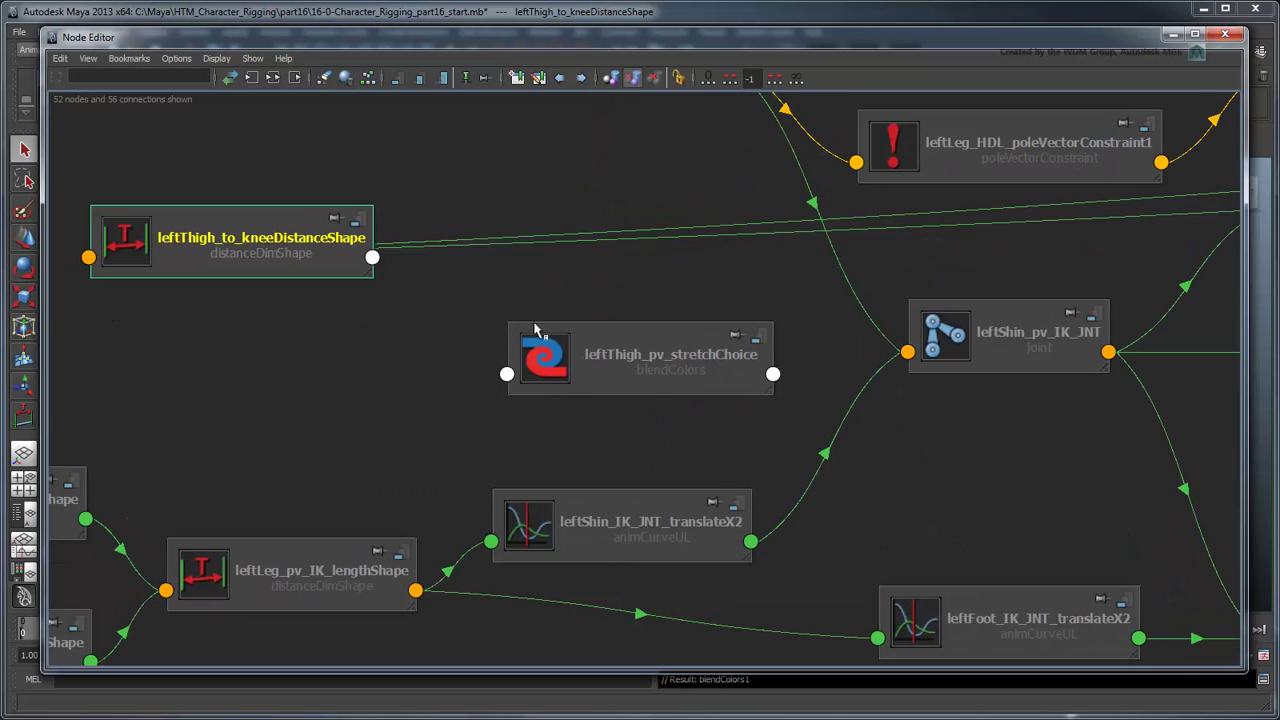
# - Connect leftThigh_to_kneeDistanceShape's distance into leftThigh_pv_stretchChoice Color 1R
pyautogui.click(373, 258)
pyautogui.click(405, 282)
pyautogui.click(510, 379)
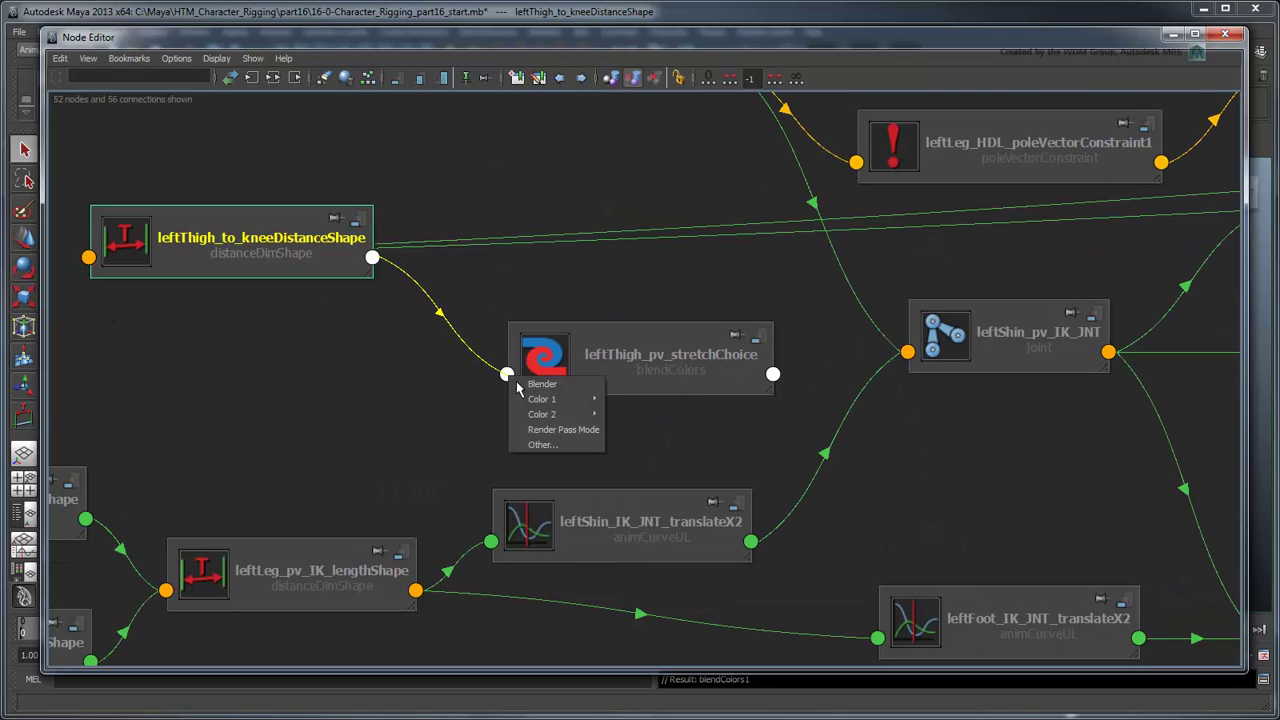
pyautogui.moveTo(545, 399)
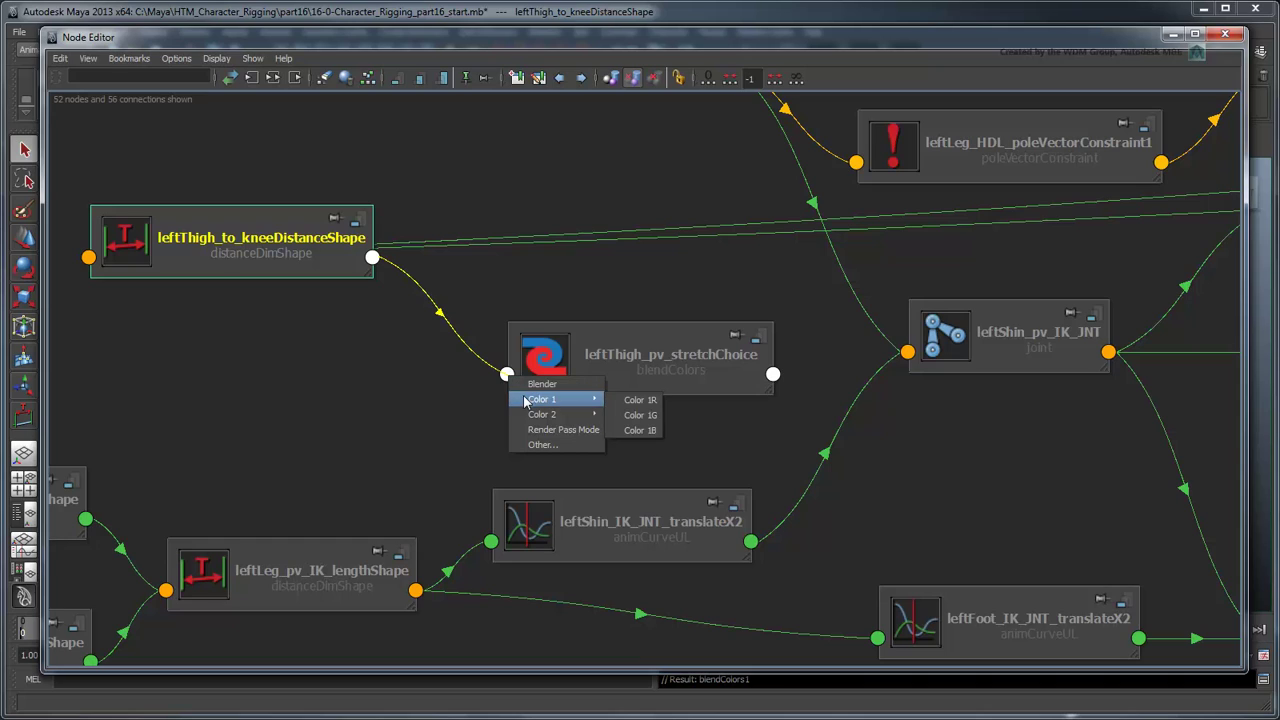
pyautogui.click(637, 401)
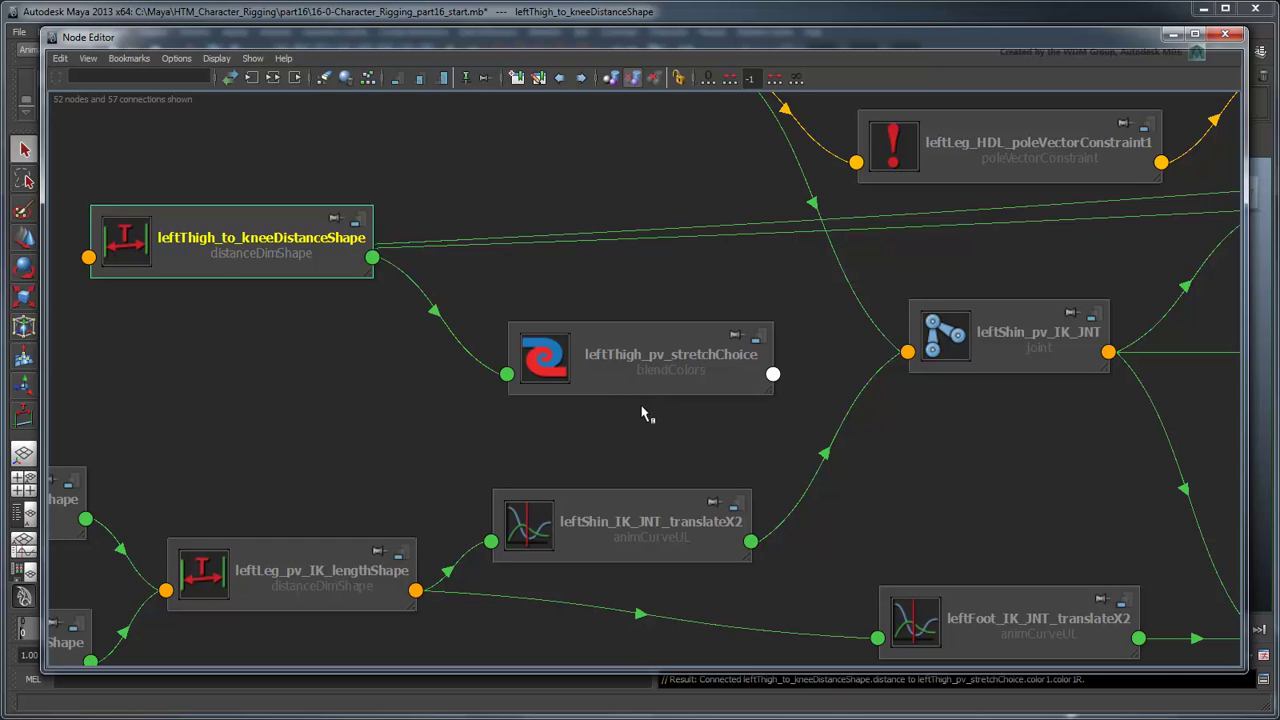
# - Connect leftShin_IK_JNT_translateX2's output into leftThigh_pv_stretchChoice Color 2R
pyautogui.click(754, 546)
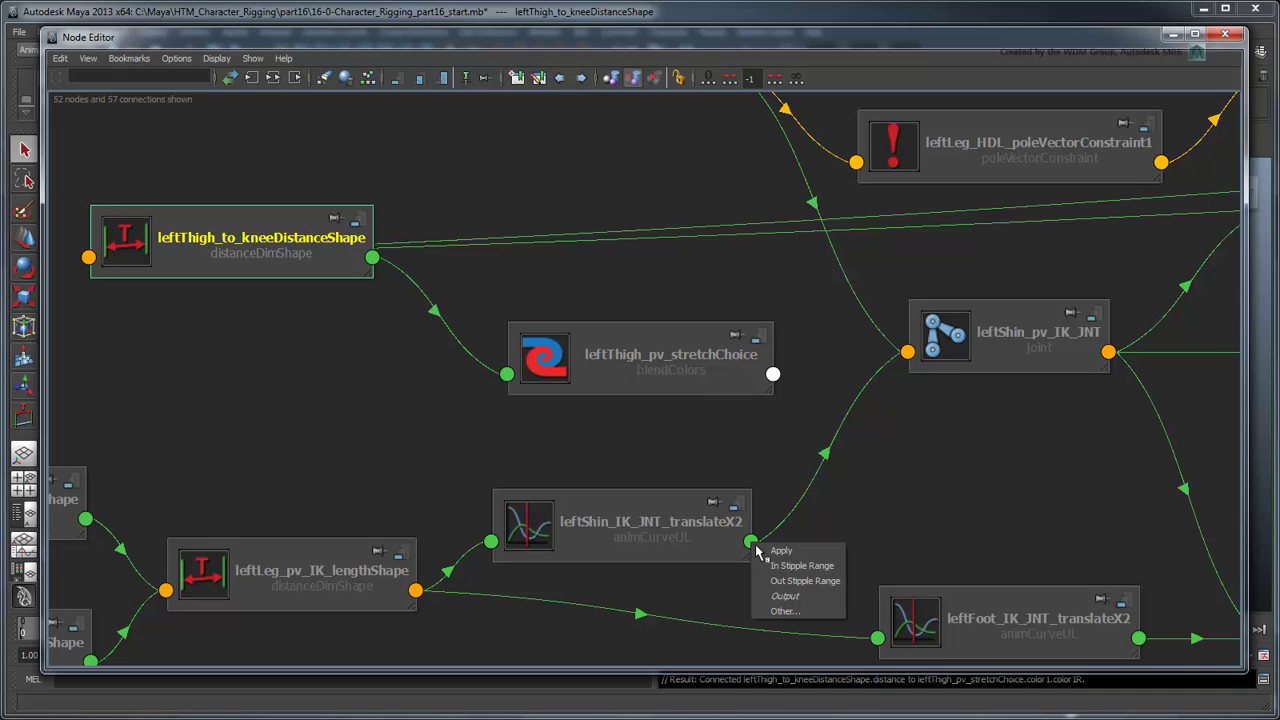
pyautogui.click(790, 597)
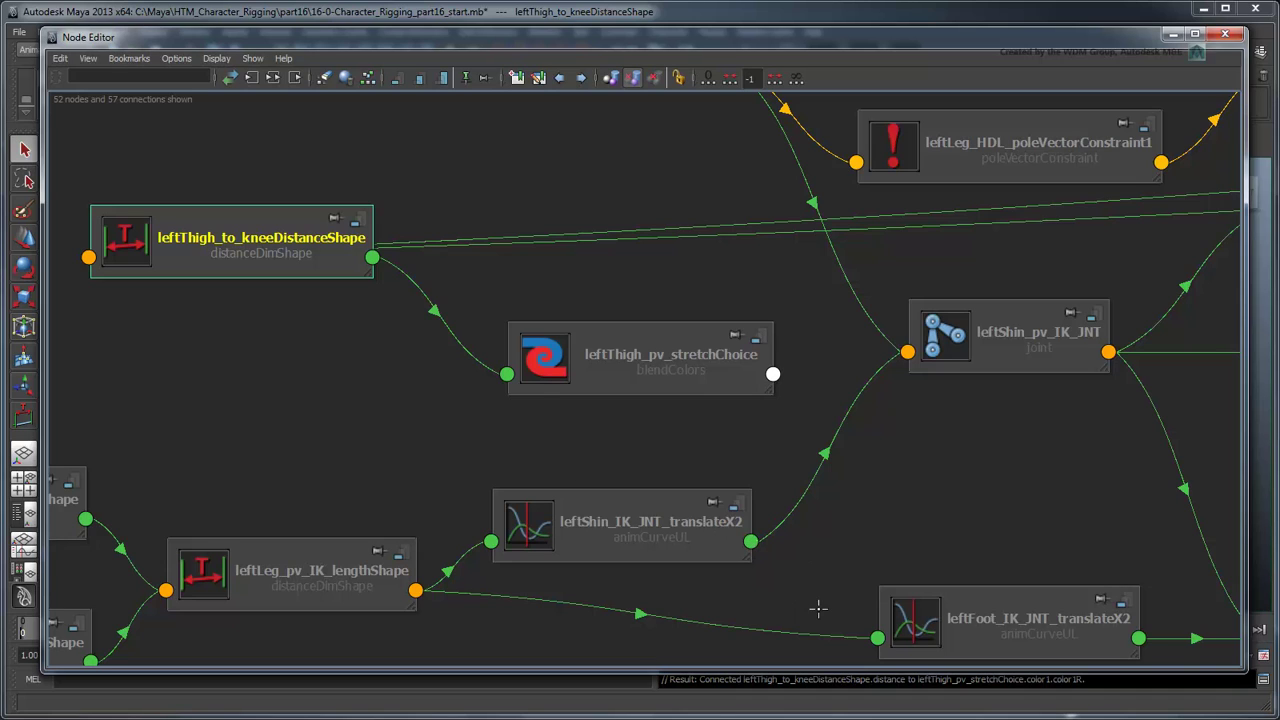
pyautogui.click(518, 387)
pyautogui.moveTo(560, 413)
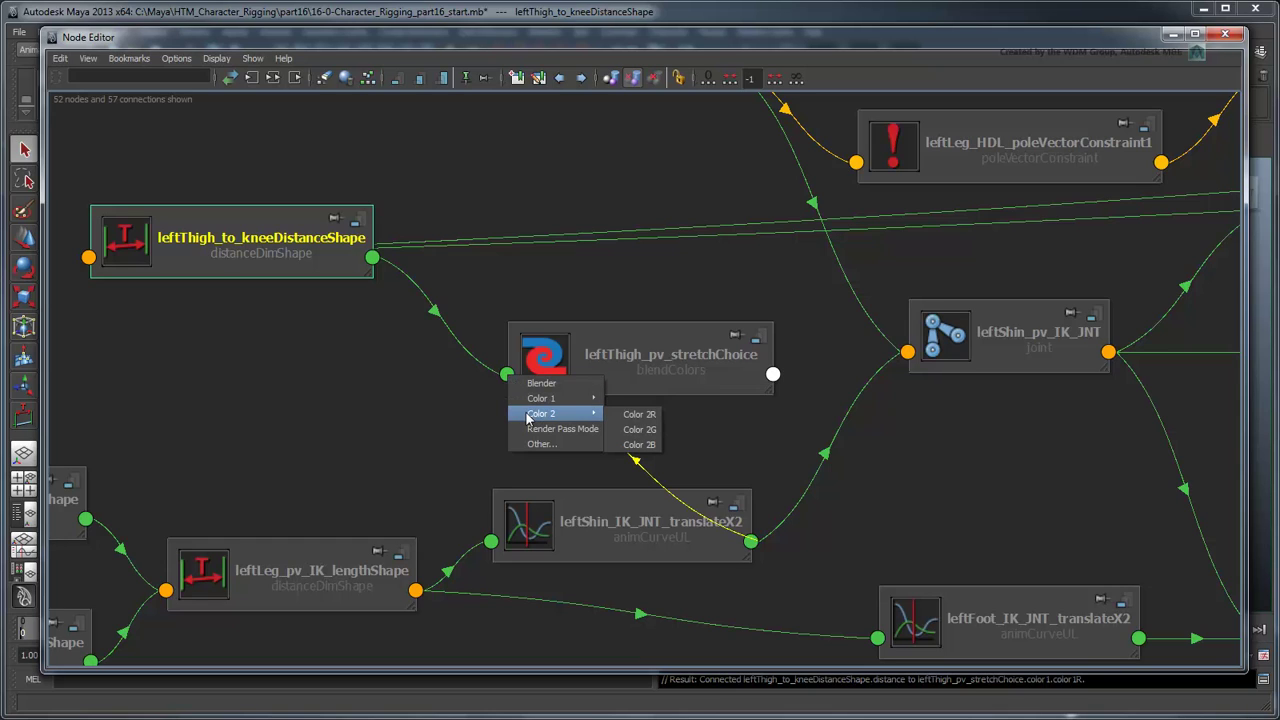
pyautogui.click(636, 414)
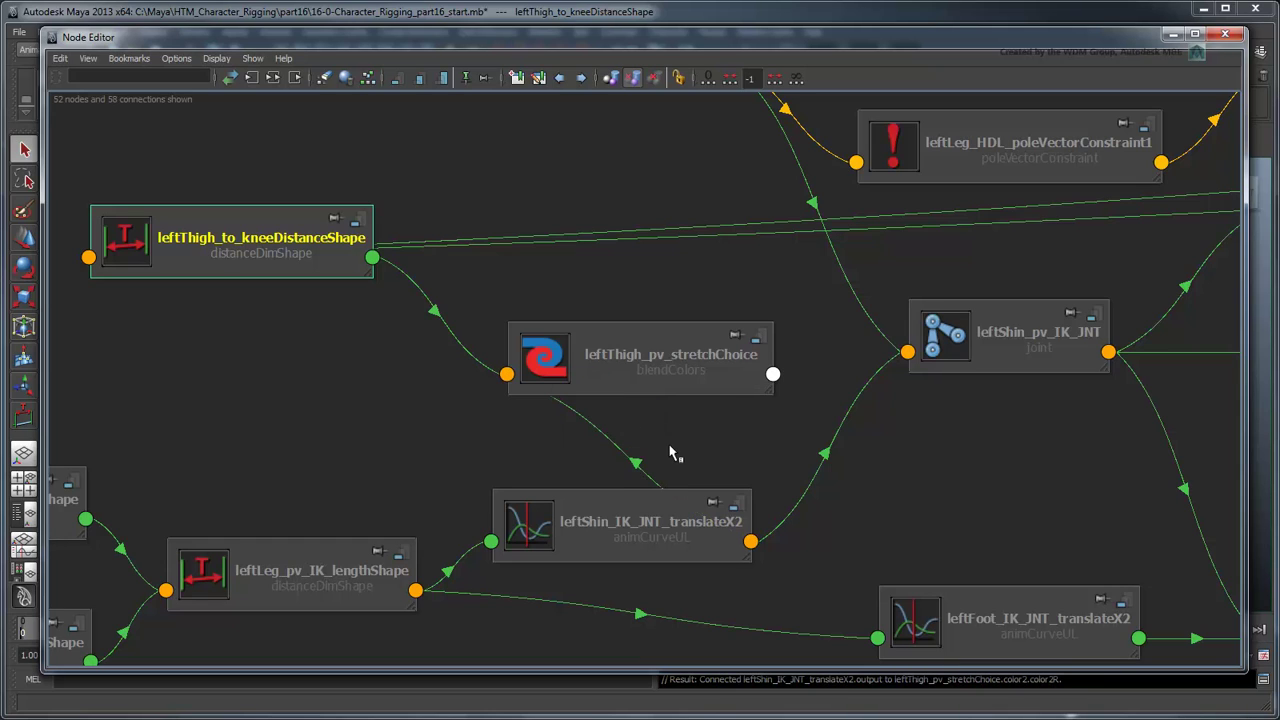
# - Delete the translateX2 connection into leftShin_pv_IK_JNT
pyautogui.click(835, 467)
pyautogui.click(835, 467)
pyautogui.press('Delete')
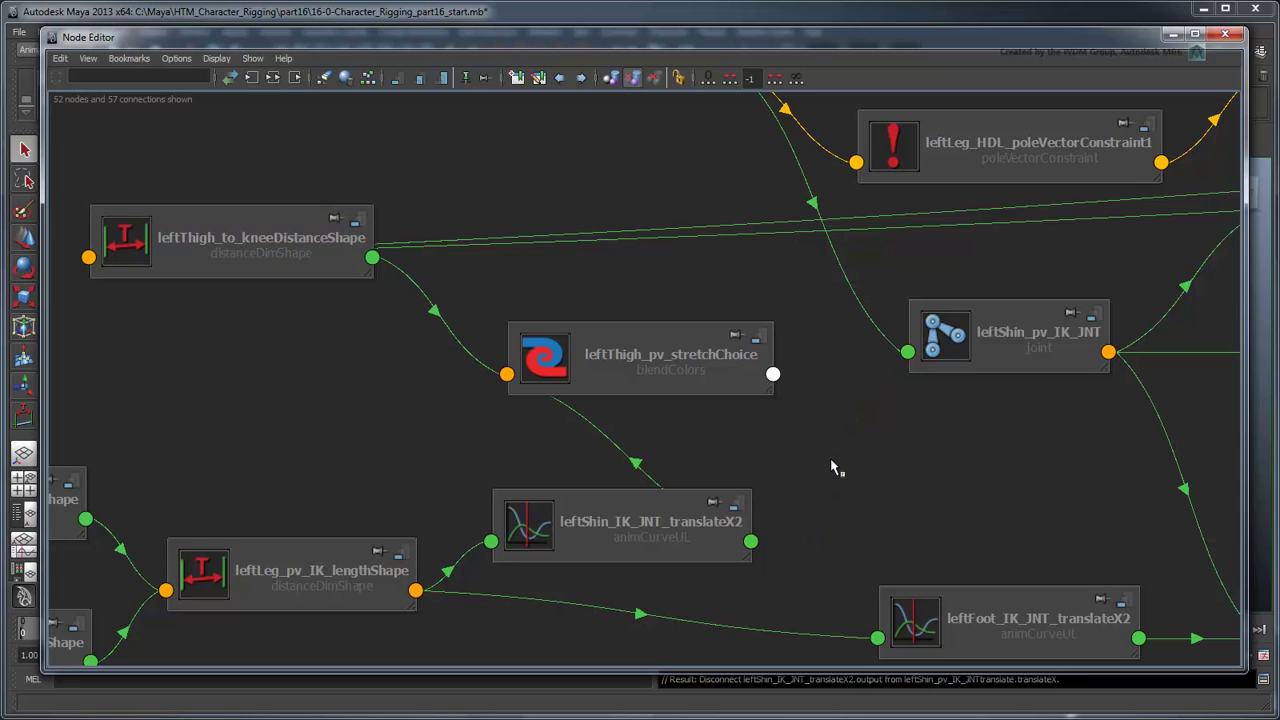
# - Connect leftThigh_pv_stretchChoice Output R to leftShin_pv_IK_JNT translate X
pyautogui.click(773, 375)
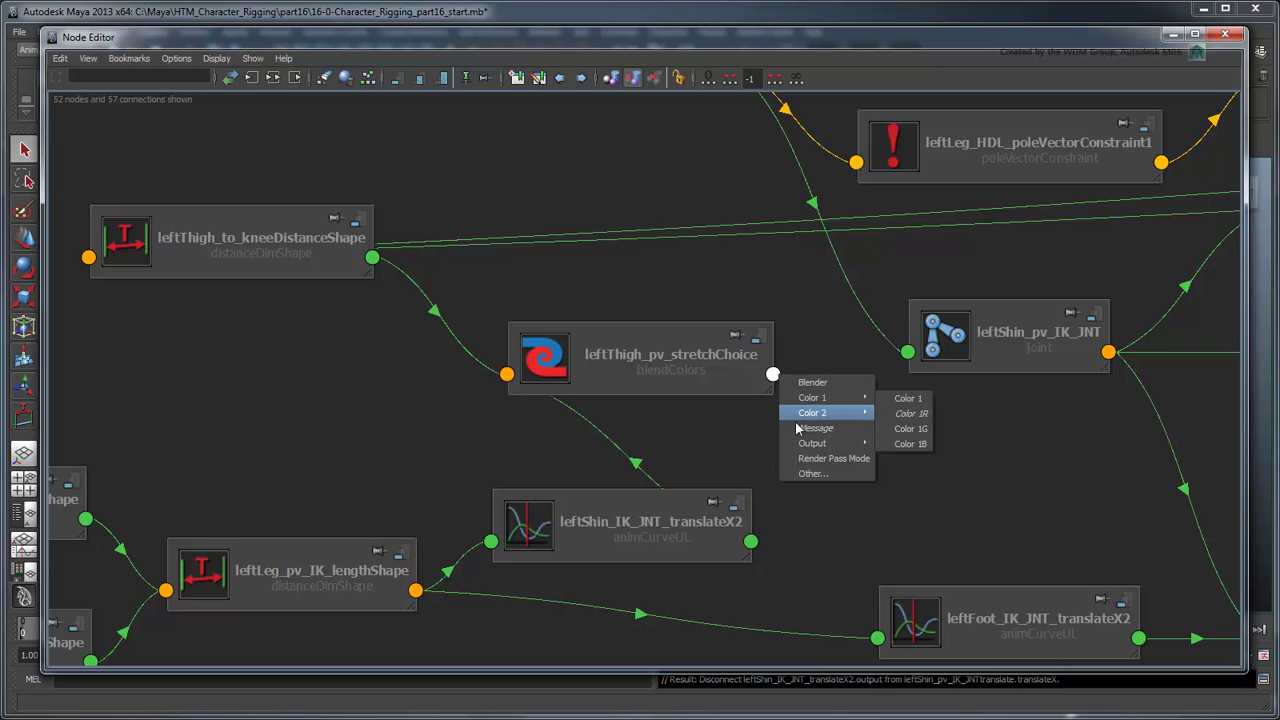
pyautogui.moveTo(810, 443)
pyautogui.click(900, 444)
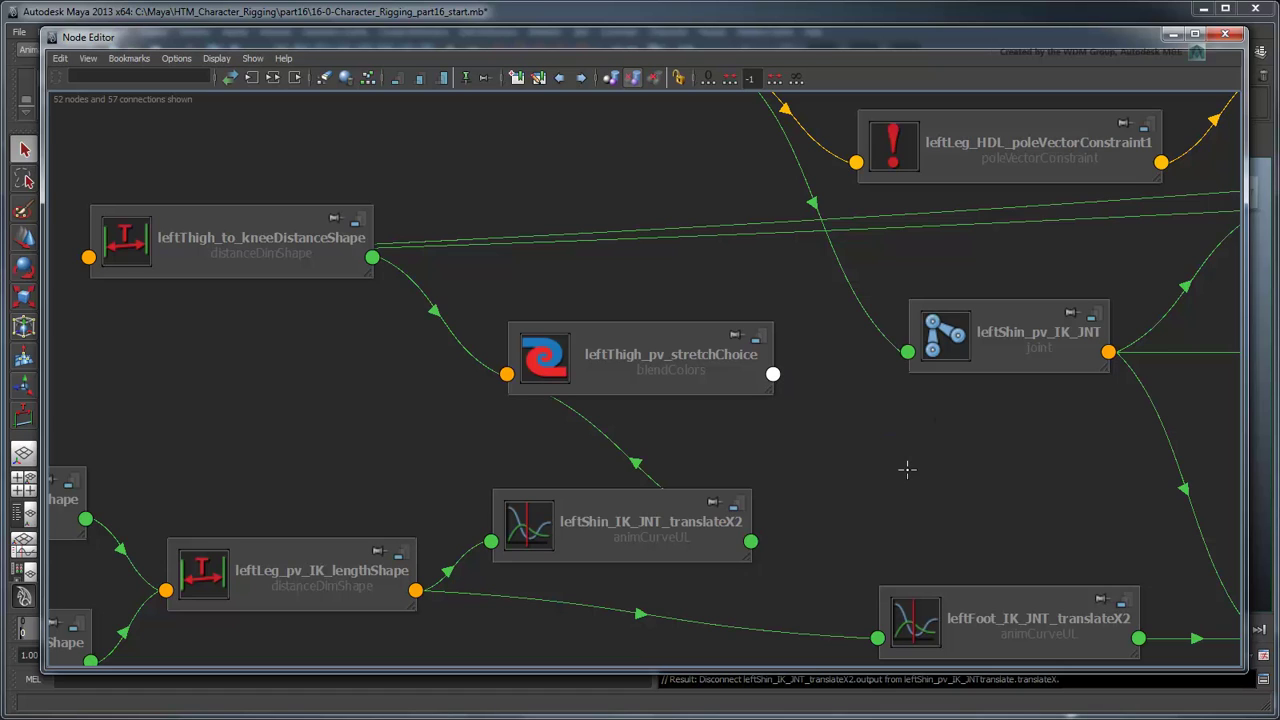
pyautogui.click(910, 355)
pyautogui.click(924, 365)
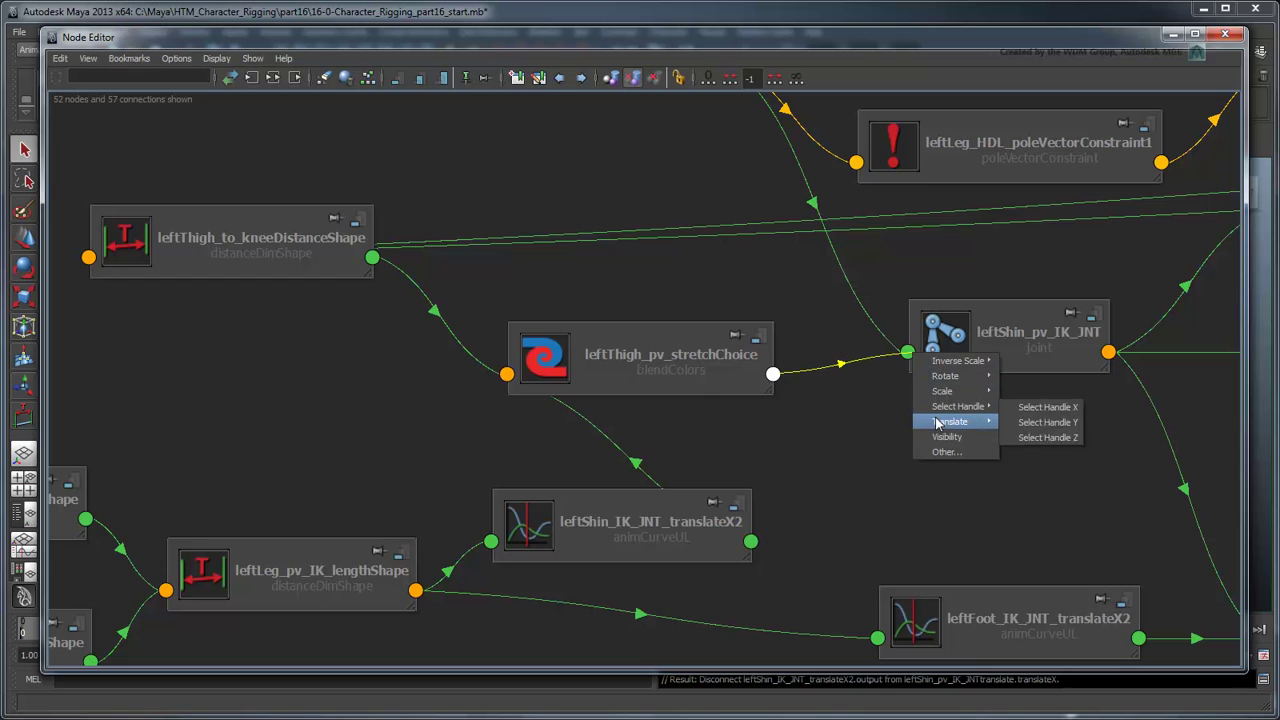
pyautogui.moveTo(965, 421)
pyautogui.click(1036, 422)
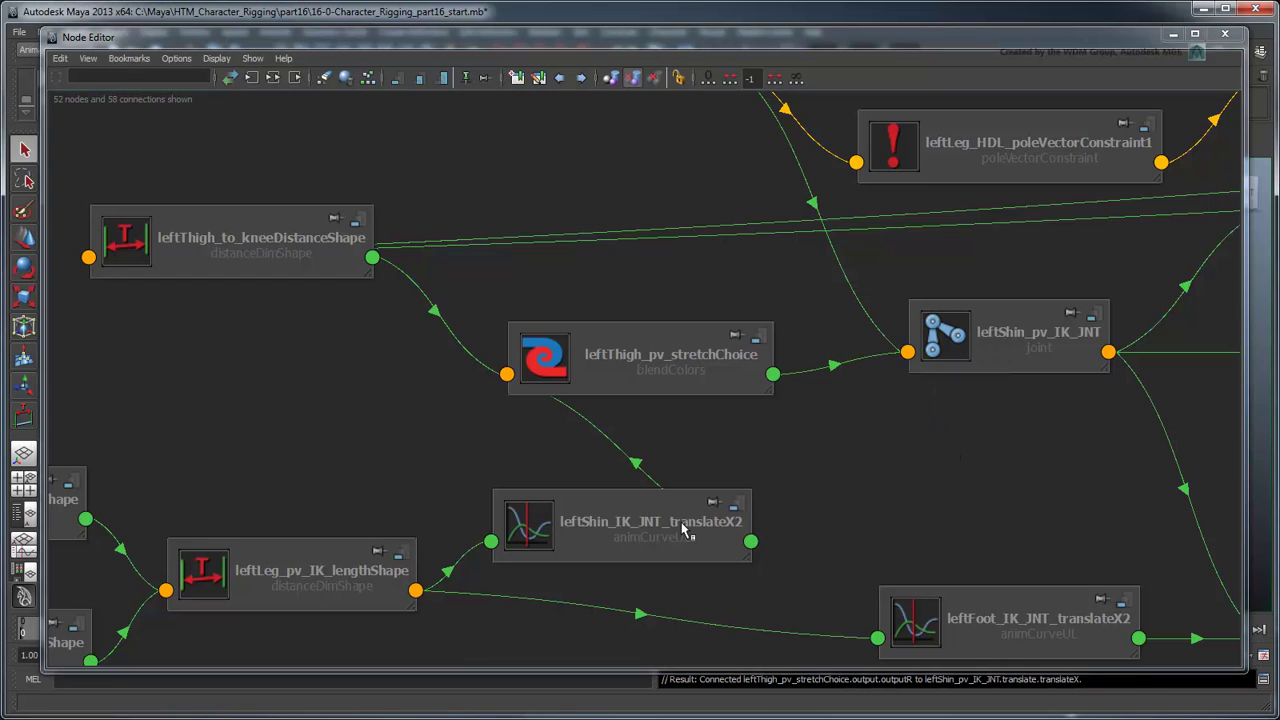
# - Rearrange the translateX2 curve nodes to make room near the foot joint
pyautogui.moveTo(684, 530); pyautogui.dragTo(311, 417)
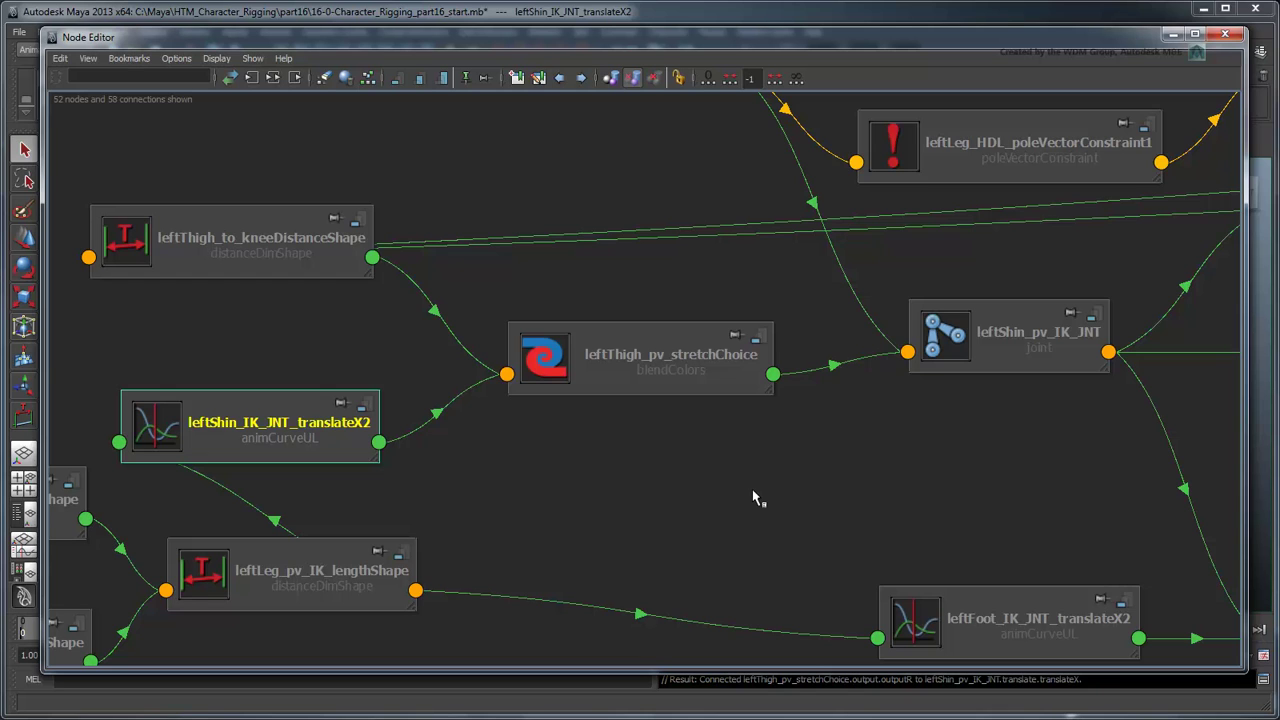
pyautogui.keyDown('alt'); pyautogui.moveTo(1098, 556); pyautogui.dragTo(523, 386, button='middle'); pyautogui.keyUp('alt')
pyautogui.moveTo(437, 448); pyautogui.dragTo(212, 594)
pyautogui.keyDown('alt'); pyautogui.moveTo(452, 502); pyautogui.dragTo(566, 405, button='middle'); pyautogui.keyUp('alt')
# - Create a blendColors node named leftShin_pv_stretchChoice
pyautogui.press('Tab')
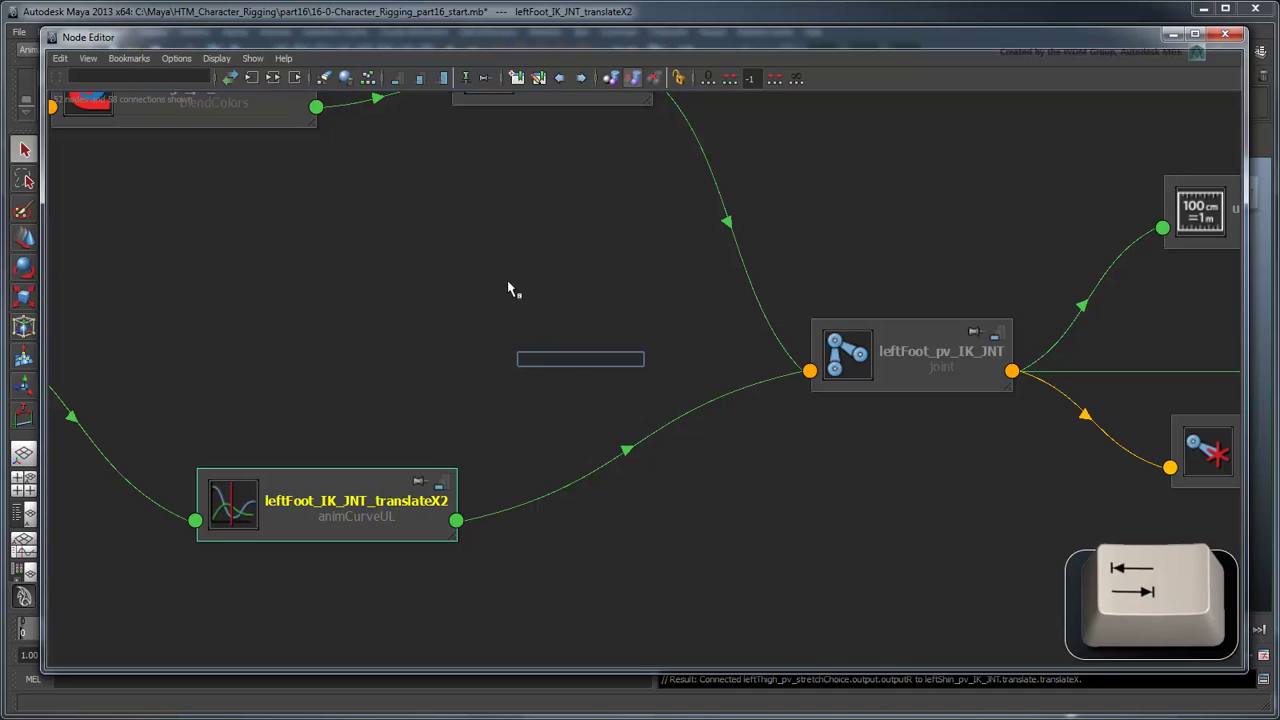
pyautogui.write('blendColors')
pyautogui.press('Return')
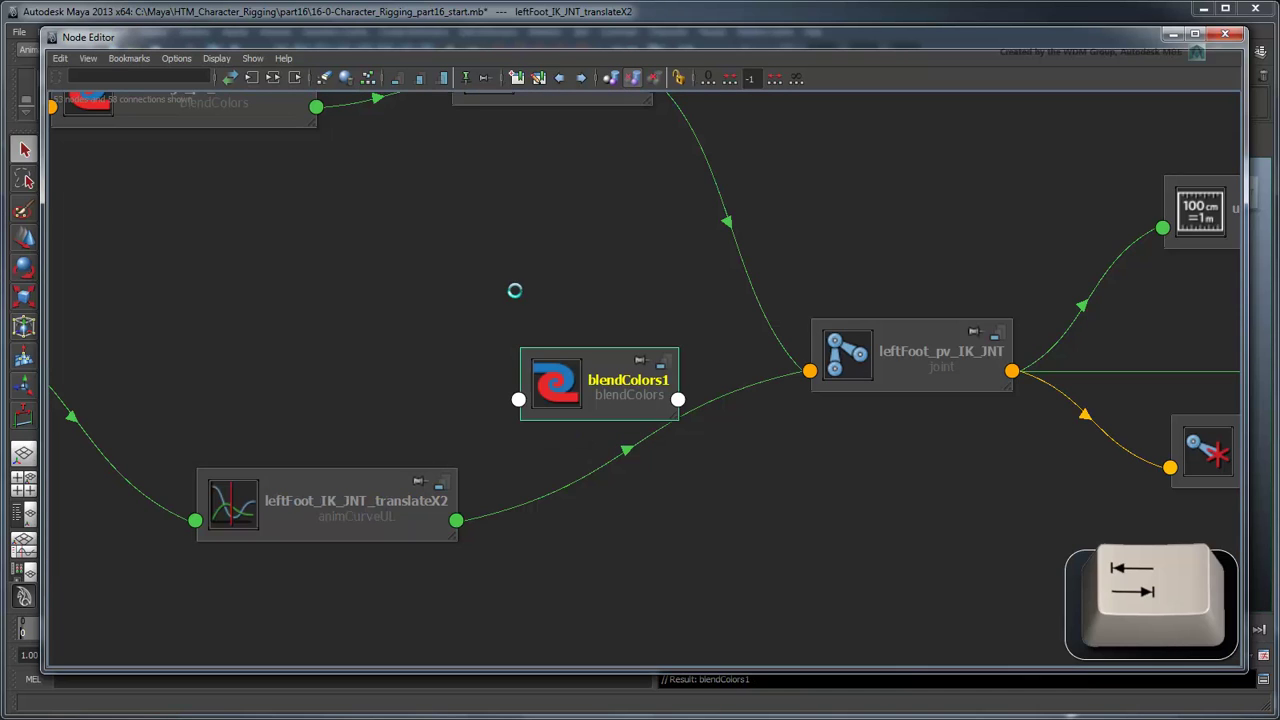
pyautogui.doubleClick(603, 379)
pyautogui.write('le')
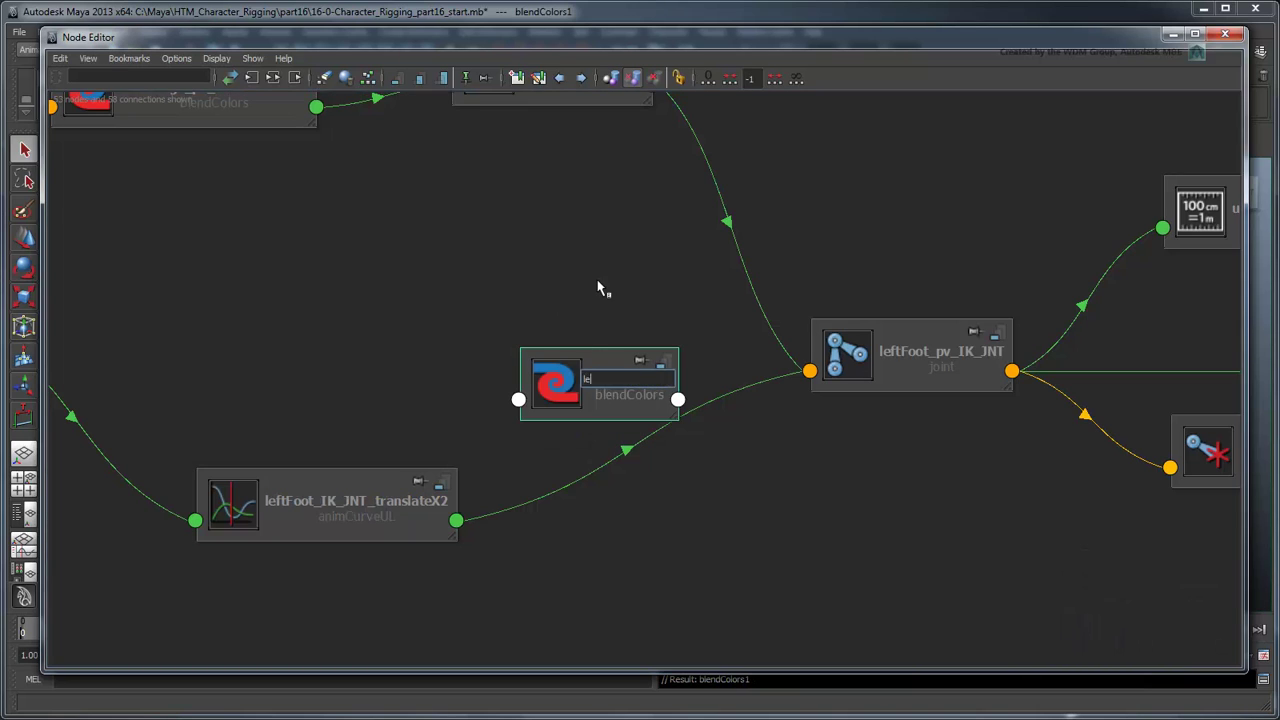
pyautogui.write('ftShin_pv_stretchChoice')
pyautogui.press('Return')
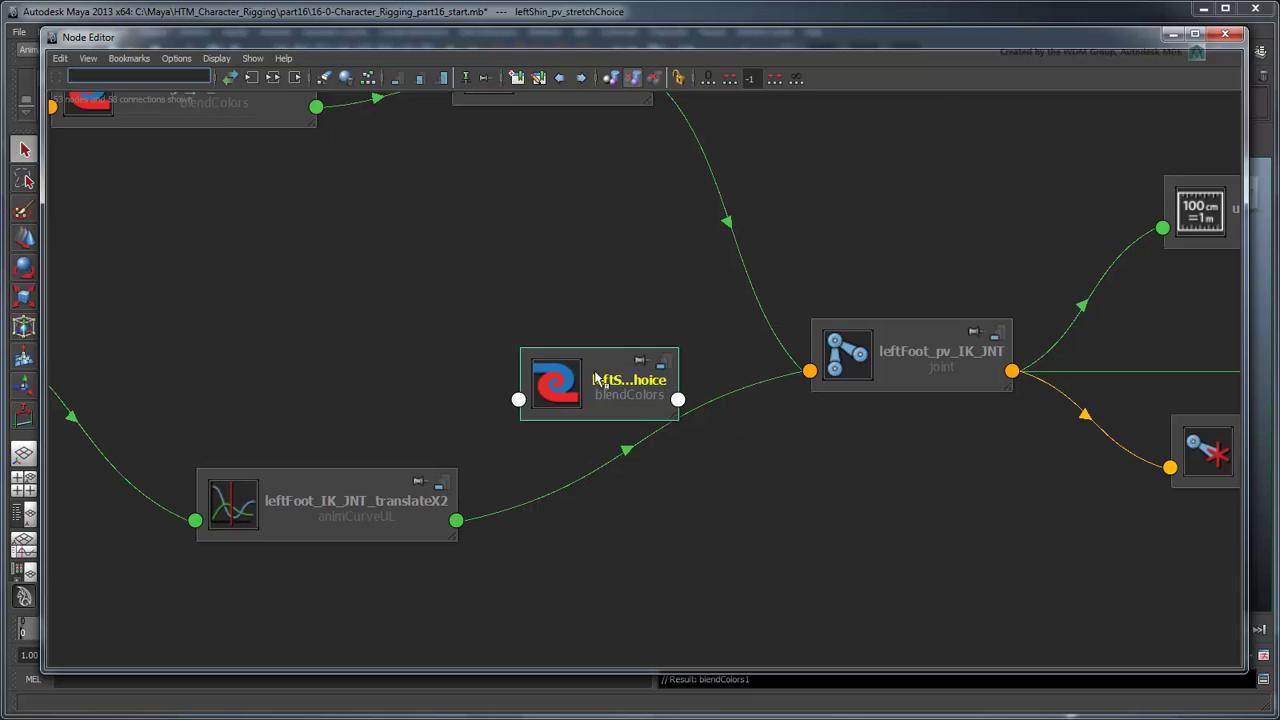
pyautogui.moveTo(724, 420); pyautogui.dragTo(721, 420)
# - Arrange leftKnee_to_footDistanceShape to the left of leftShin_pv_stretchChoice in the graph
pyautogui.press('a')
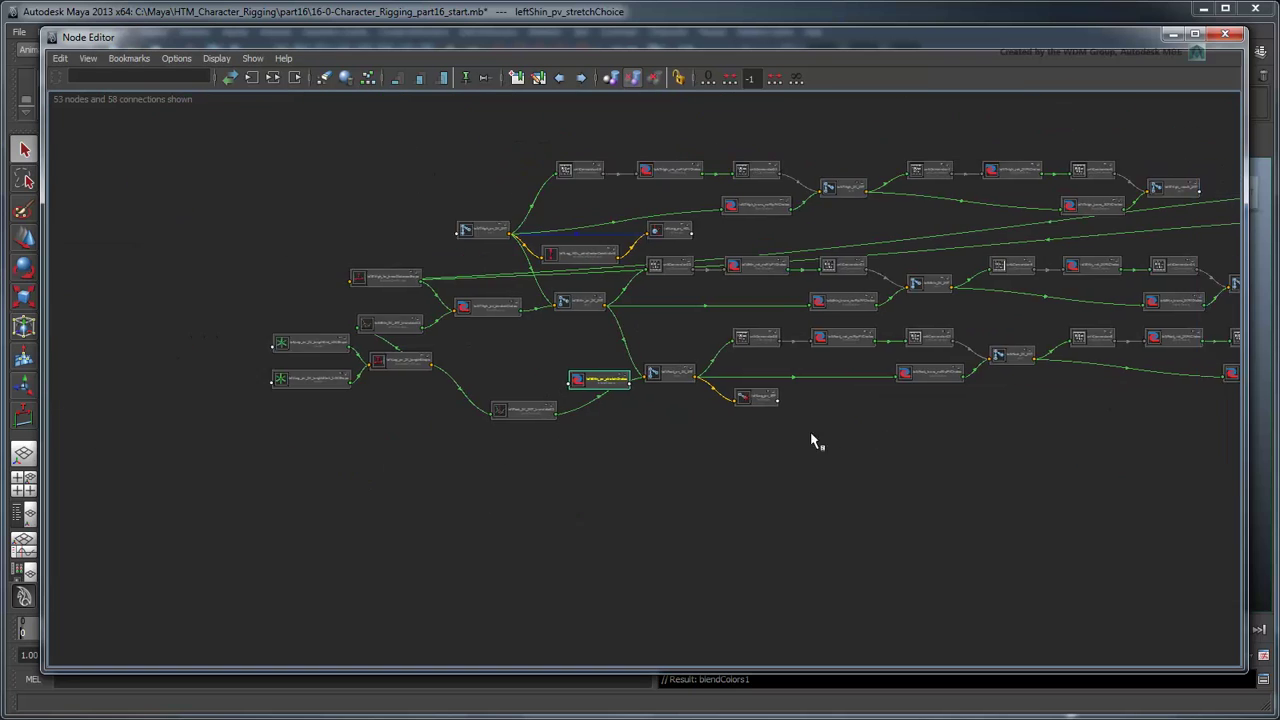
pyautogui.keyDown('alt'); pyautogui.moveTo(1183, 406); pyautogui.dragTo(843, 471, button='middle'); pyautogui.keyUp('alt')
pyautogui.scroll(5, 843, 471)
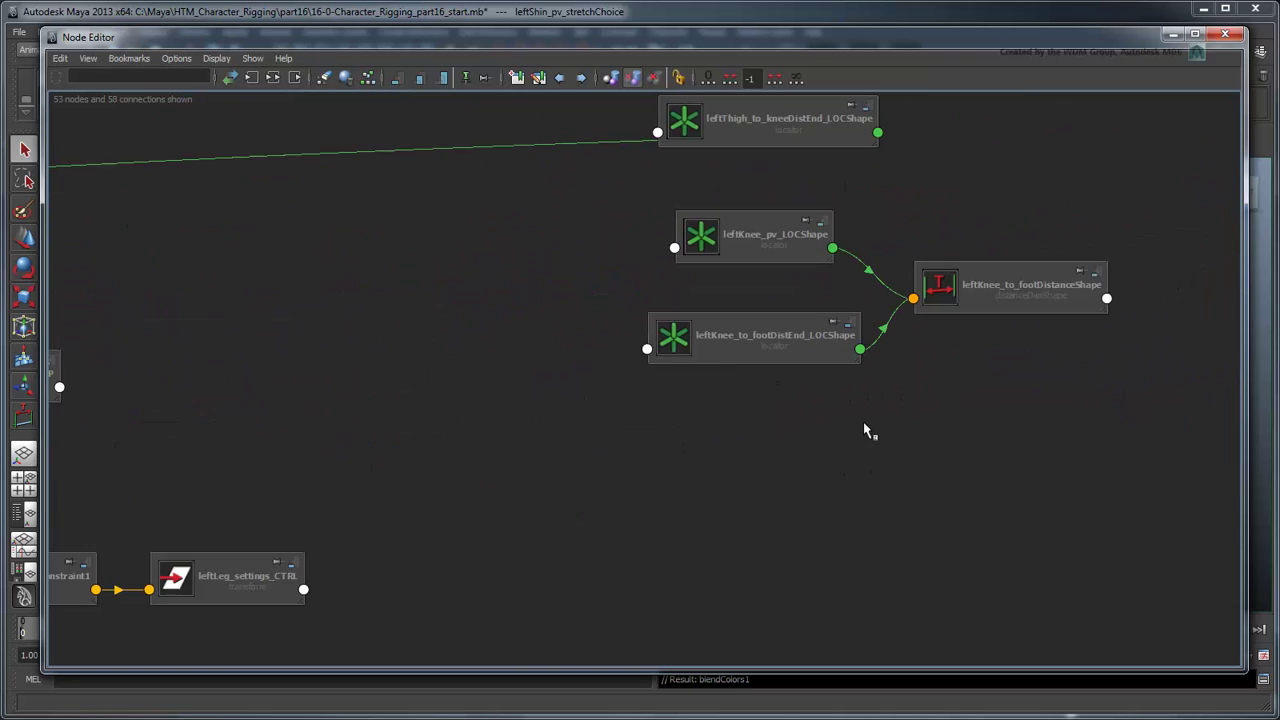
pyautogui.click(1054, 277)
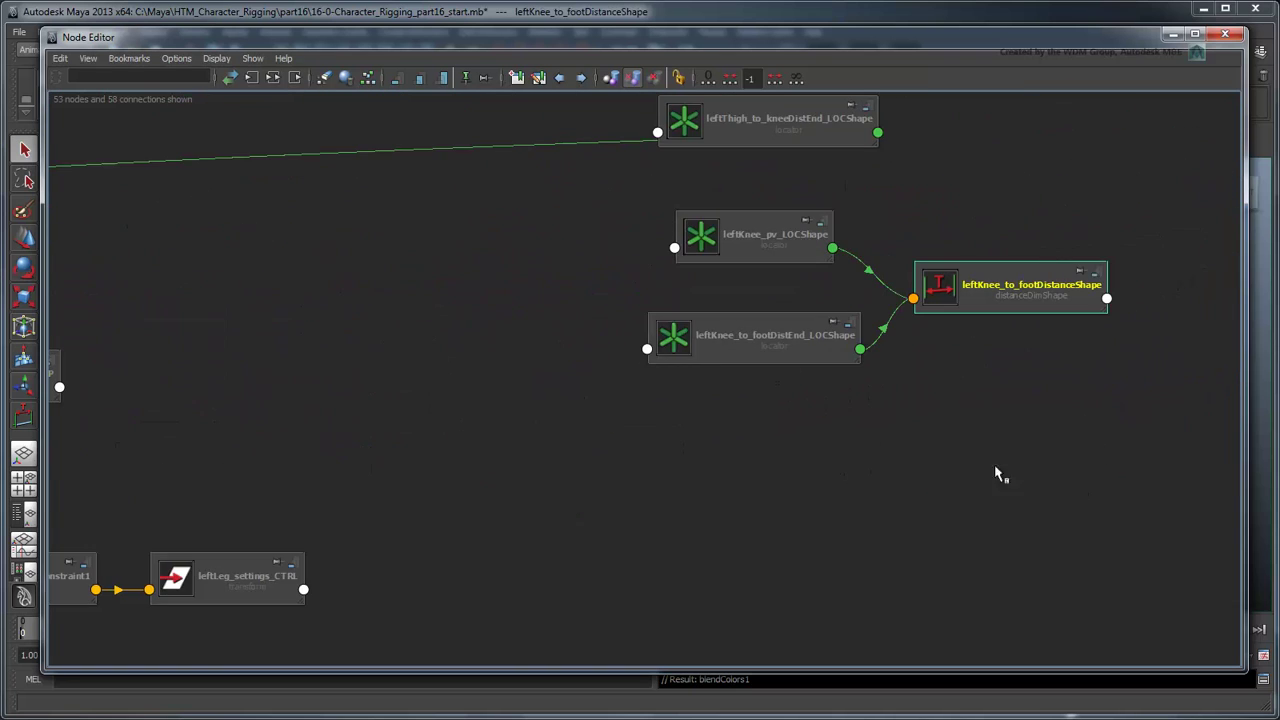
pyautogui.scroll(-5, 958, 460)
pyautogui.keyDown('alt'); pyautogui.moveTo(958, 460); pyautogui.dragTo(1098, 350, button='middle'); pyautogui.keyUp('alt')
pyautogui.moveTo(1098, 350); pyautogui.dragTo(75, 555)
pyautogui.keyDown('alt'); pyautogui.moveTo(177, 566); pyautogui.dragTo(912, 472, button='middle'); pyautogui.keyUp('alt')
pyautogui.scroll(5, 728, 477)
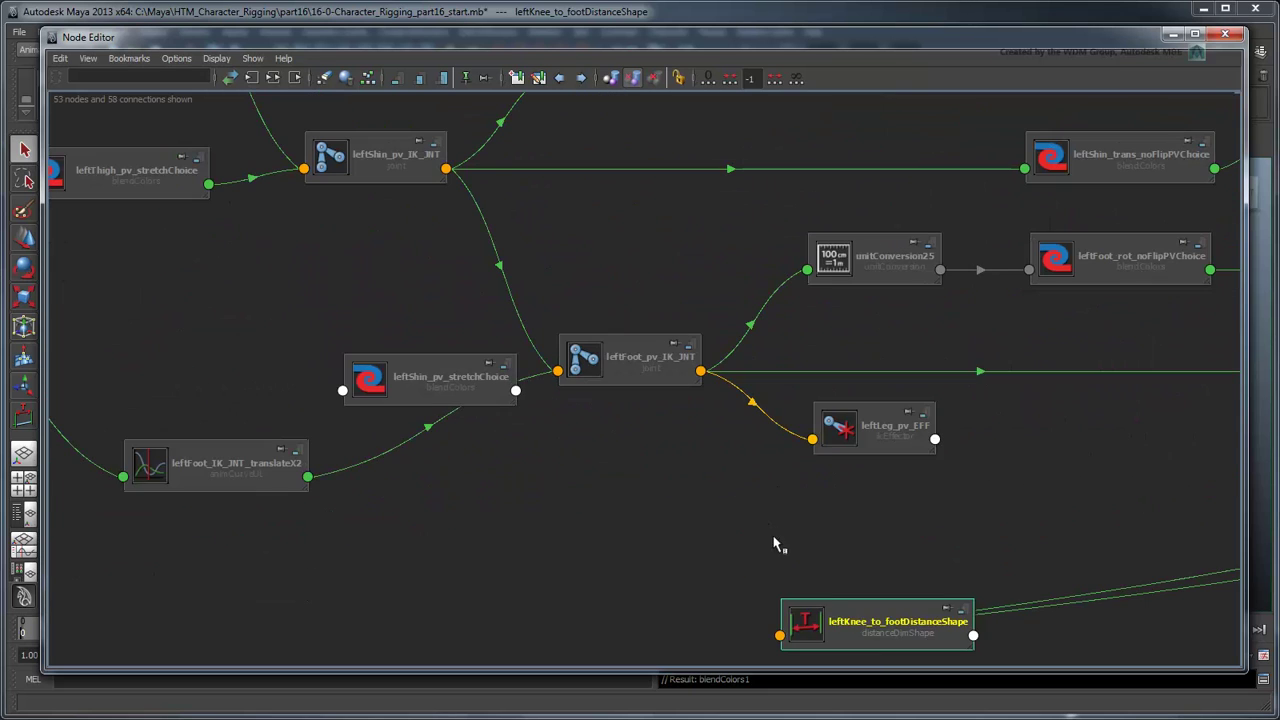
pyautogui.moveTo(875, 630); pyautogui.dragTo(208, 320)
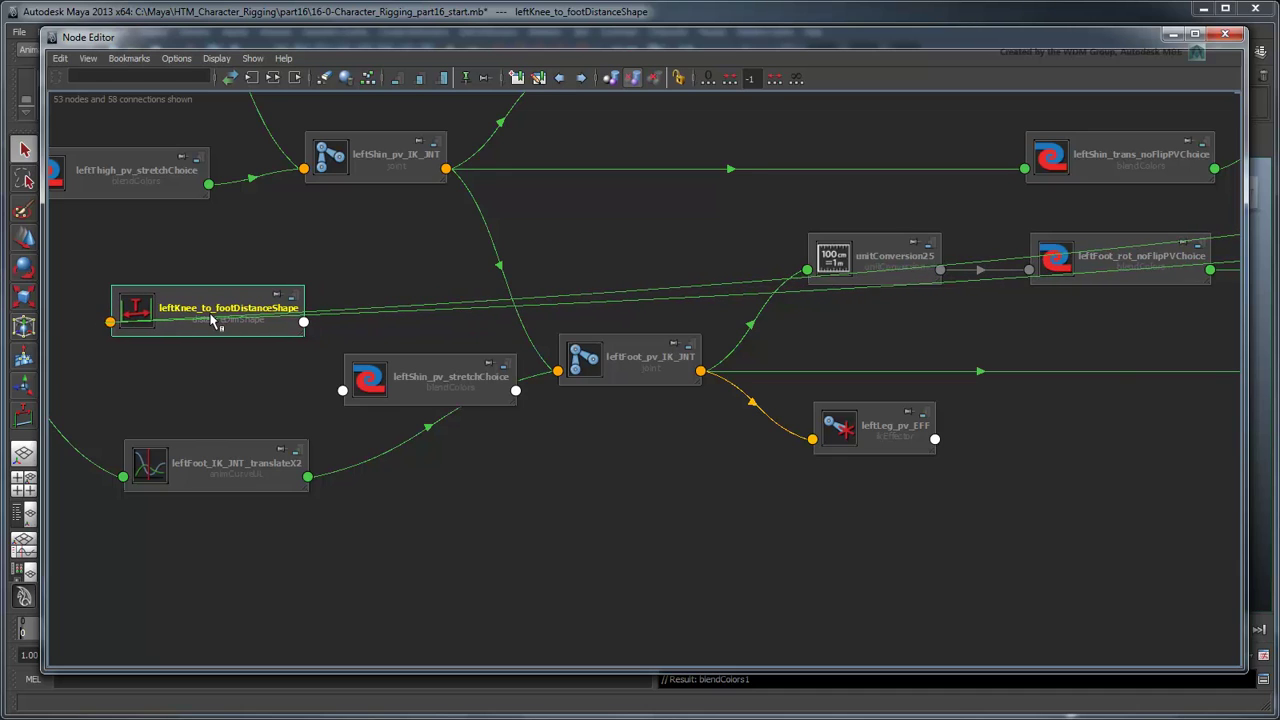
pyautogui.scroll(2, 334, 477)
pyautogui.keyDown('alt'); pyautogui.moveTo(420, 477); pyautogui.dragTo(657, 458, button='middle'); pyautogui.keyUp('alt')
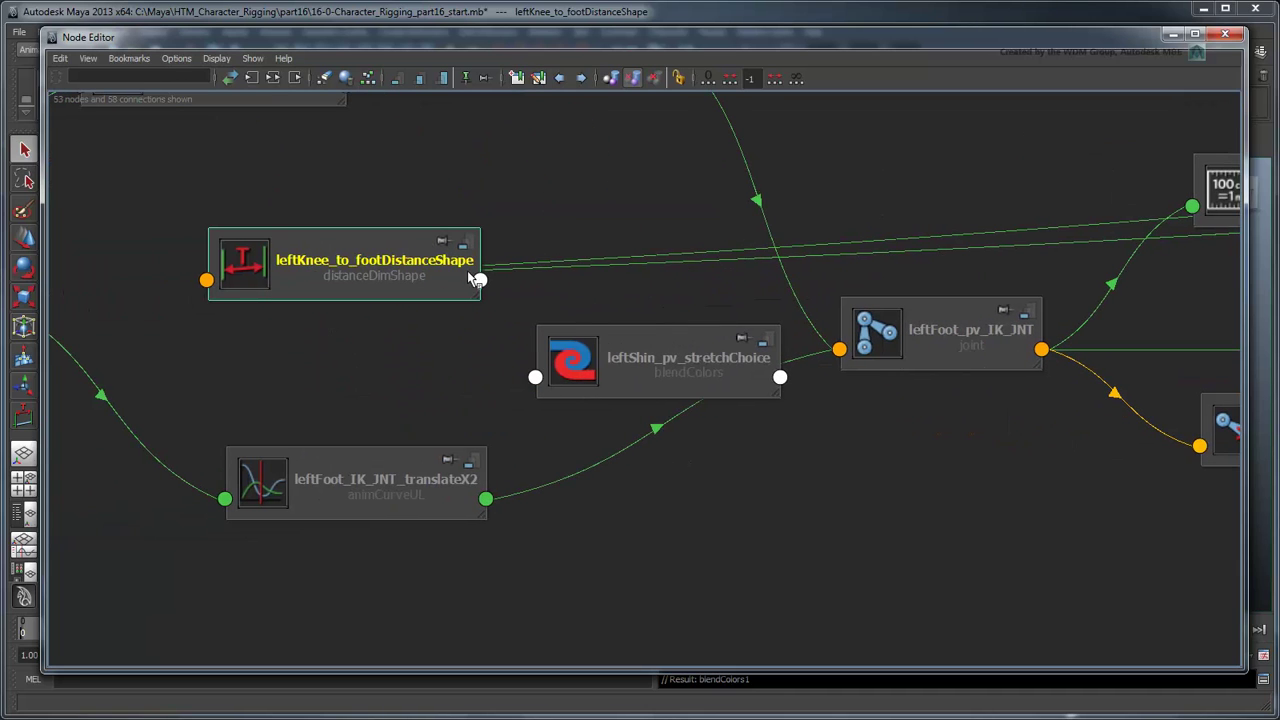
# - Connect knee-to-foot distance to Color 1R and leftFoot_IK_JNT_translateX2 to Color 2R
pyautogui.moveTo(480, 280); pyautogui.dragTo(535, 377)
pyautogui.moveTo(600, 404)
pyautogui.click(667, 405)
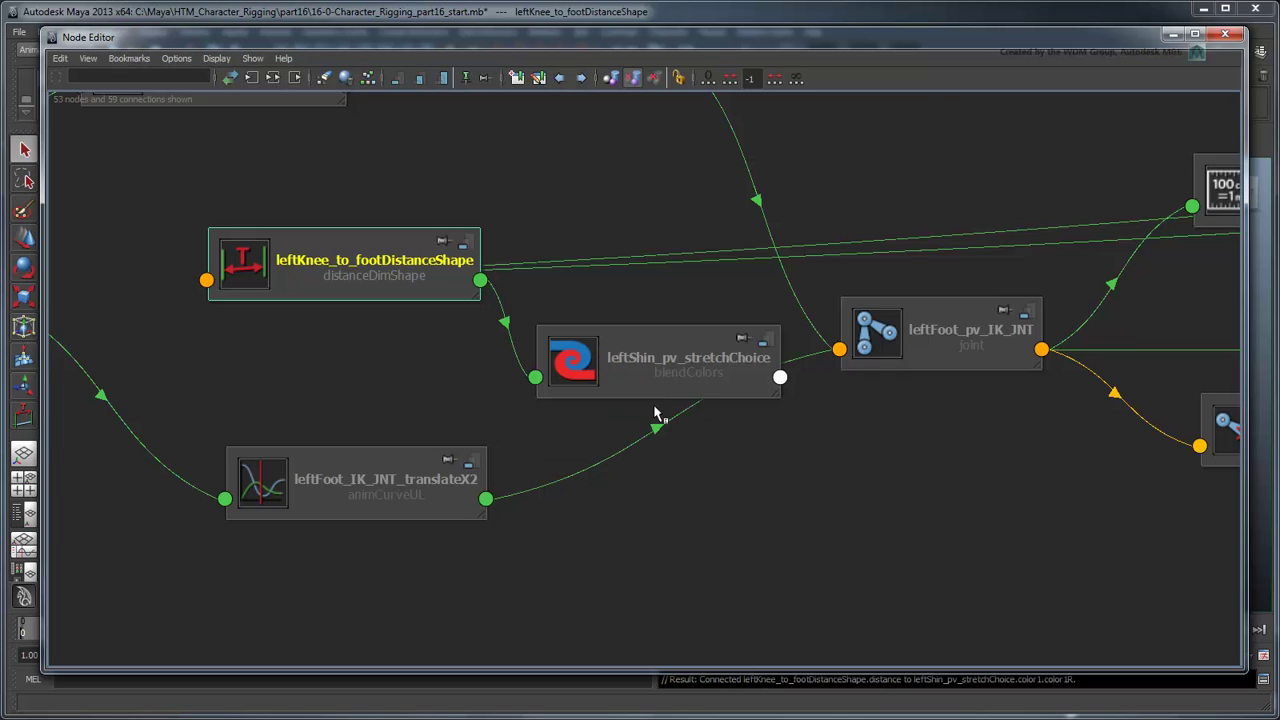
pyautogui.moveTo(487, 499); pyautogui.dragTo(536, 378)
pyautogui.moveTo(558, 424)
pyautogui.click(660, 420)
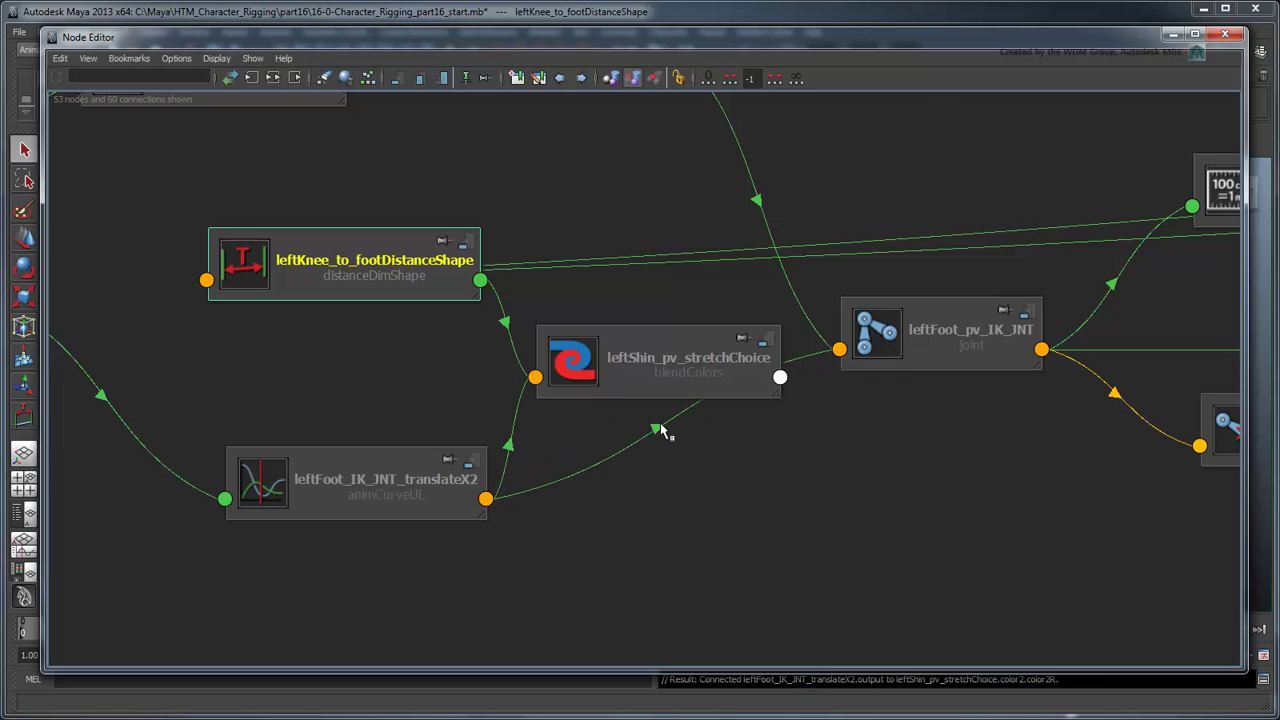
# - Replace the old curve link with Output R driving leftFoot_pv_IK_JNT translate X
pyautogui.click(660, 436)
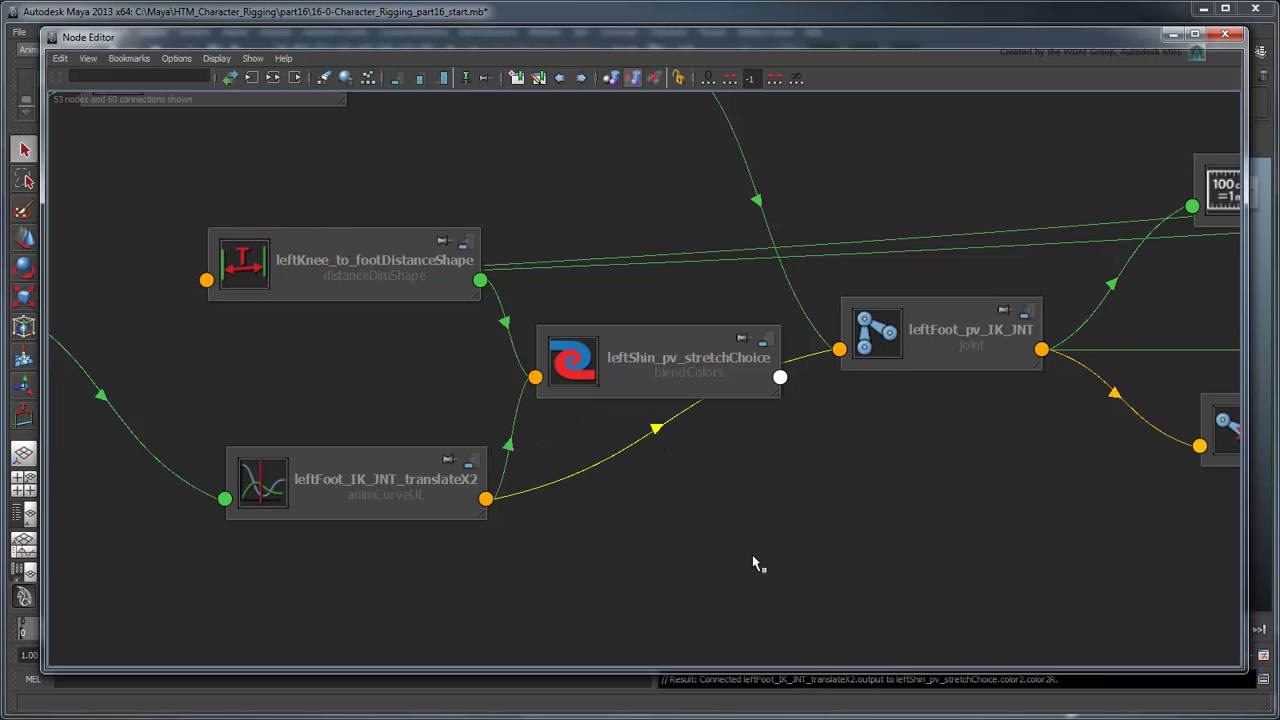
pyautogui.press('Delete')
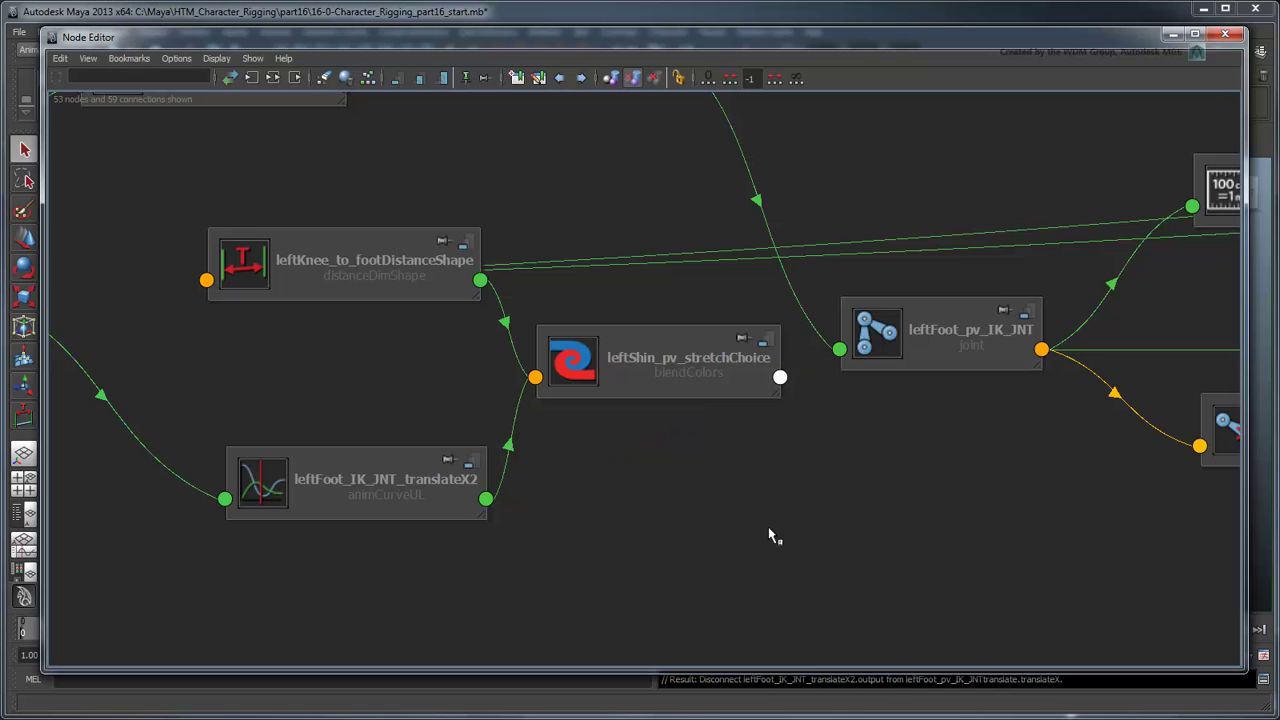
pyautogui.click(781, 379)
pyautogui.moveTo(814, 447)
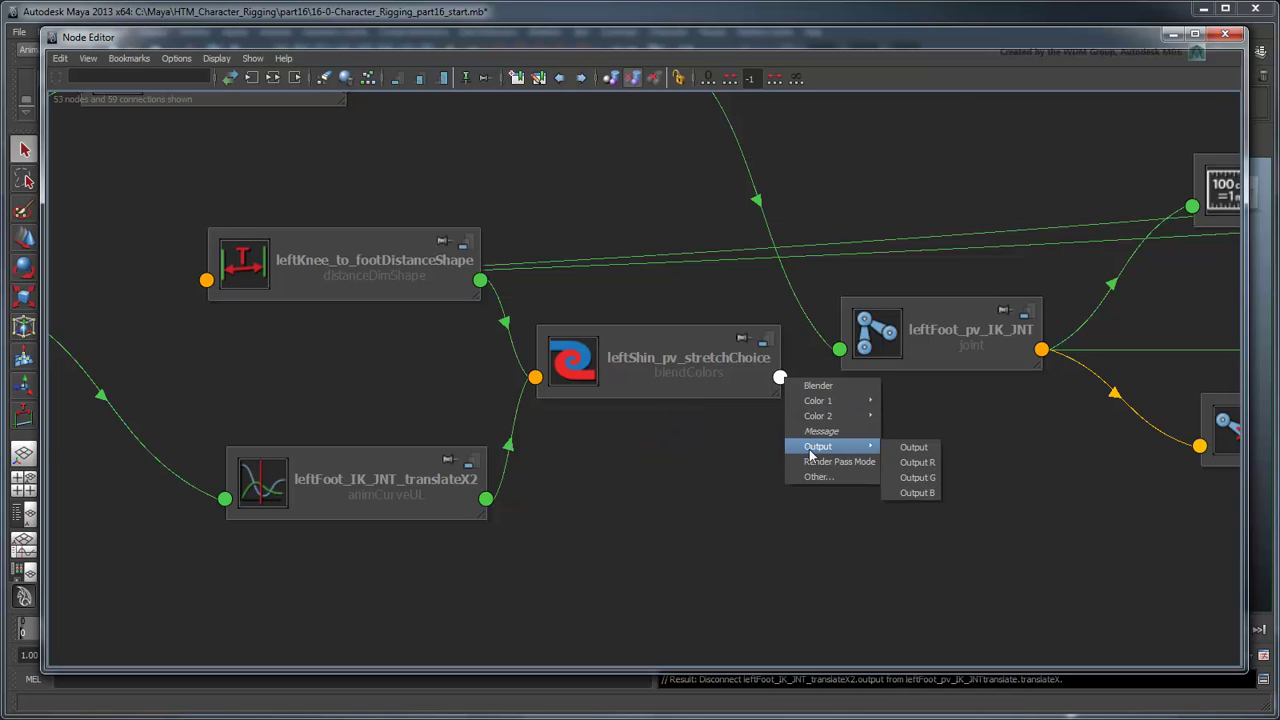
pyautogui.click(912, 462)
pyautogui.click(843, 352)
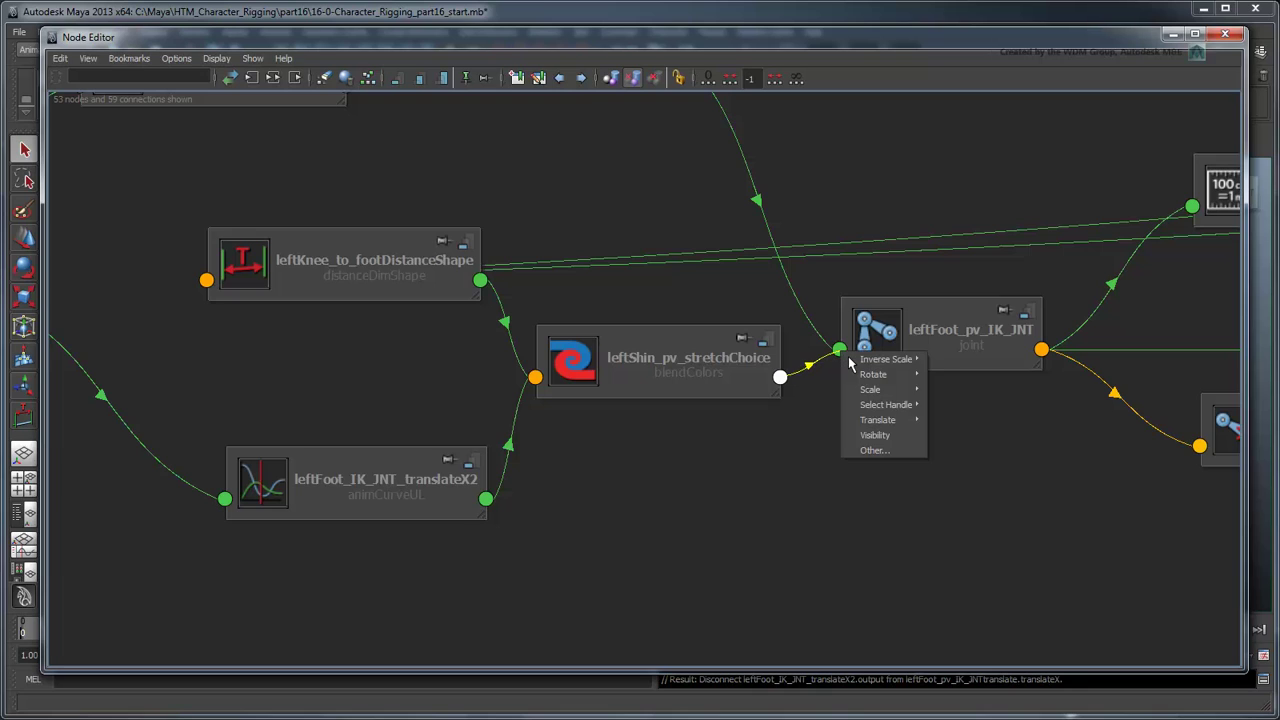
pyautogui.moveTo(865, 425)
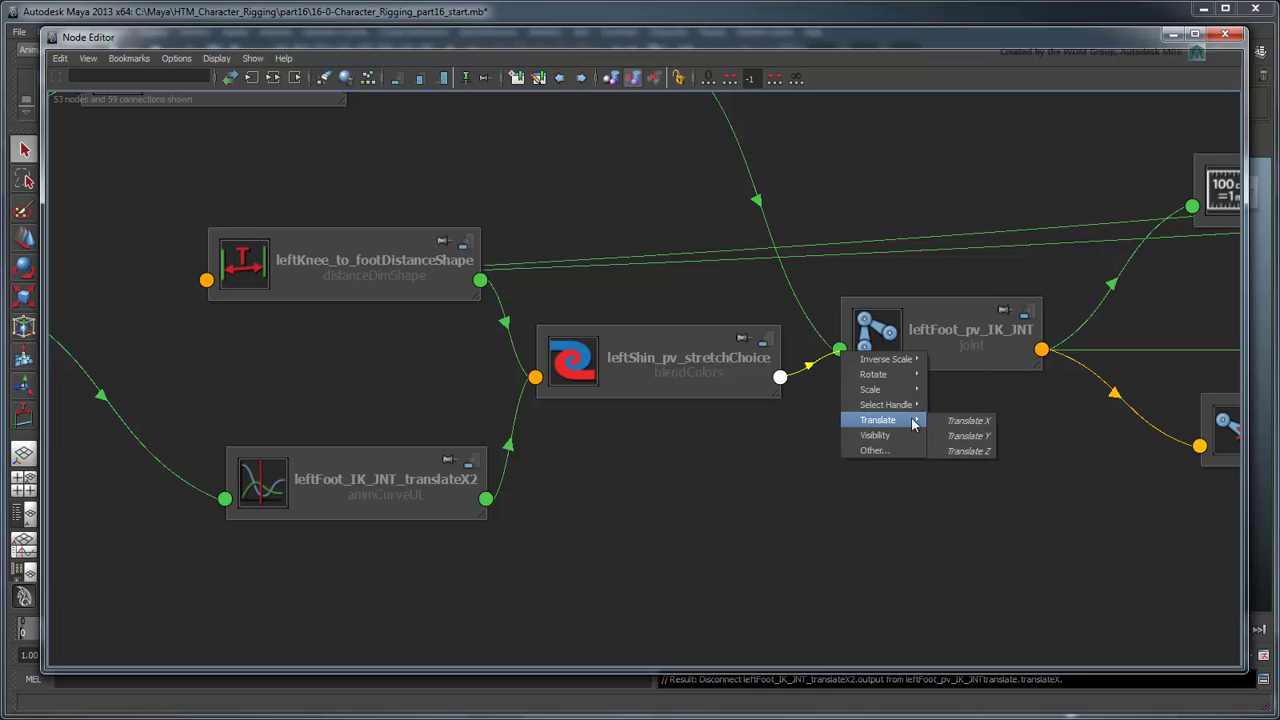
pyautogui.click(966, 421)
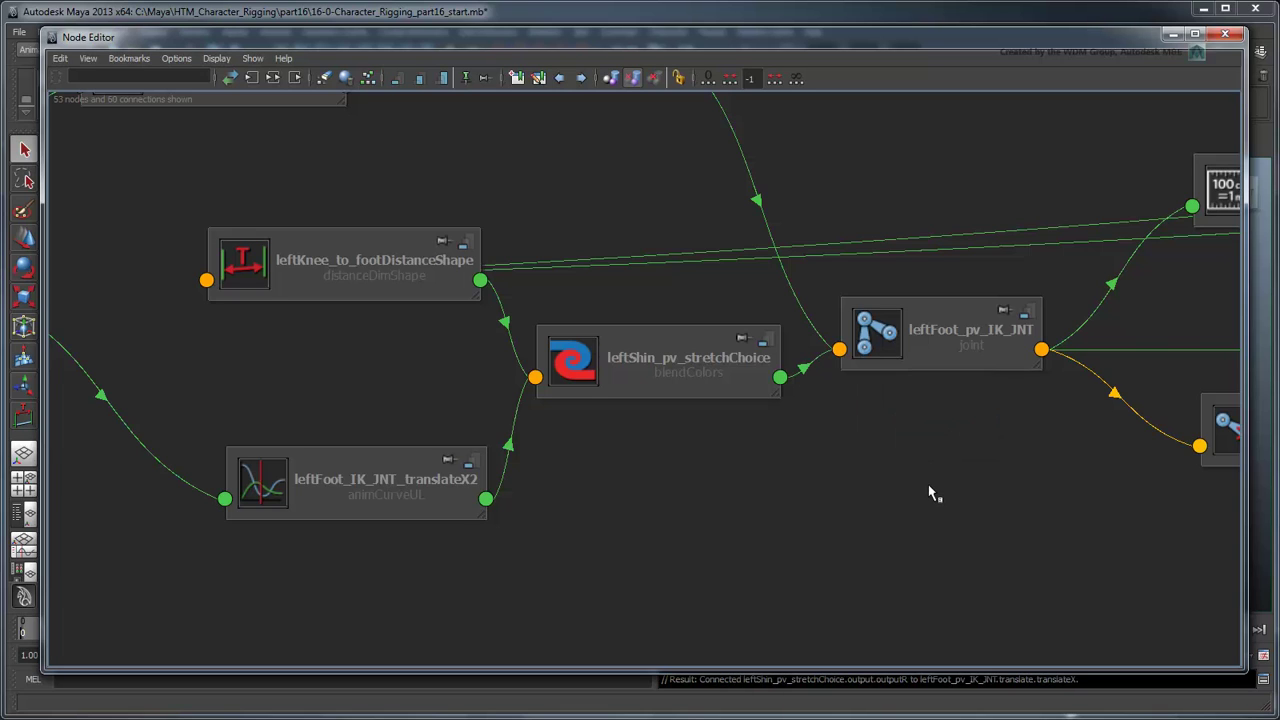
# - Set Blender to 1 on leftShin_pv_stretchChoice and leftThigh_pv_stretchChoice
pyautogui.click(724, 393)
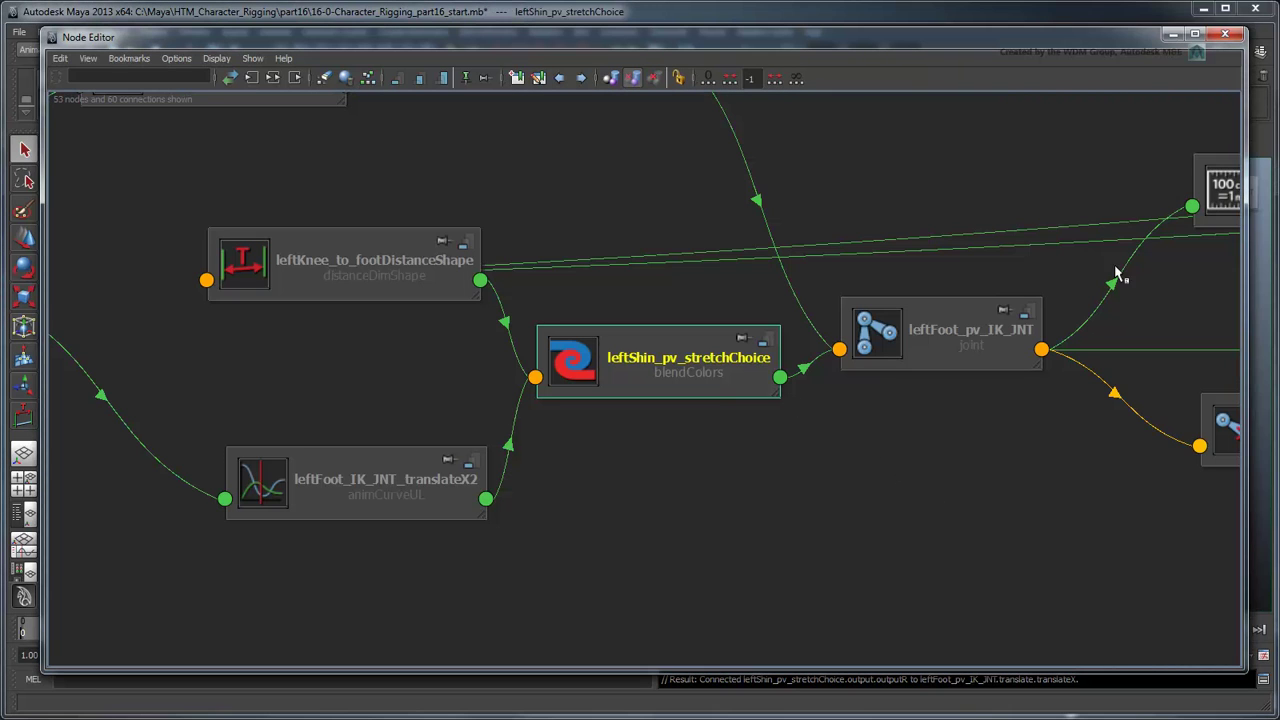
pyautogui.hotkey('ctrl', 'a')
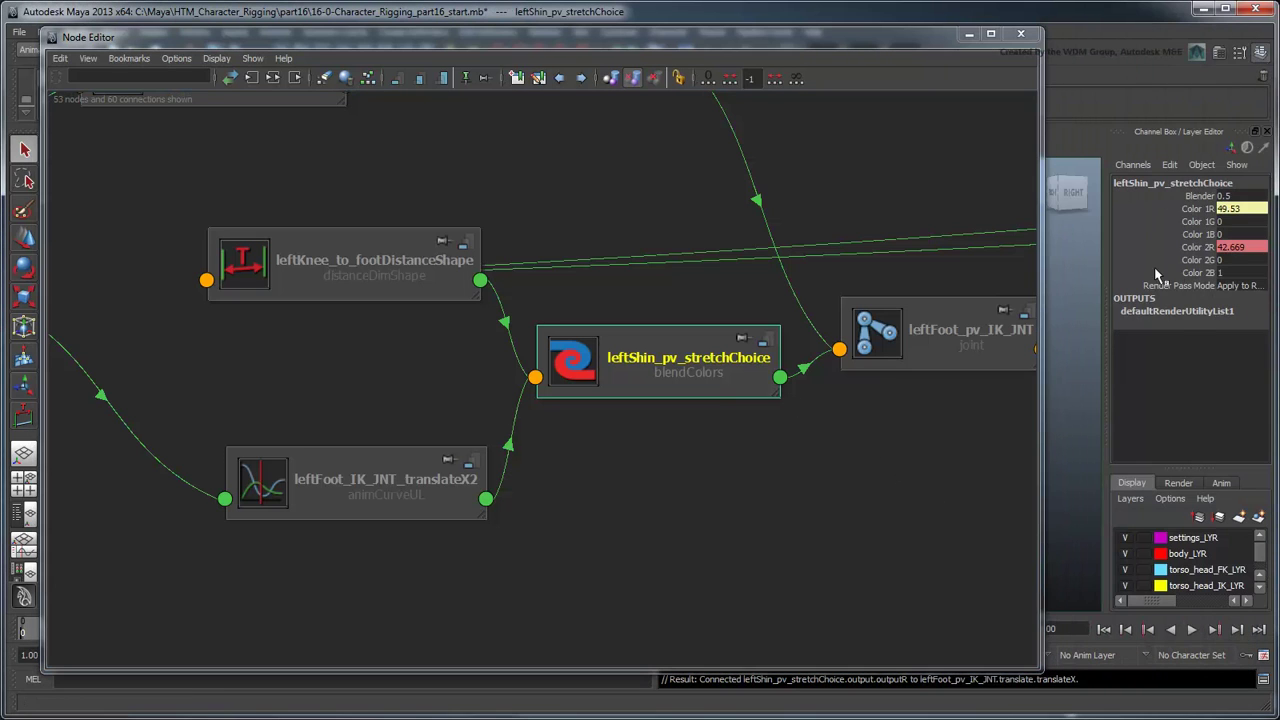
pyautogui.click(1232, 198)
pyautogui.write('1')
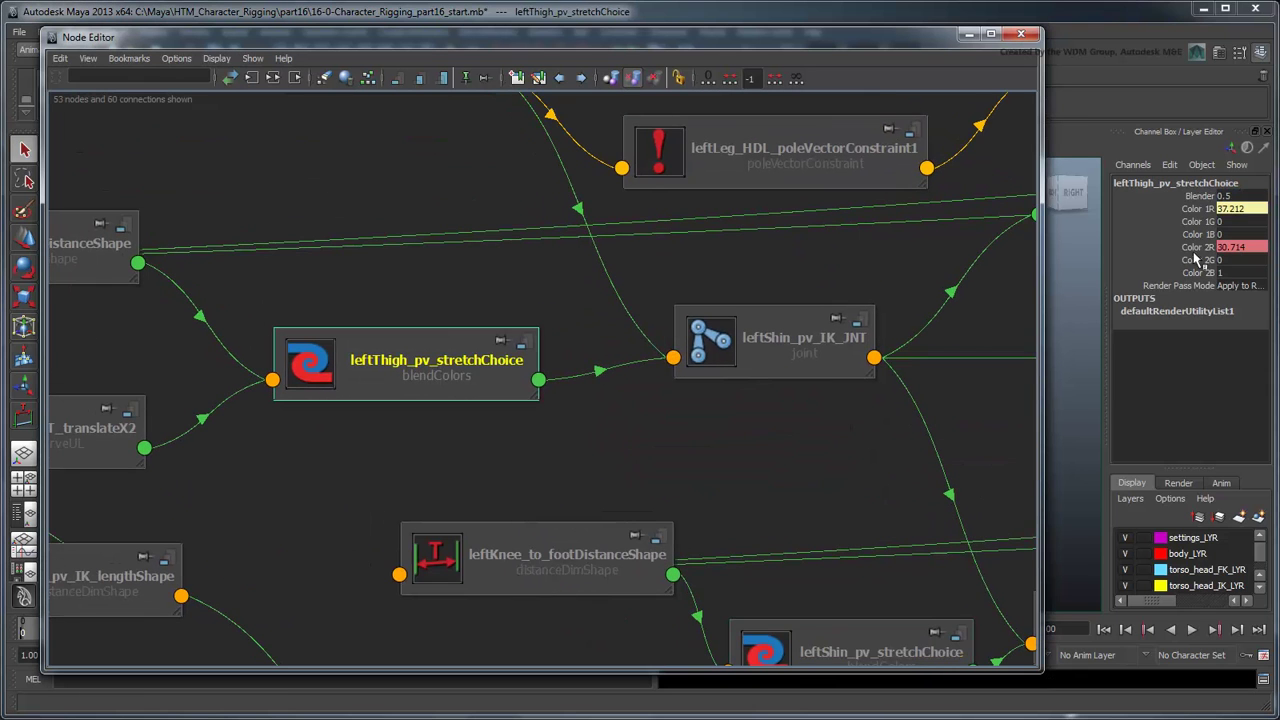
pyautogui.click(1232, 198)
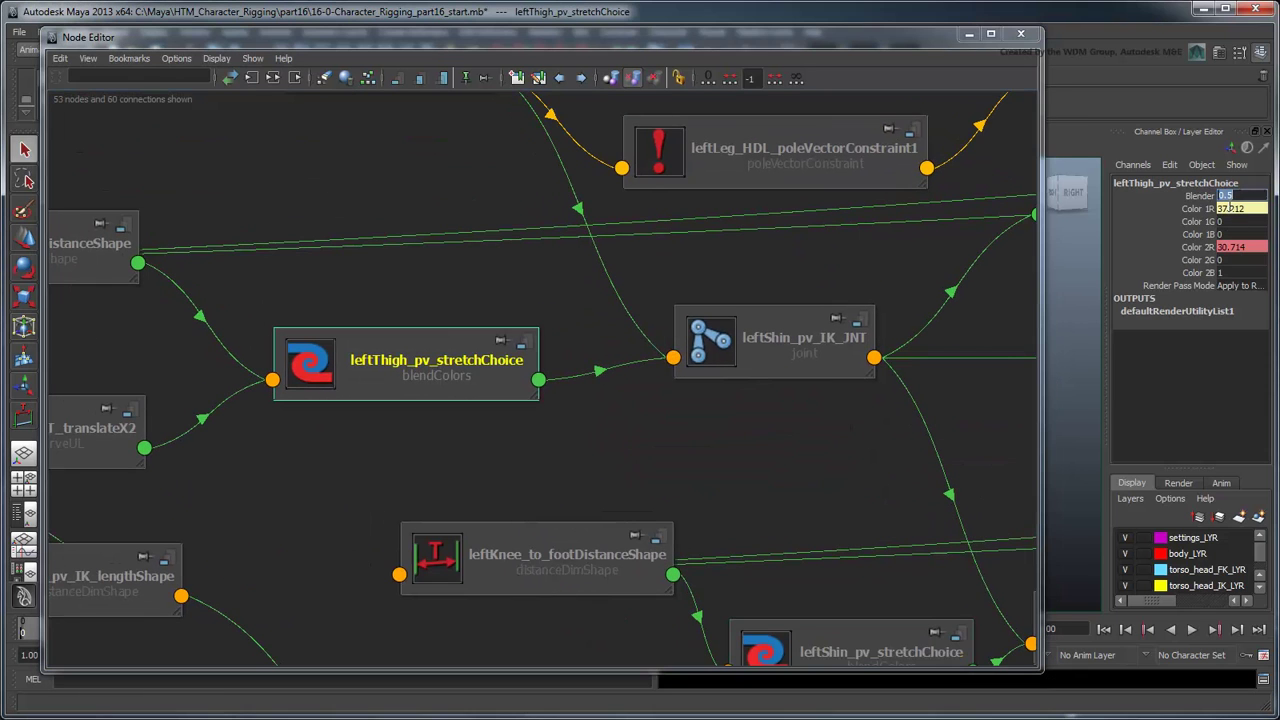
# - Close the Node Editor, test-move leftKnee_CTRL, then undo the move
pyautogui.click(968, 34)
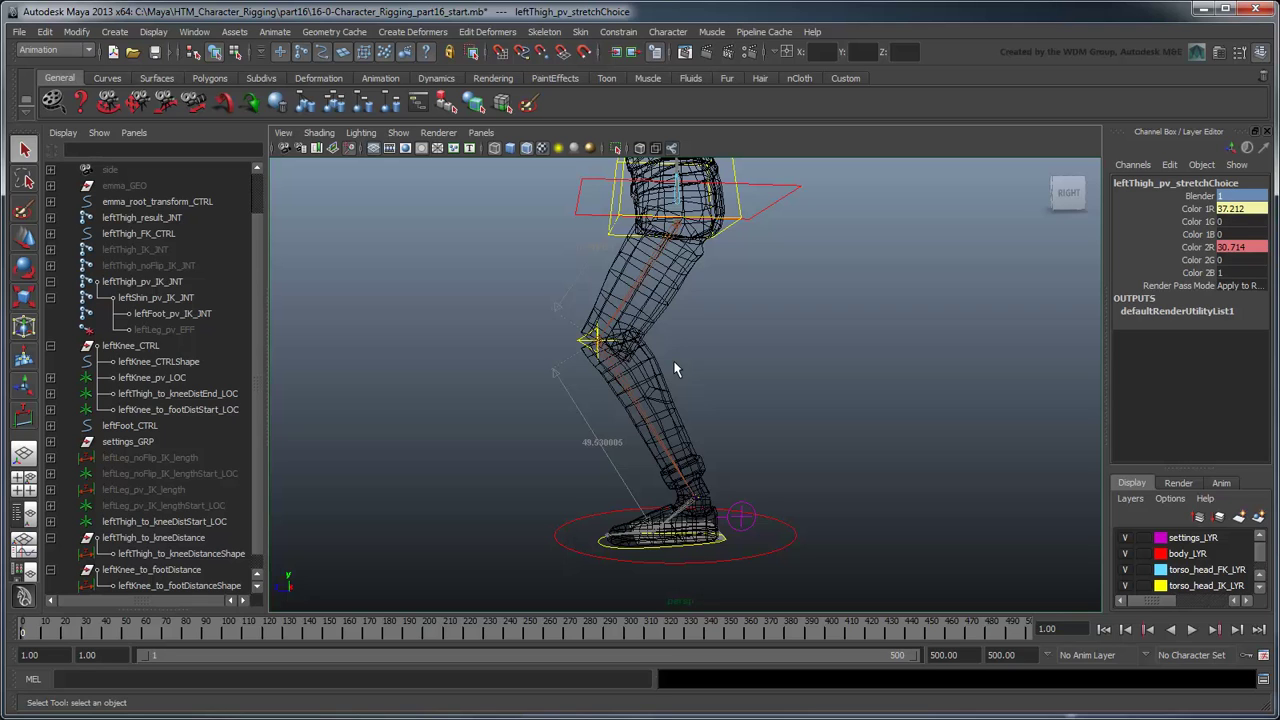
pyautogui.click(593, 342)
pyautogui.press('w')
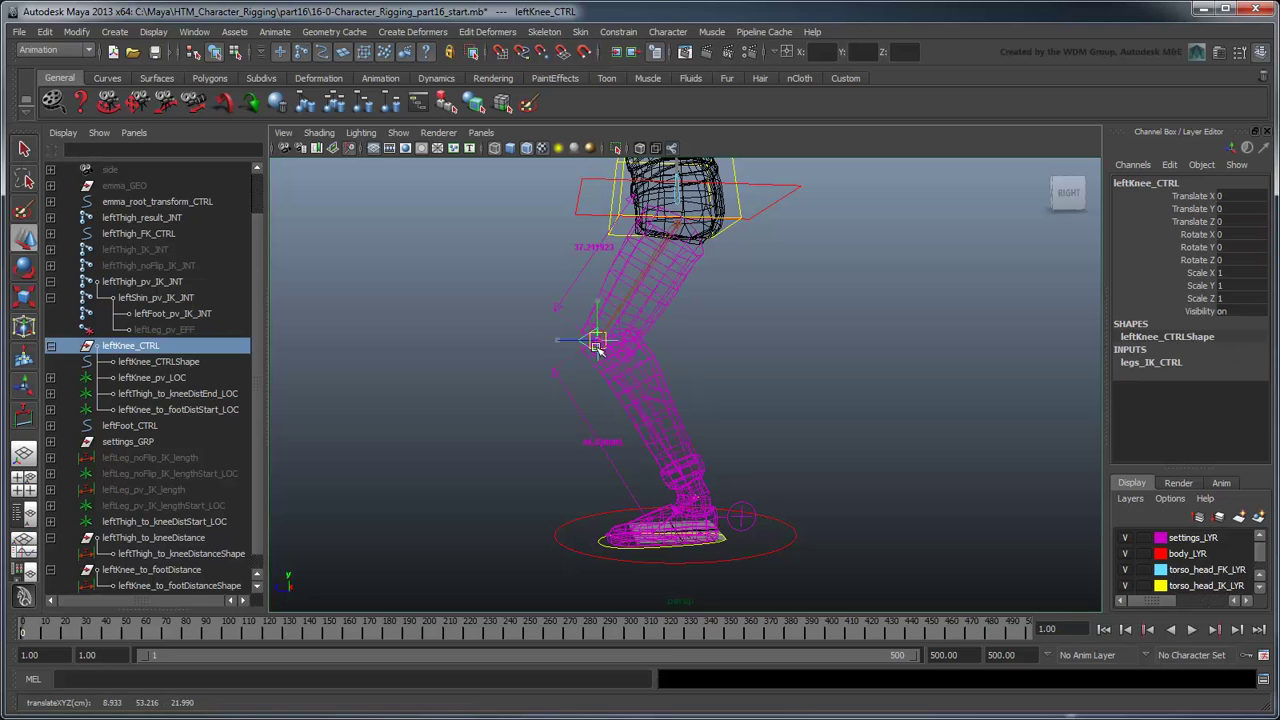
pyautogui.moveTo(594, 337); pyautogui.dragTo(540, 368)
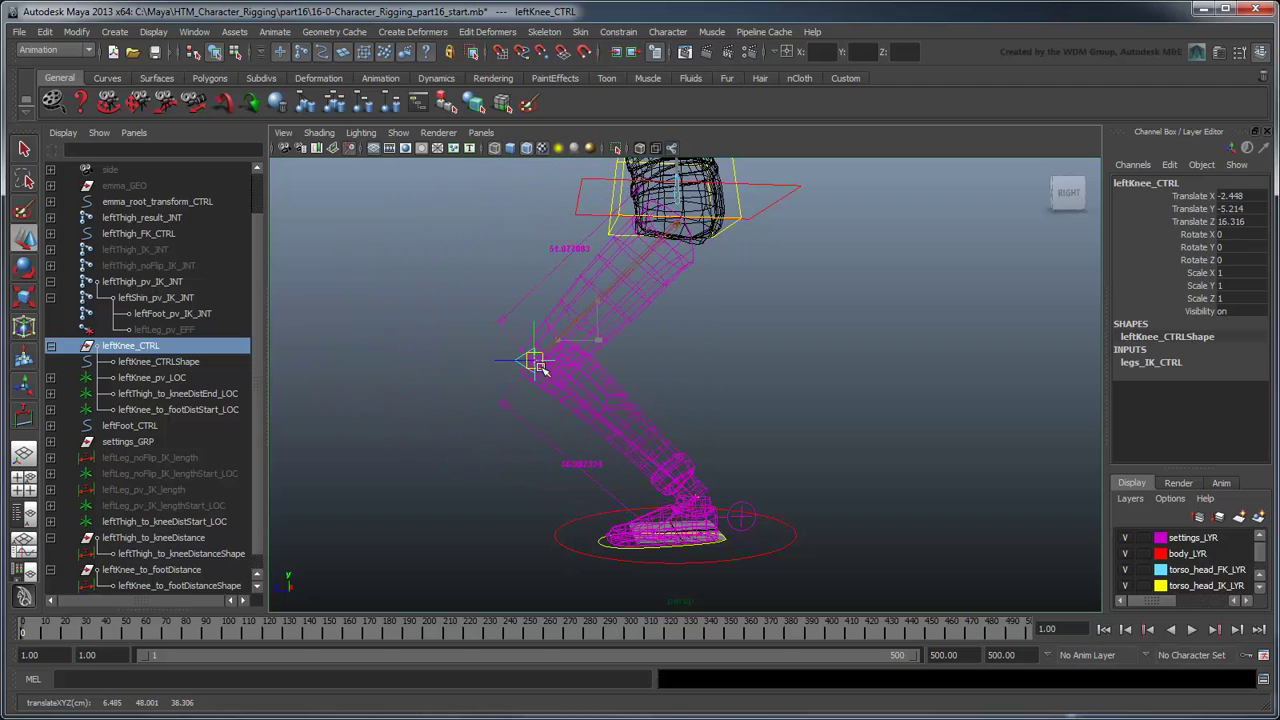
pyautogui.hotkey('ctrl', 'z')
pyautogui.press('q')
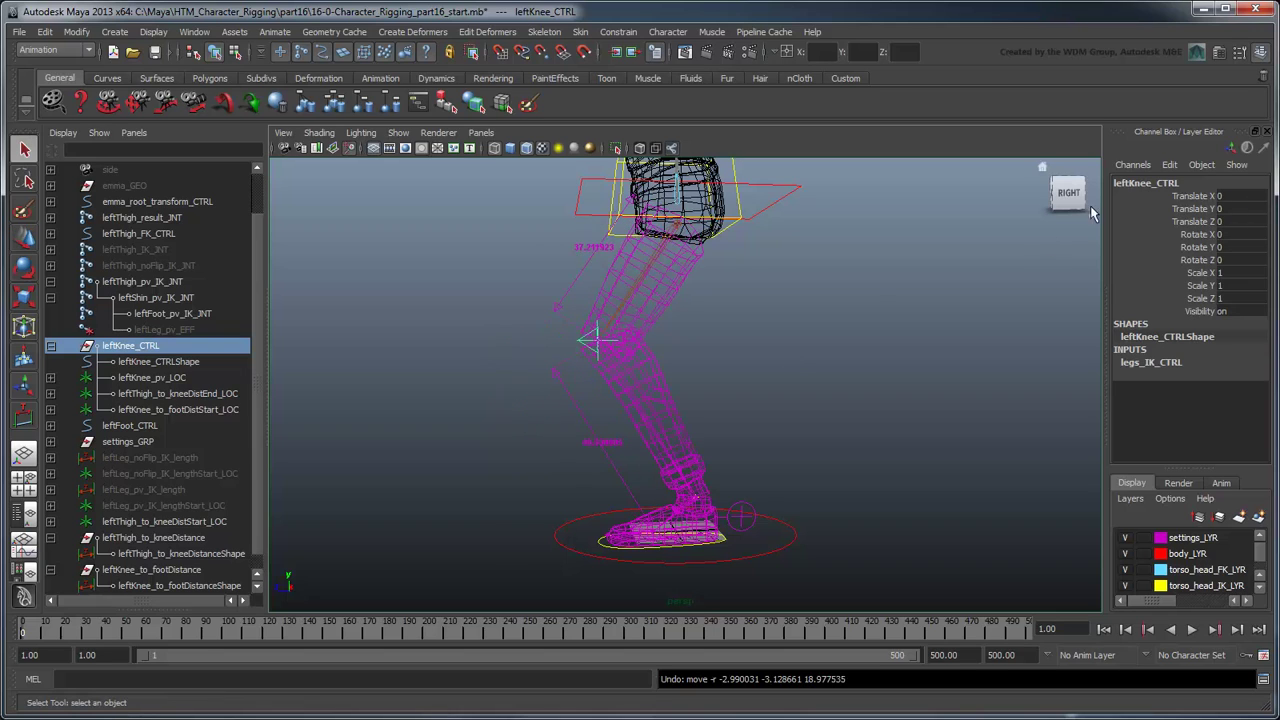
# - Add a keyable float kneeSnap attribute to leftKnee_CTRL with minimum 0 and maximum 1
pyautogui.click(1172, 166)
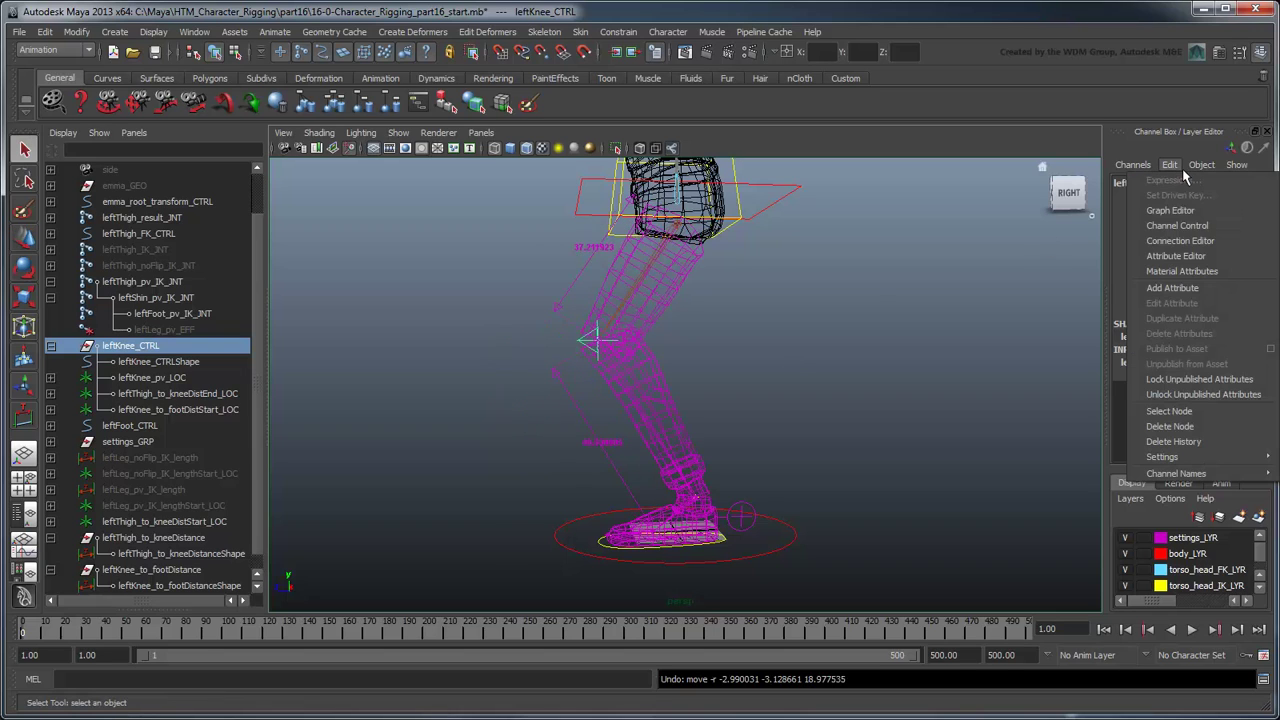
pyautogui.click(1208, 290)
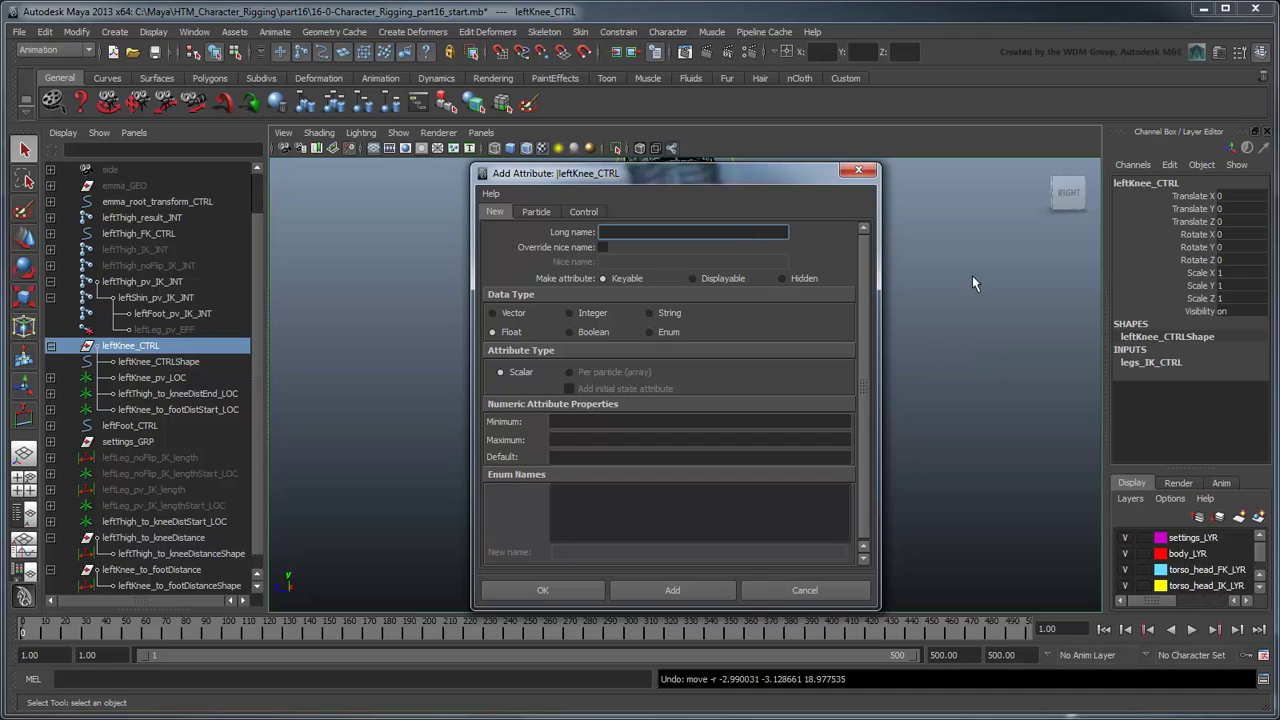
pyautogui.write('kneeSnap')
pyautogui.click(643, 421)
pyautogui.press('Tab')
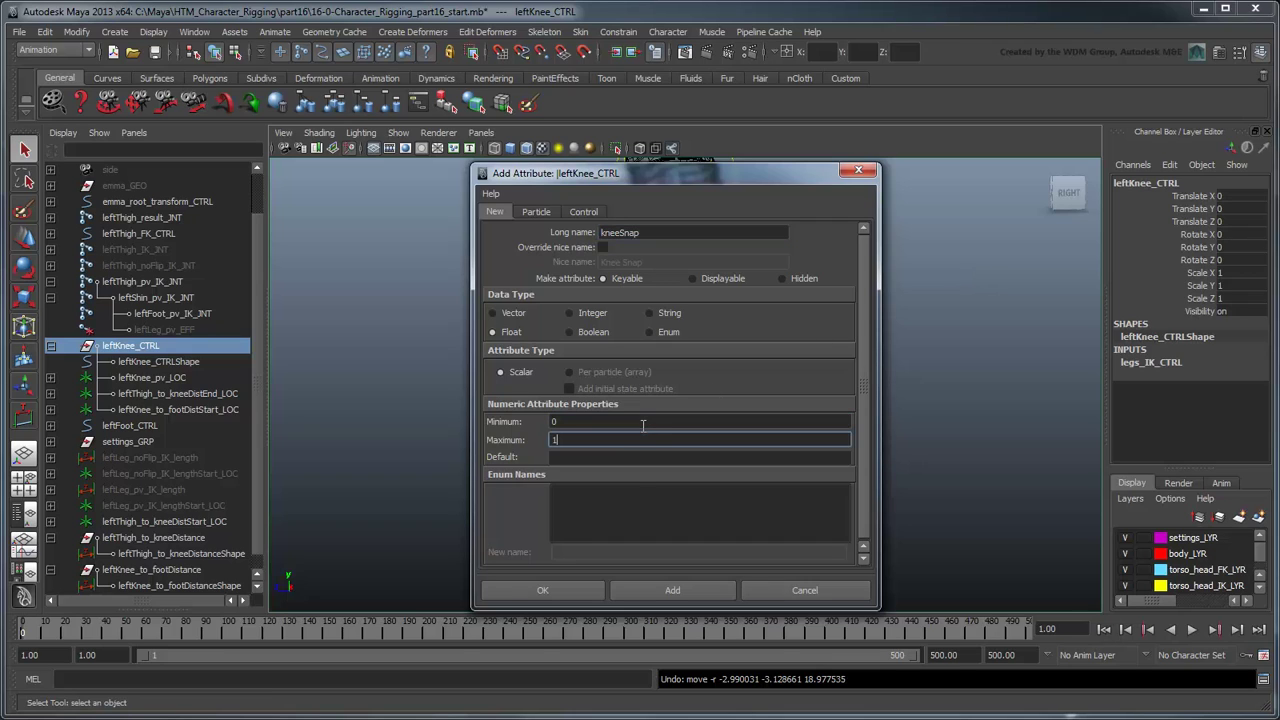
pyautogui.click(590, 591)
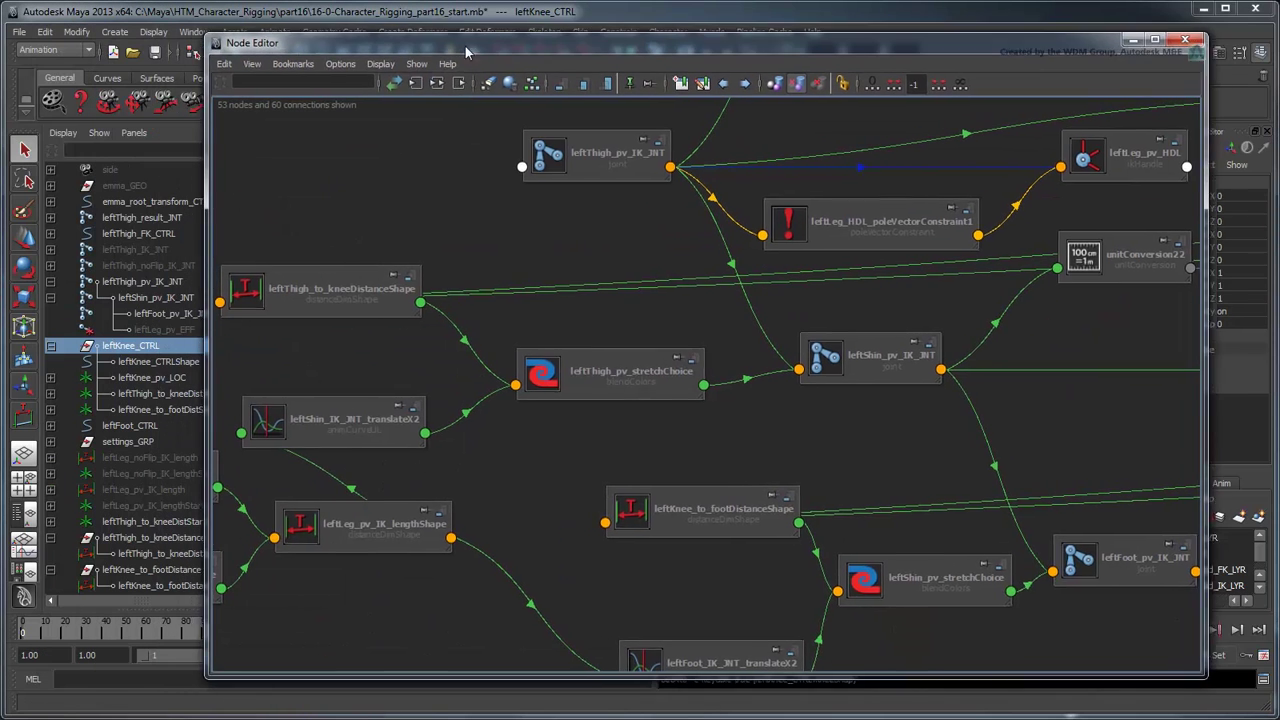
# - Add leftKnee_CTRL to the graph and connect Knee Snap to leftThigh_pv_stretchChoice's Blender
pyautogui.moveTo(466, 52); pyautogui.dragTo(539, 50)
pyautogui.click(153, 350)
pyautogui.moveTo(153, 355); pyautogui.dragTo(405, 206, button='middle')
pyautogui.click(524, 232)
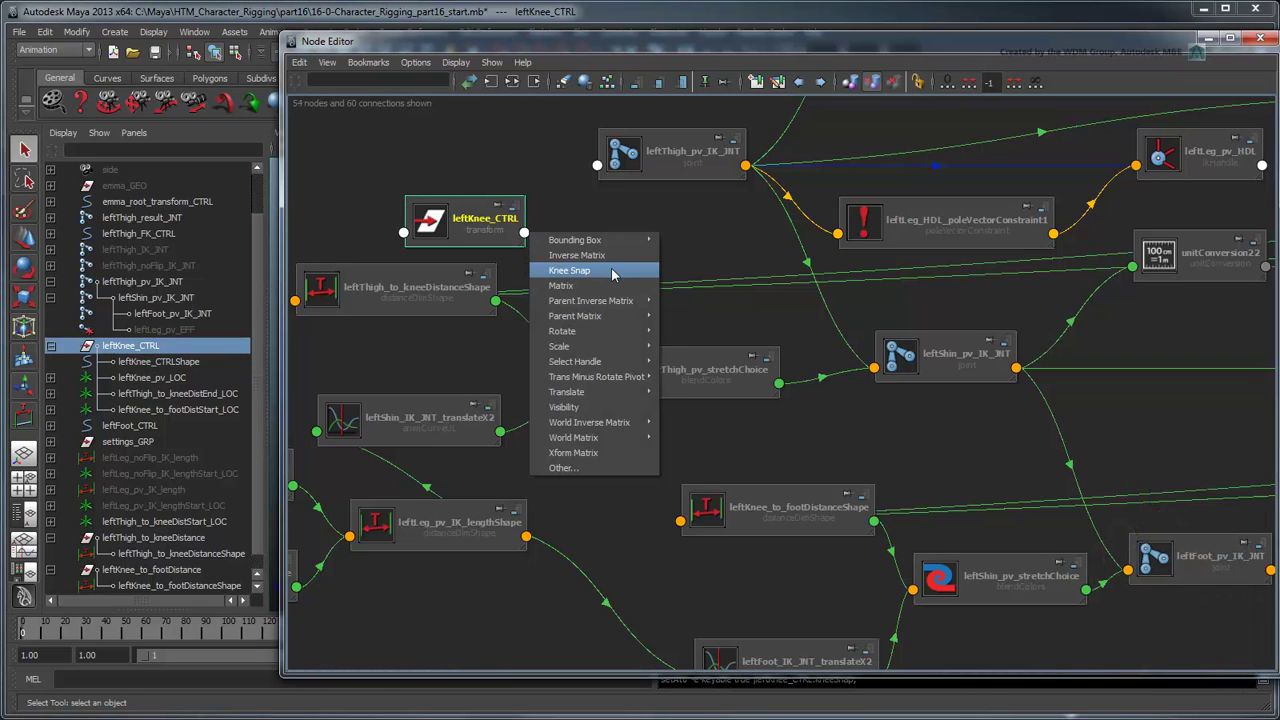
pyautogui.click(612, 272)
pyautogui.click(591, 383)
pyautogui.click(618, 401)
# - Connect Knee Snap to leftShin_pv_stretchChoice's Blender as well
pyautogui.click(525, 233)
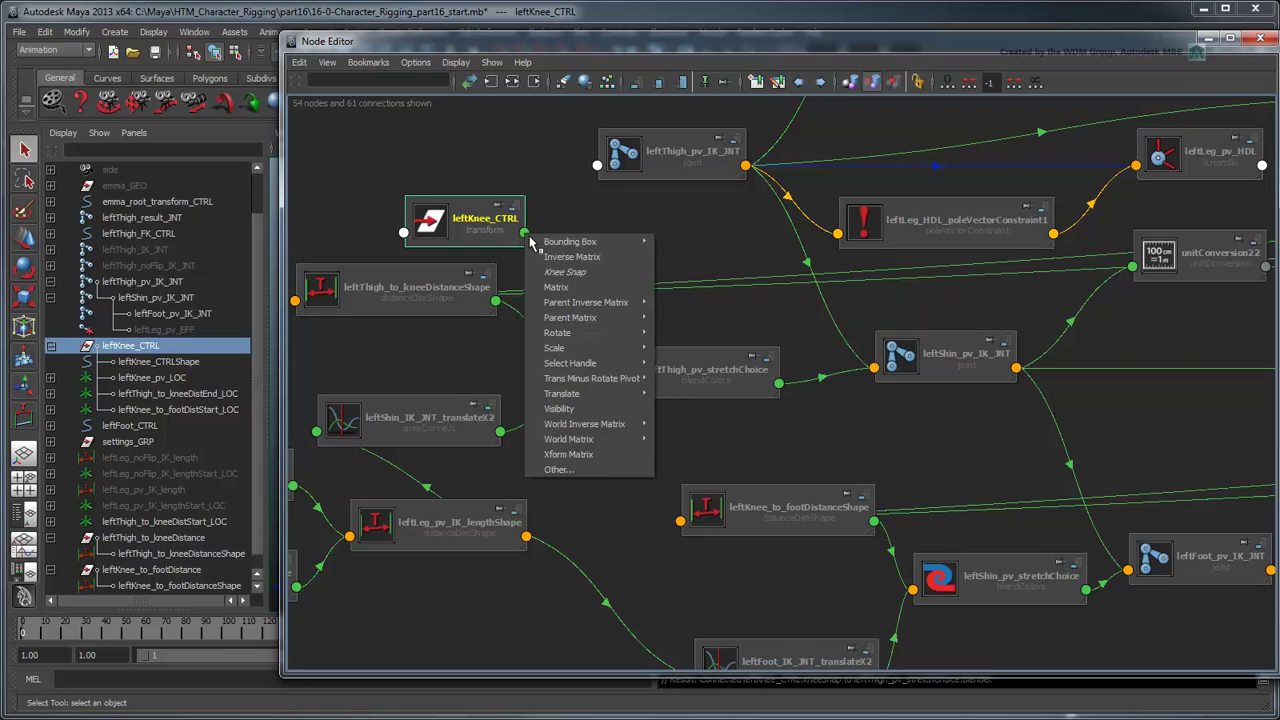
pyautogui.click(580, 275)
pyautogui.click(913, 590)
pyautogui.click(941, 615)
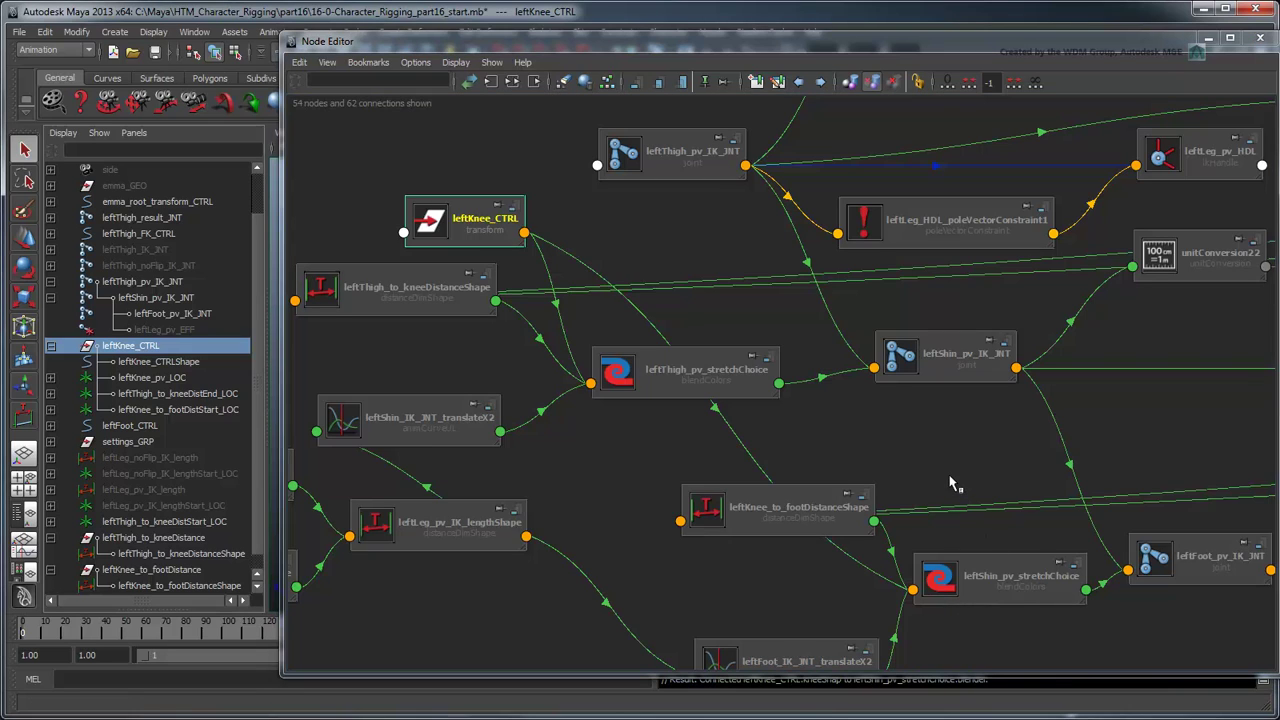
# - Close the Node Editor, show the knee channels, and test-move the knee before undoing
pyautogui.click(1252, 44)
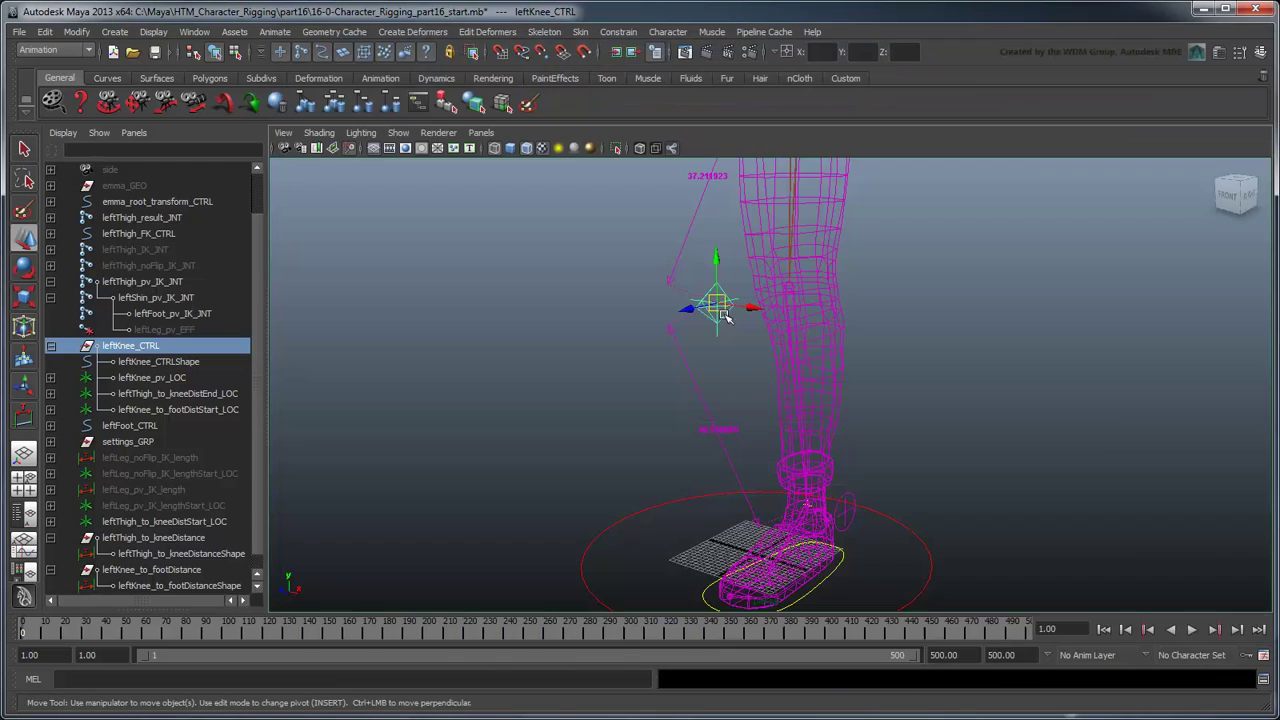
pyautogui.hotkey('ctrl', 'a')
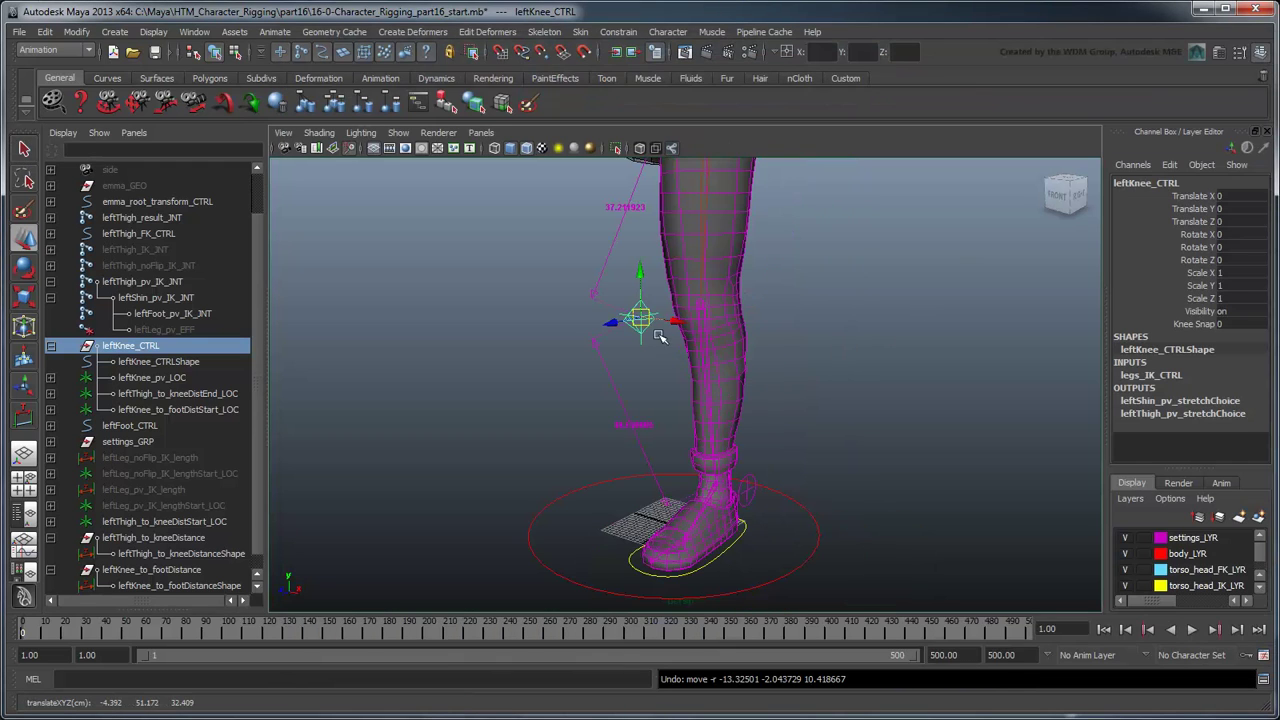
pyautogui.moveTo(650, 330); pyautogui.dragTo(595, 340)
pyautogui.hotkey('ctrl', 'z')
# - Test the knee with Knee Snap at 1, then undo back to Knee Snap 0
pyautogui.click(1222, 323)
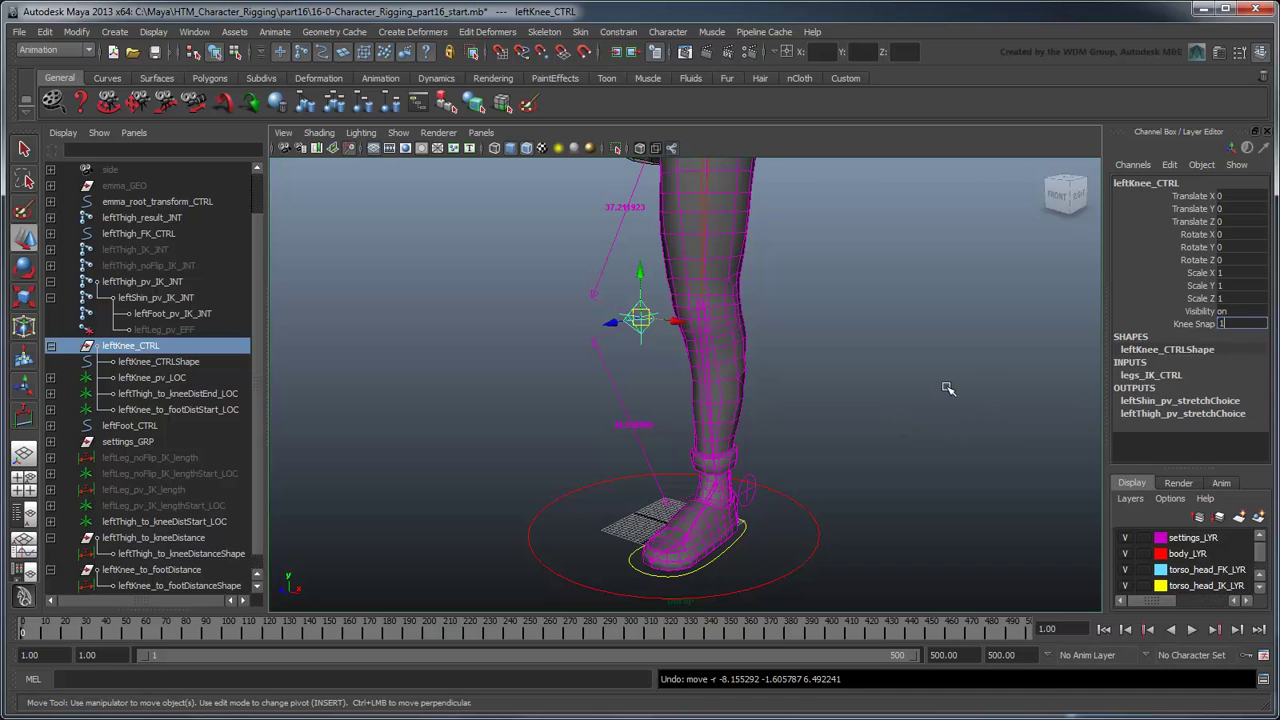
pyautogui.write('1')
pyautogui.press('Return')
pyautogui.moveTo(645, 330); pyautogui.dragTo(342, 292)
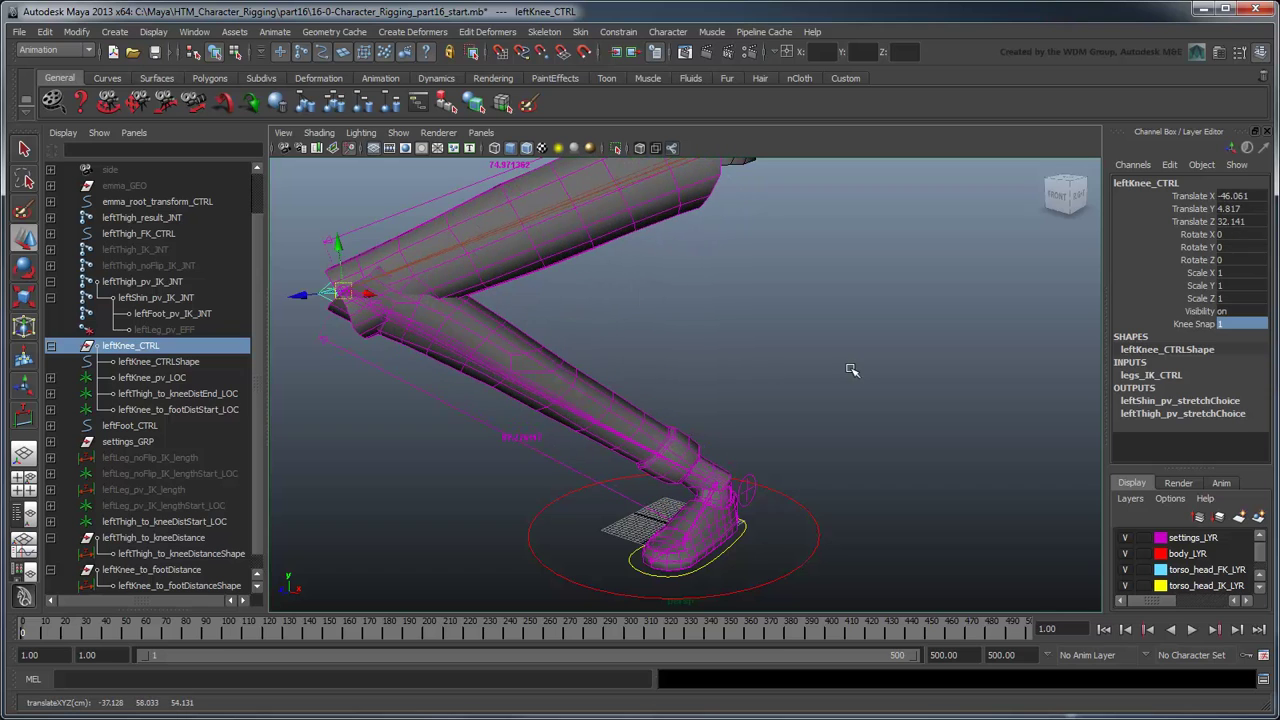
pyautogui.hotkey('ctrl', 'z')
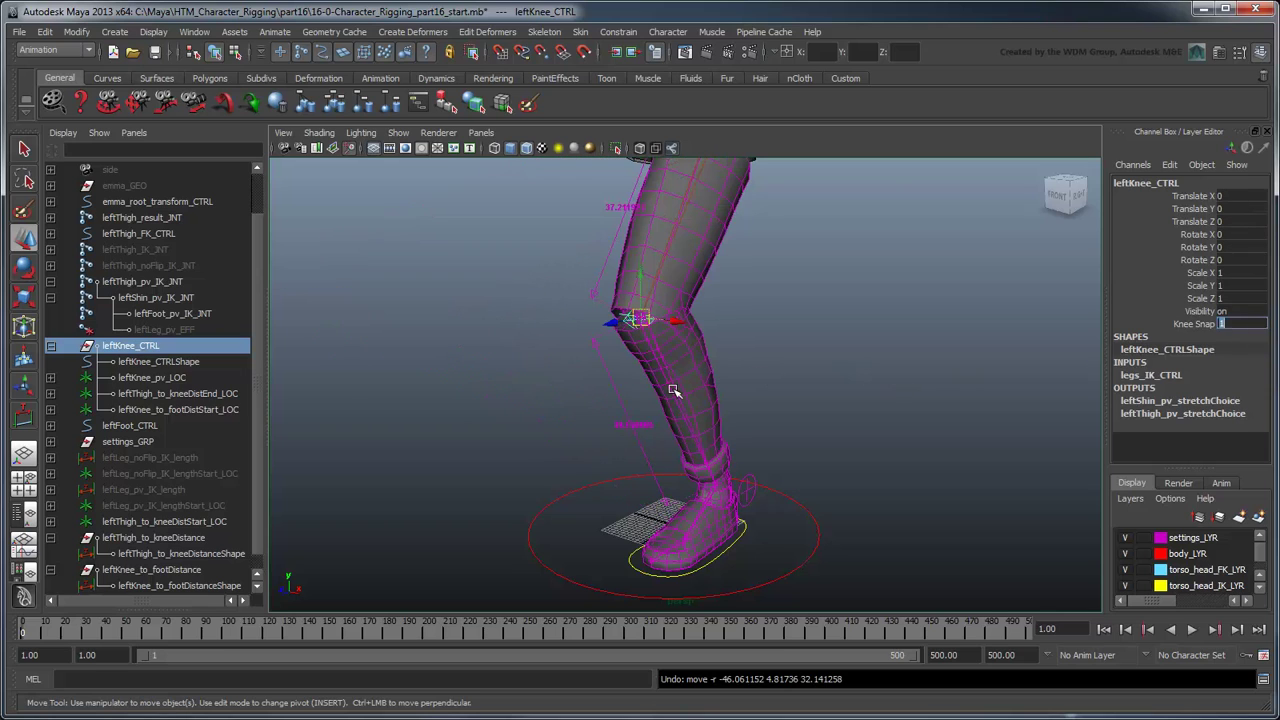
pyautogui.hotkey('ctrl', 'z')
# - Turn off Shapes display in the Outliner
pyautogui.press('q')
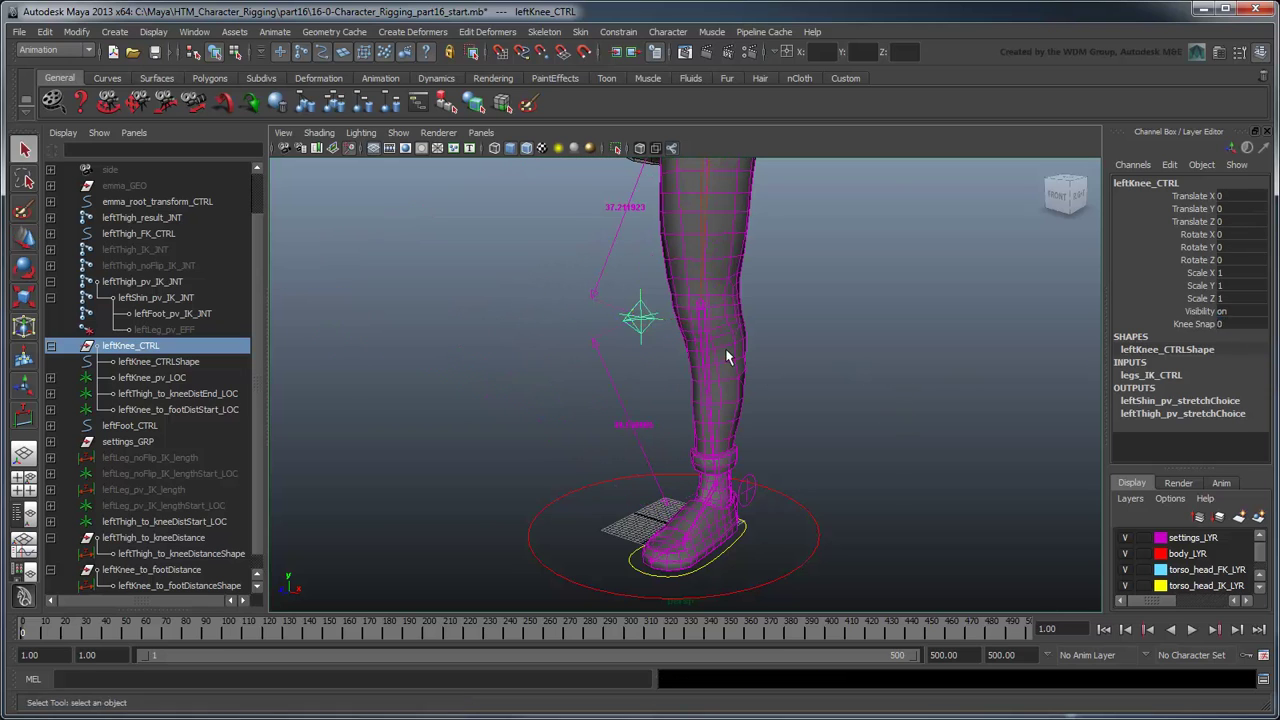
pyautogui.click(63, 132)
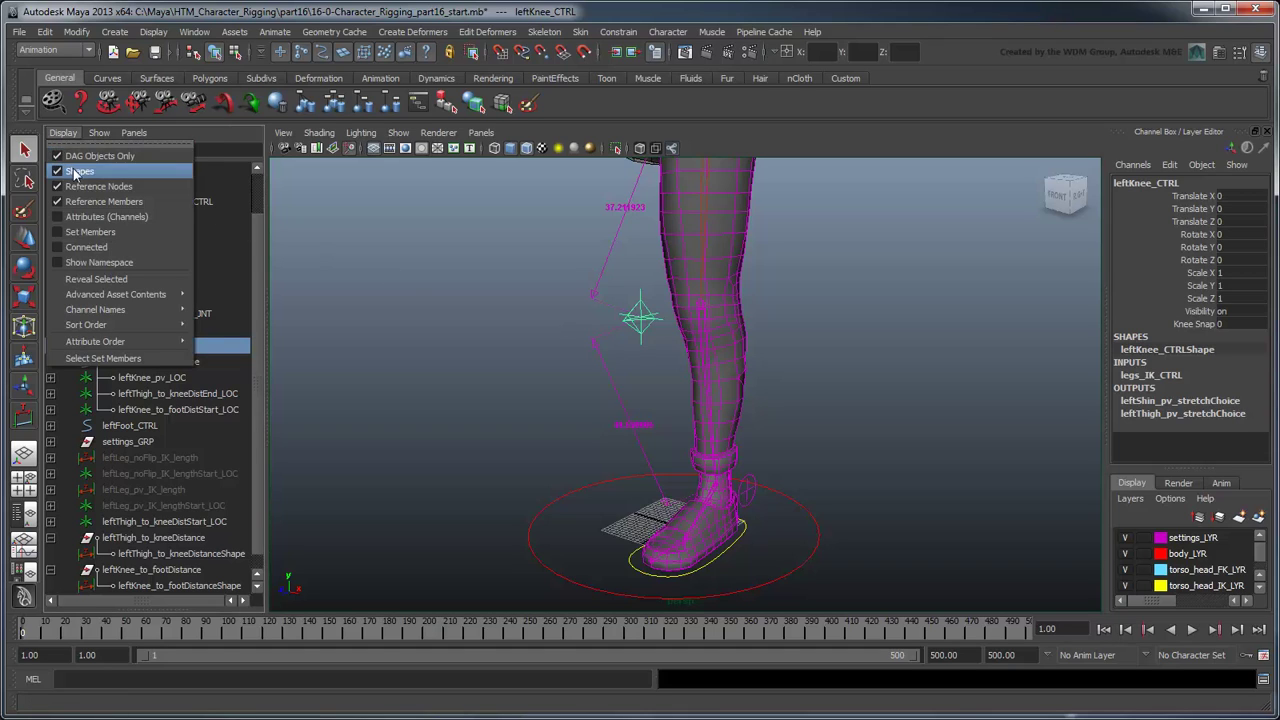
pyautogui.click(79, 172)
# - Hide the knee helper locators and both distance nodes, and close the Channel Box
pyautogui.click(186, 396)
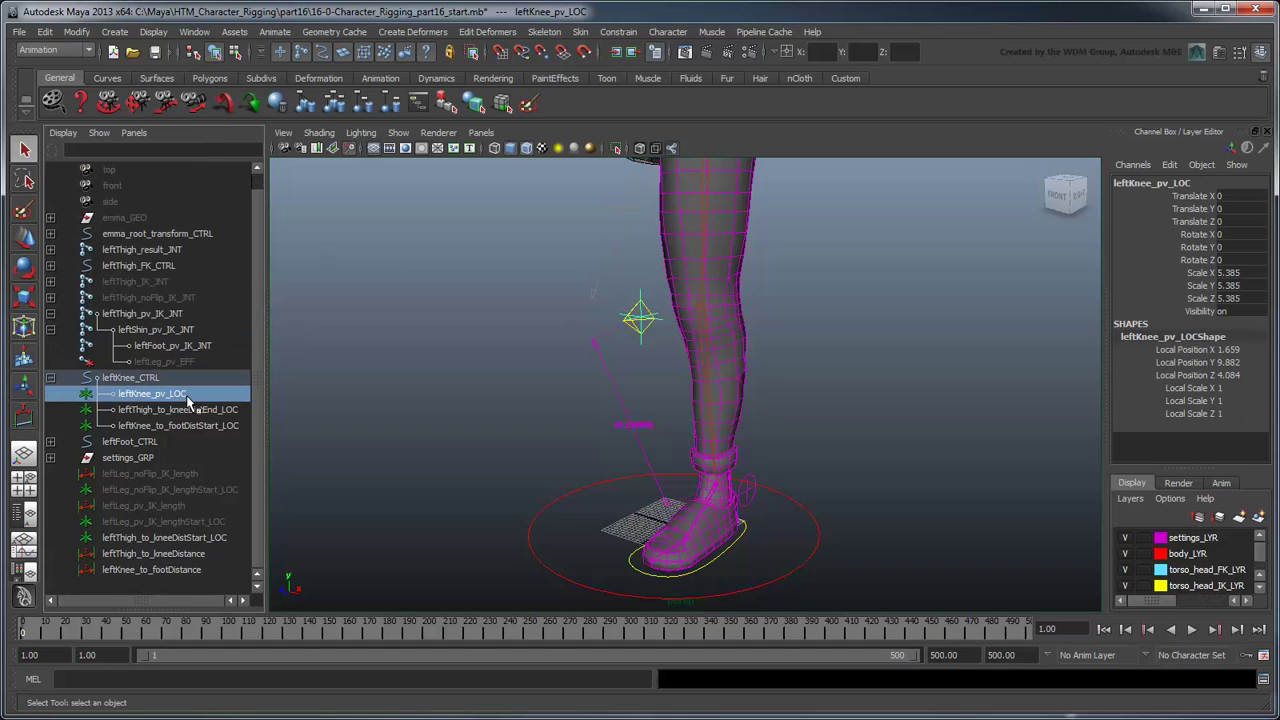
pyautogui.keyDown('shift'); pyautogui.click(193, 427); pyautogui.keyUp('shift')
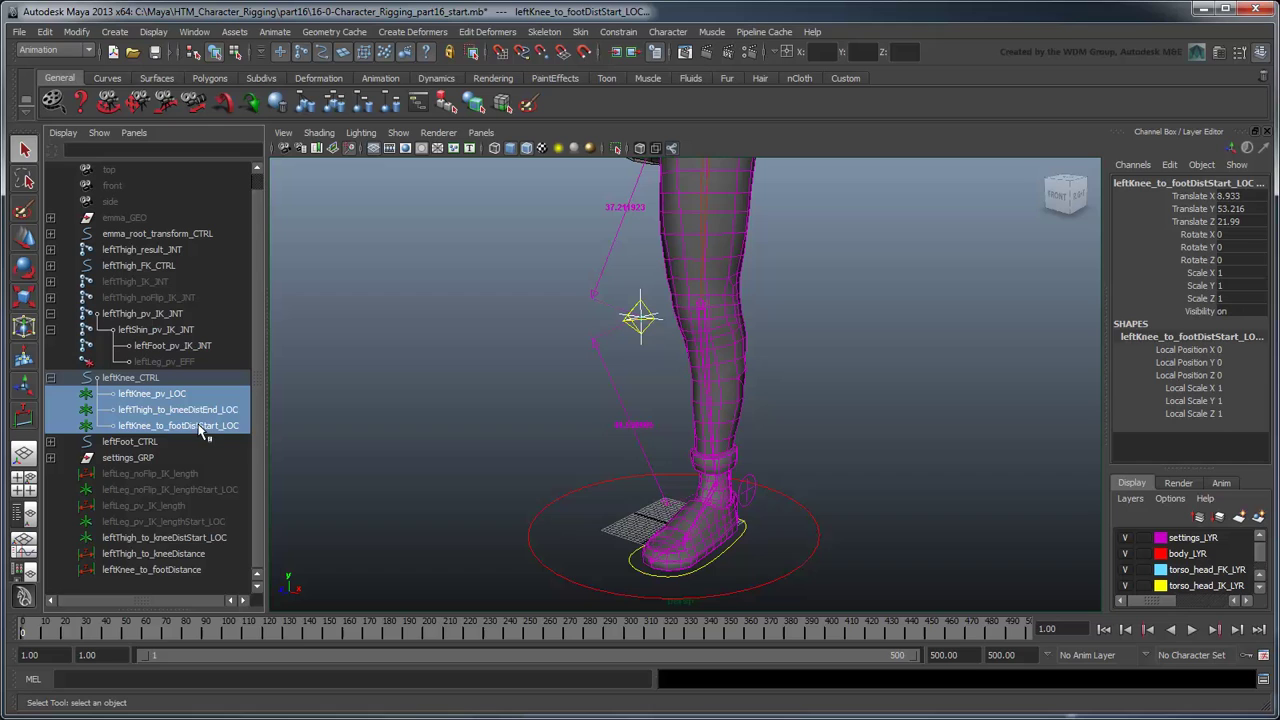
pyautogui.keyDown('ctrl'); pyautogui.click(212, 541); pyautogui.keyUp('ctrl')
pyautogui.keyDown('ctrl'); pyautogui.keyDown('shift'); pyautogui.click(193, 570); pyautogui.keyUp('shift'); pyautogui.keyUp('ctrl')
pyautogui.hotkey('ctrl', 'h')
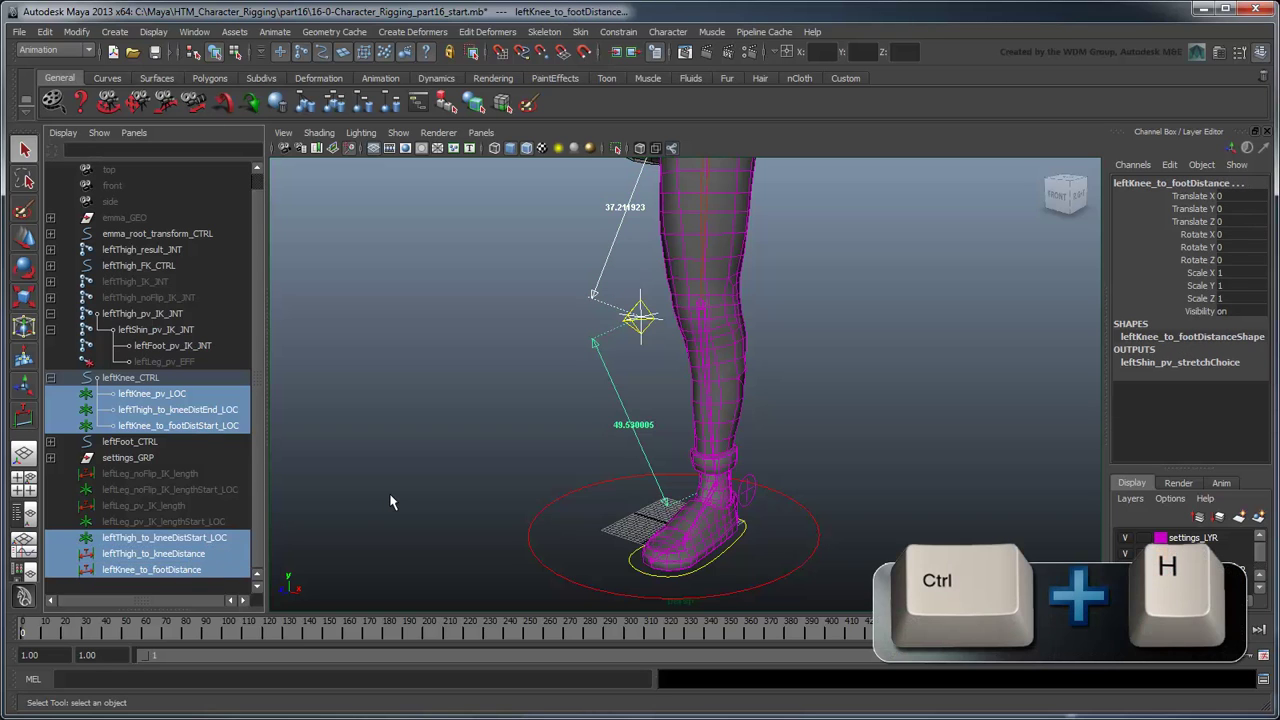
pyautogui.hotkey('ctrl', 'h')
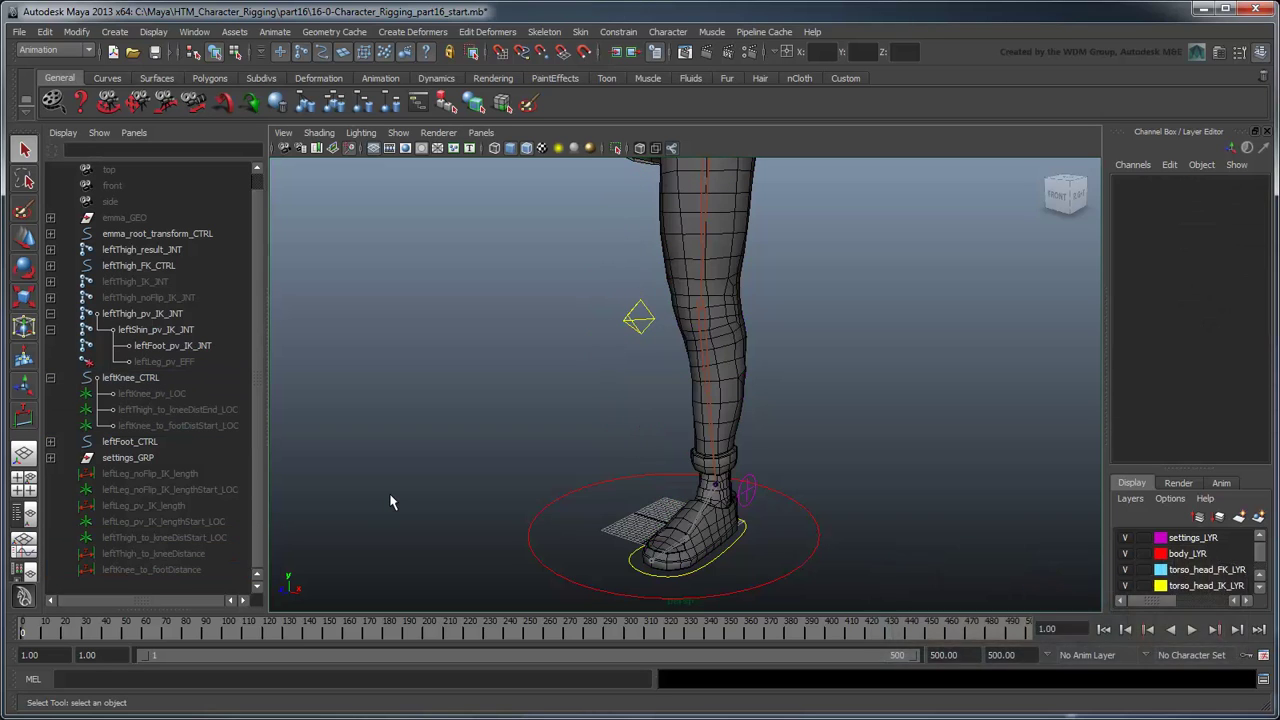
pyautogui.click(1267, 131)
pyautogui.keyDown('alt'); pyautogui.moveTo(968, 313); pyautogui.dragTo(938, 414, button='right'); pyautogui.keyUp('alt')
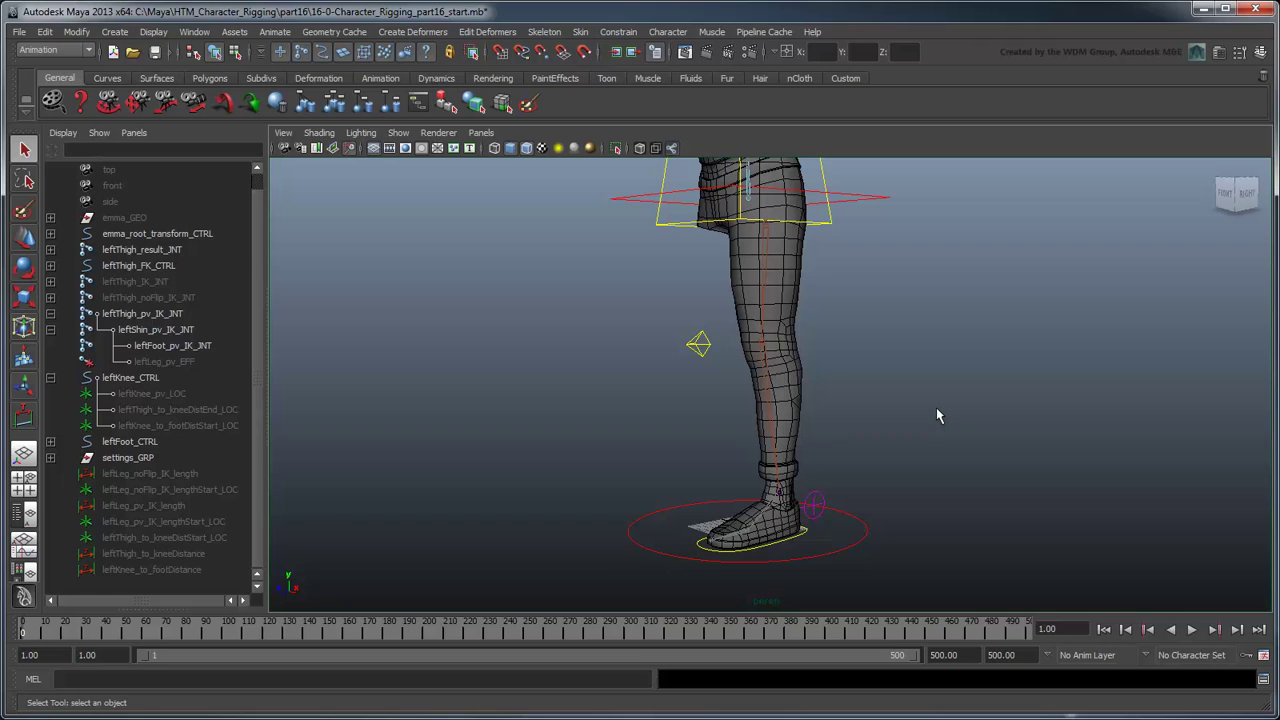